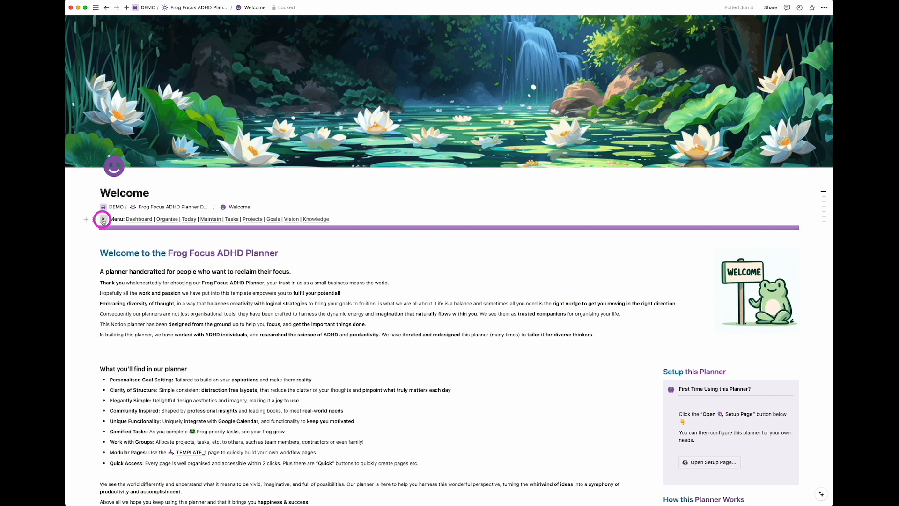
# - Open the planner's Setup page from the page menu's Knowledge section and collapse the menu there
pyautogui.click(103, 220)
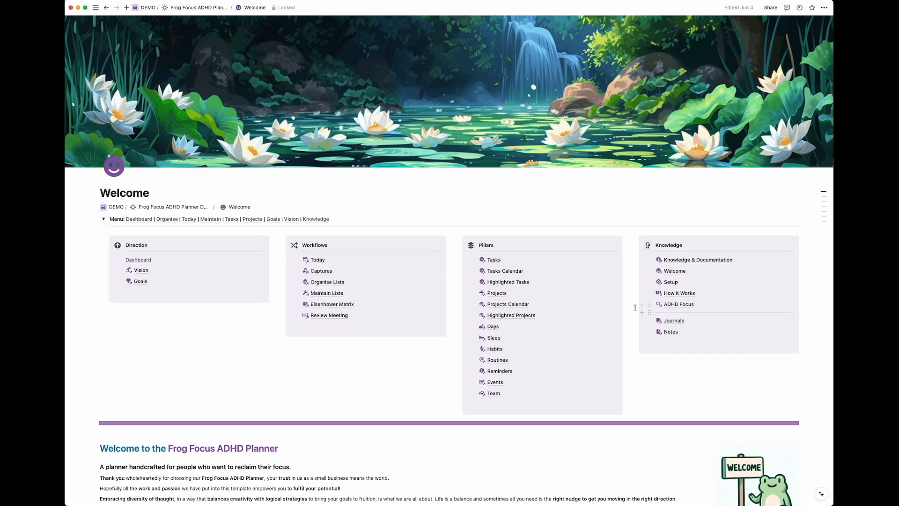
pyautogui.click(671, 282)
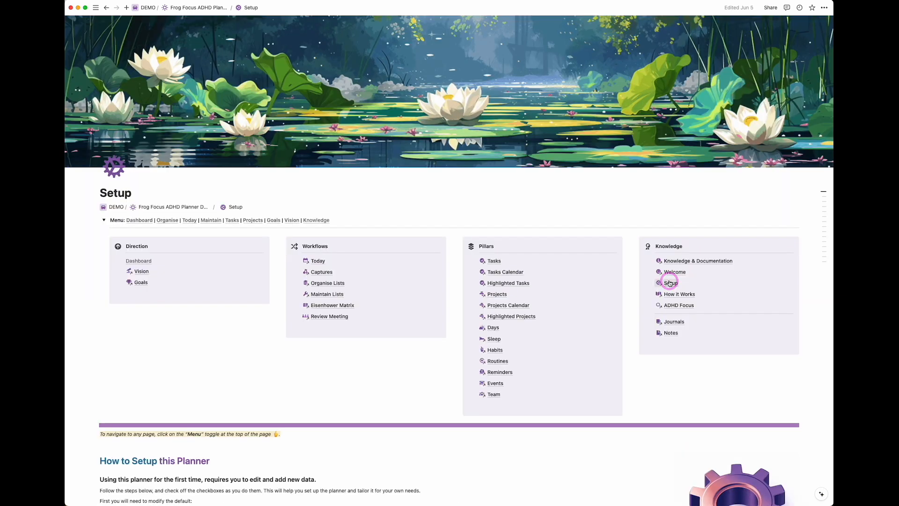
pyautogui.click(104, 220)
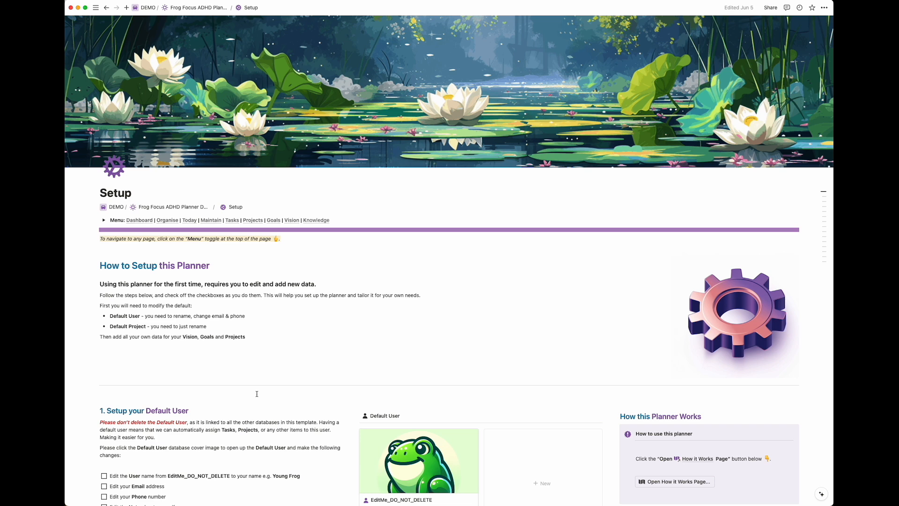
# - Look through the Setup page's instructions, from the default user section to the section on fixing deleted default data
pyautogui.scroll(-3, 257, 394)
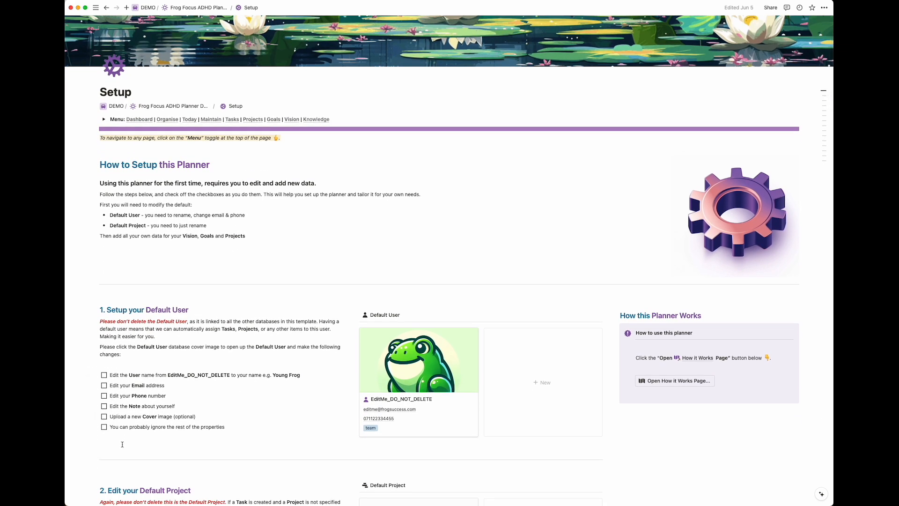
pyautogui.scroll(-2, 122, 444)
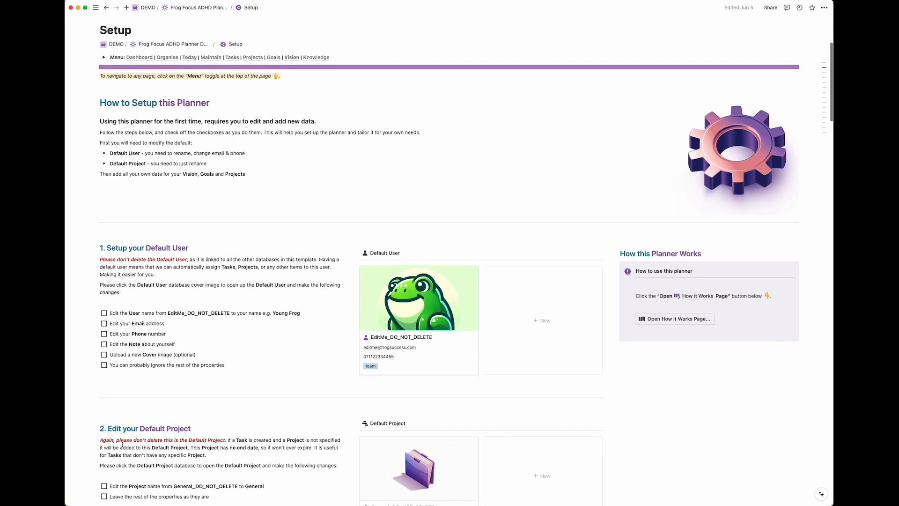
pyautogui.scroll(6, 109, 353)
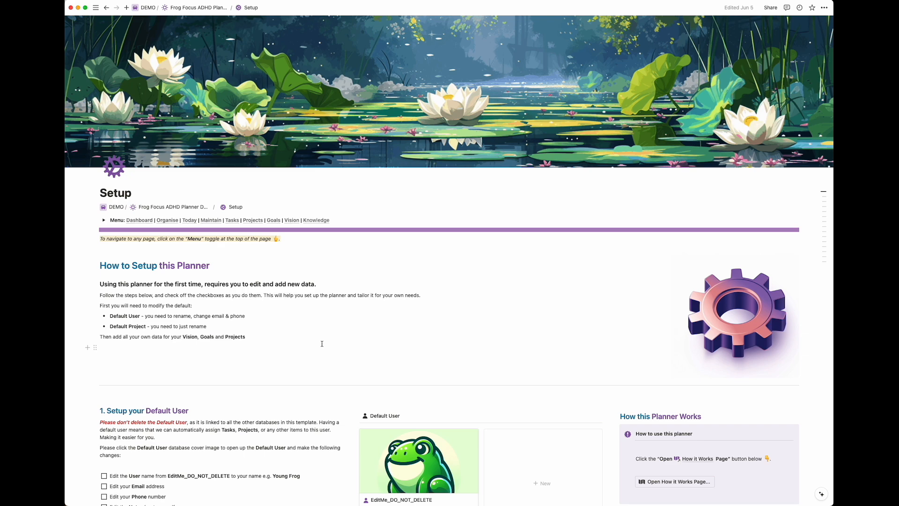
pyautogui.scroll(-5, 322, 344)
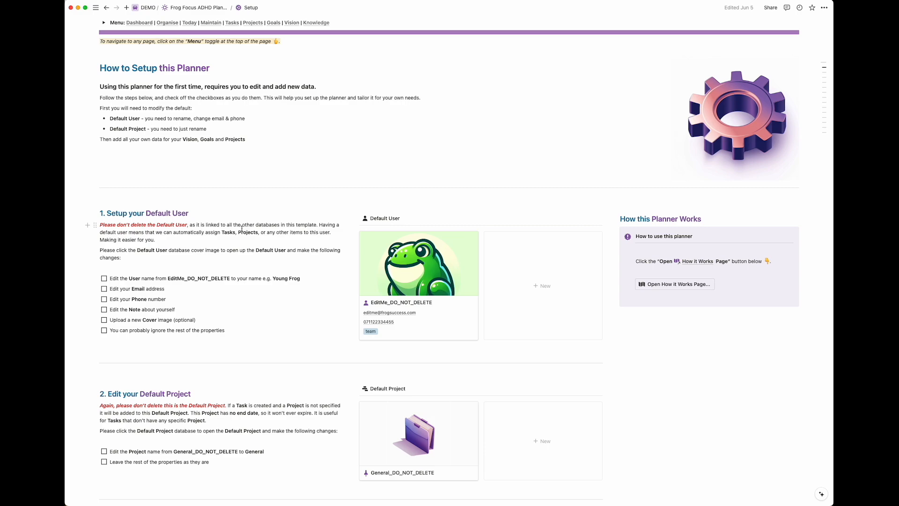
pyautogui.scroll(-20, 242, 228)
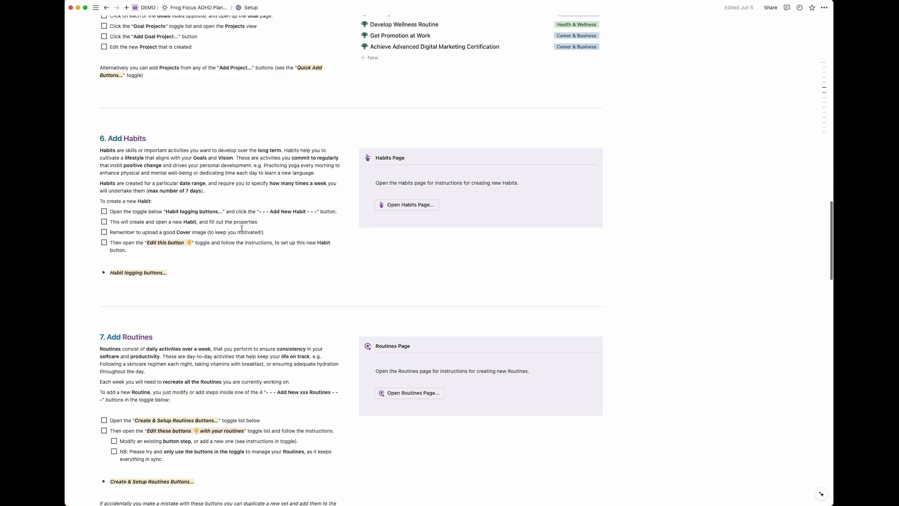
pyautogui.scroll(8, 242, 232)
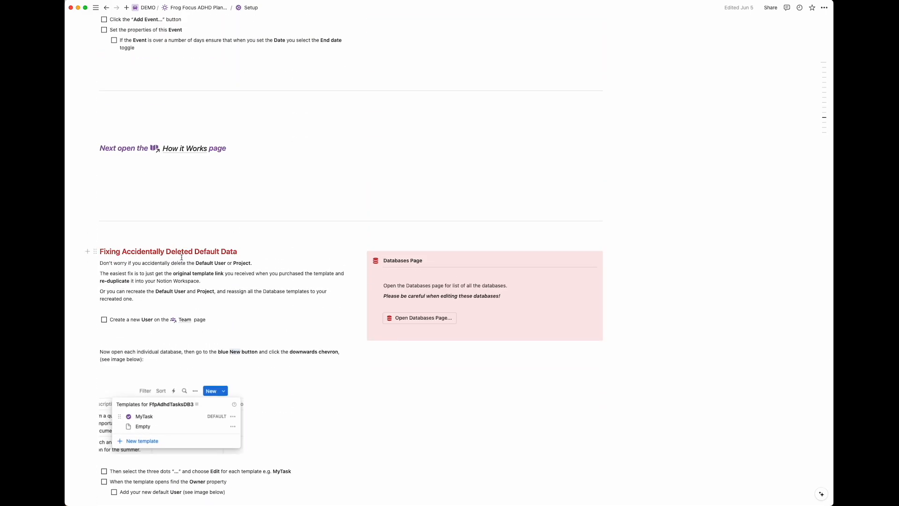
pyautogui.scroll(20, 182, 257)
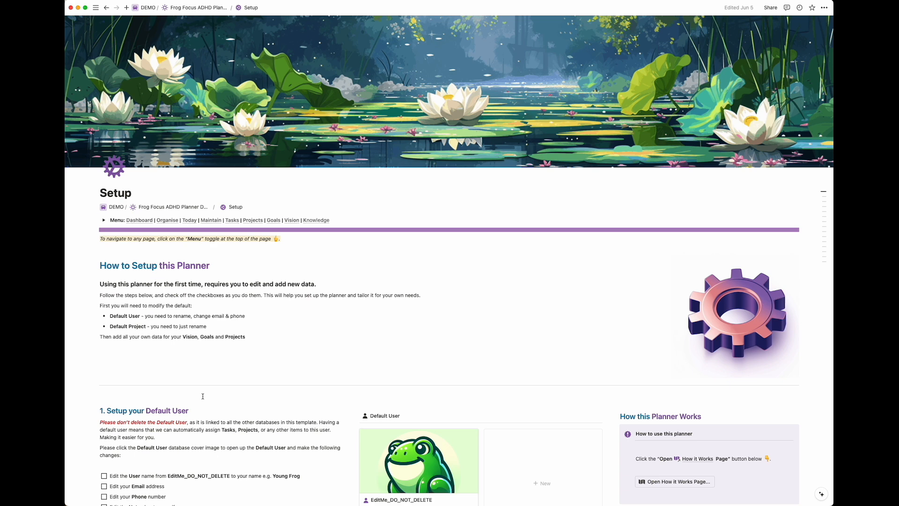
# - Open the default user's record in section 1 and replace its placeholder name with the user's first name
pyautogui.scroll(-5, 212, 466)
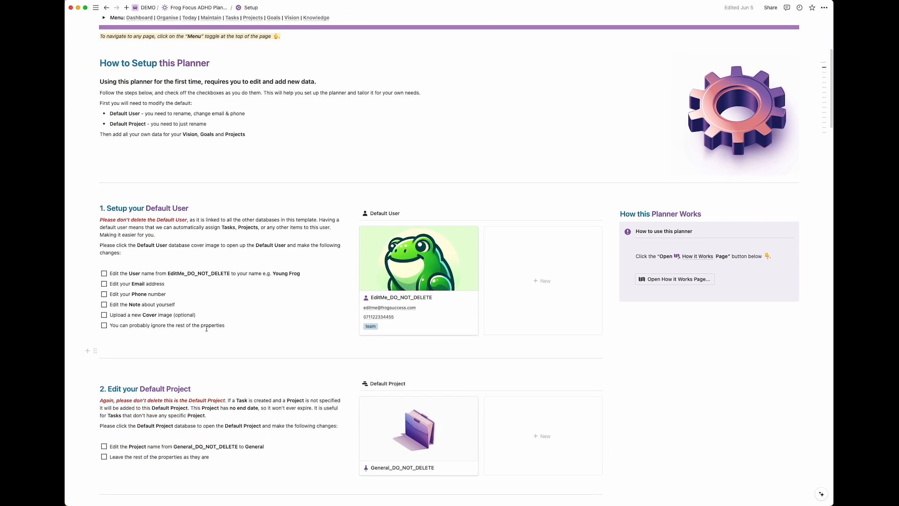
pyautogui.click(415, 268)
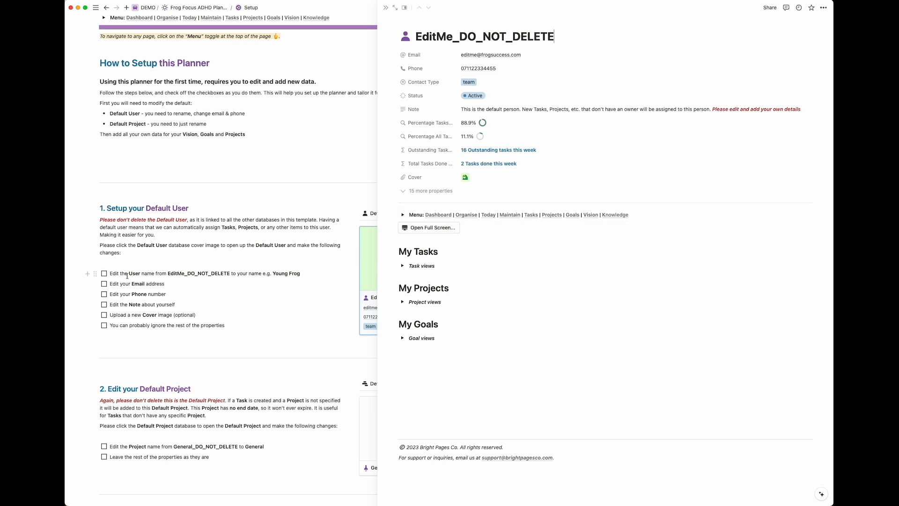
pyautogui.click(498, 33)
pyautogui.doubleClick(498, 33)
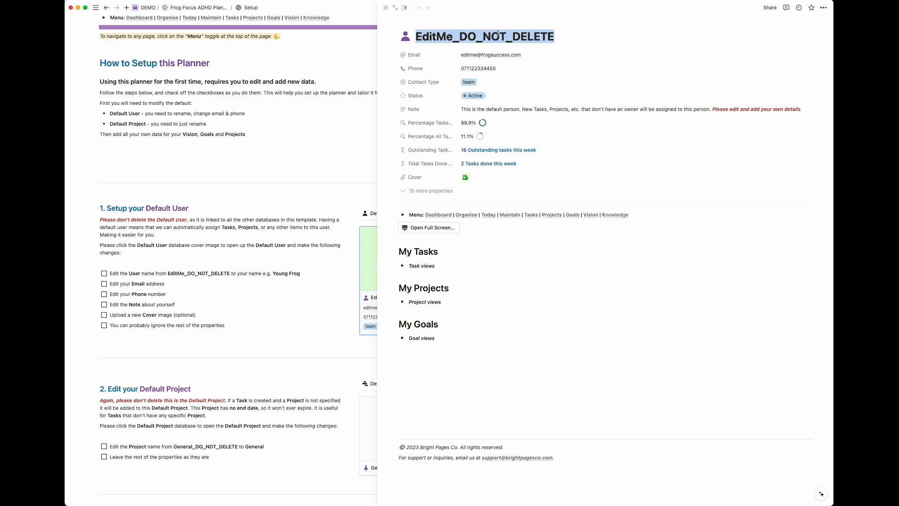
pyautogui.write("Ben'")
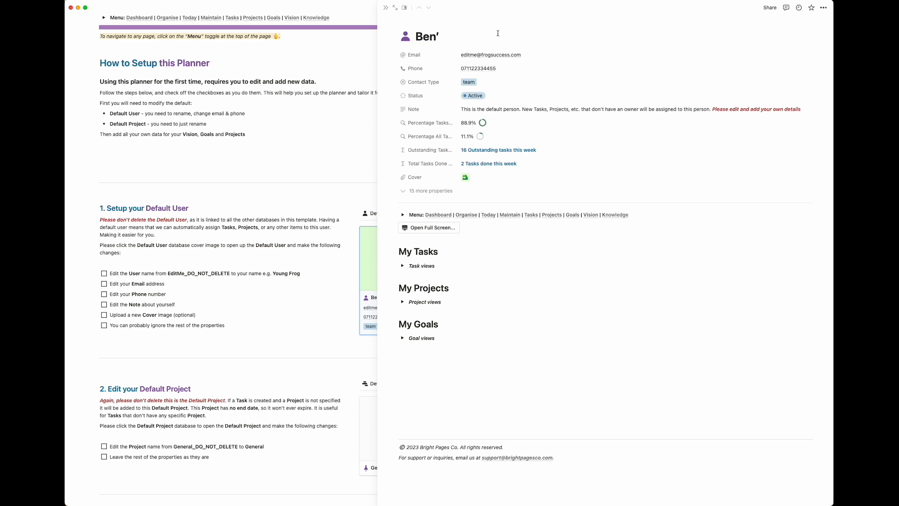
pyautogui.press('BackSpace')
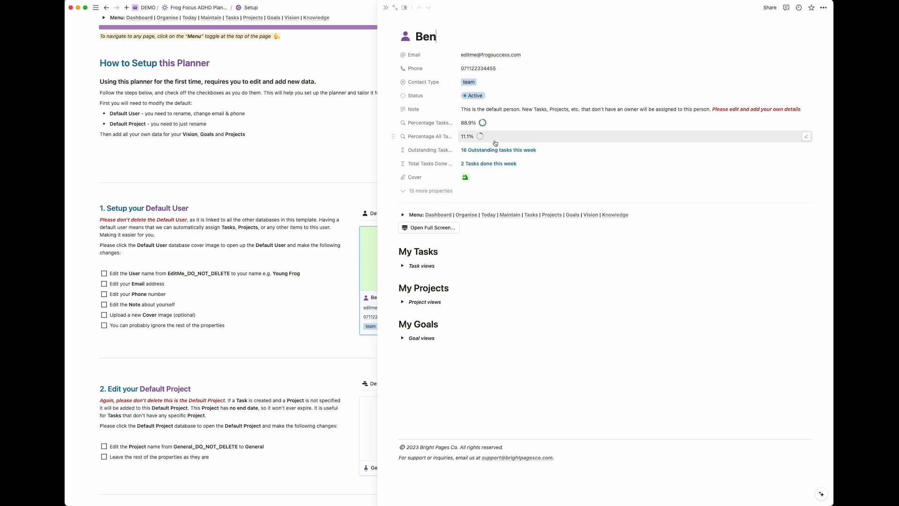
# - Expand the Task views under My Tasks in the user's record, review the open tasks, and collapse them again
pyautogui.click(402, 266)
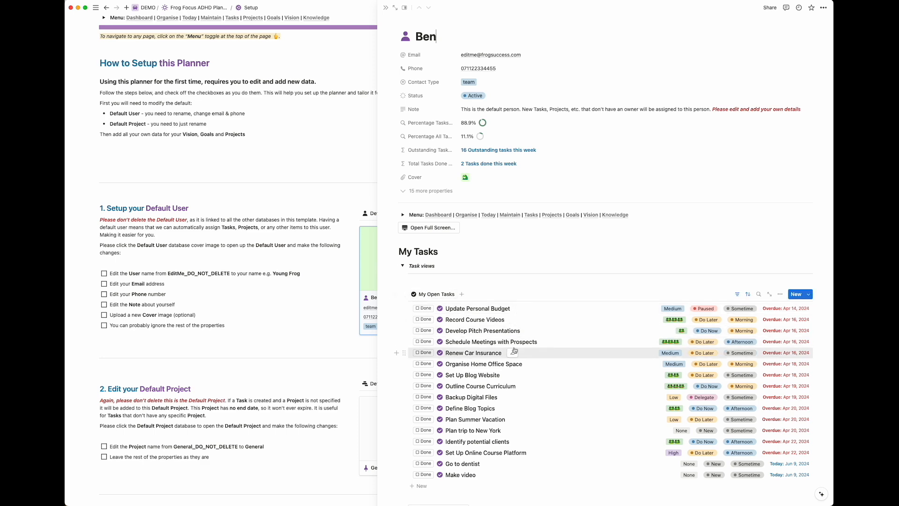
pyautogui.scroll(-2, 583, 328)
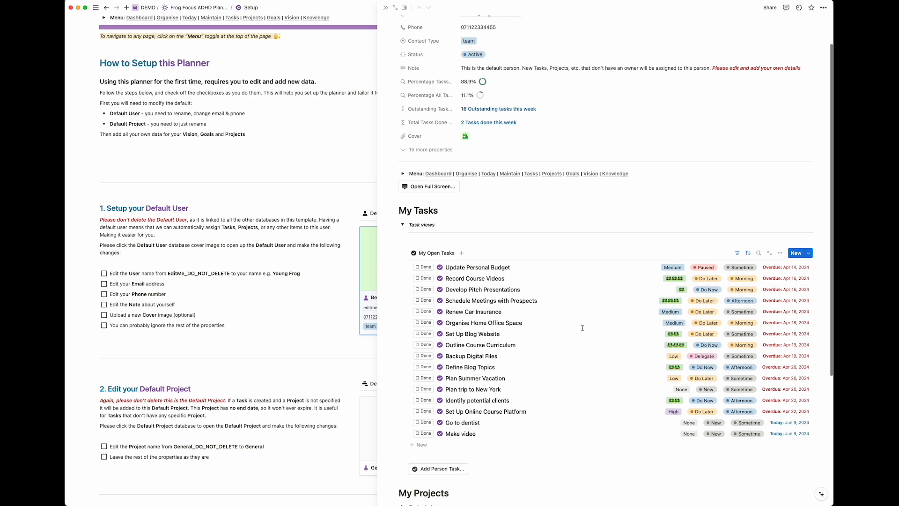
pyautogui.scroll(-6, 582, 328)
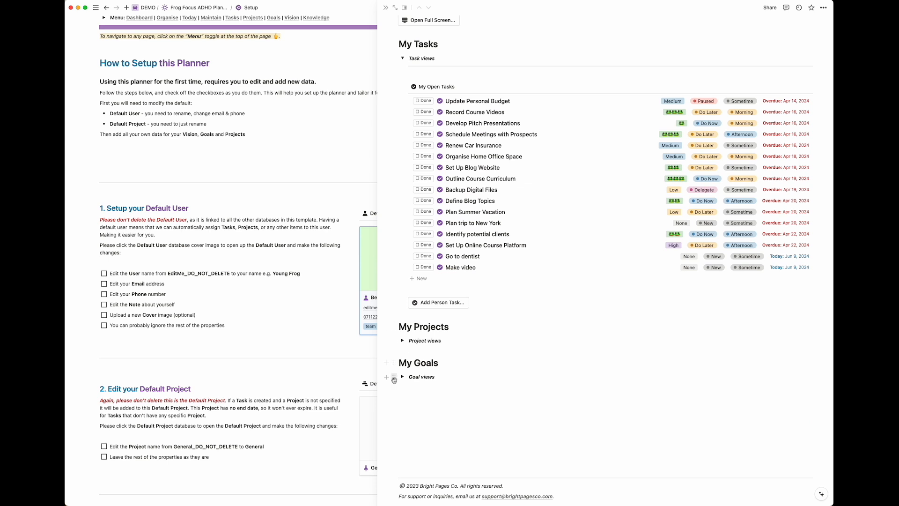
pyautogui.click(403, 58)
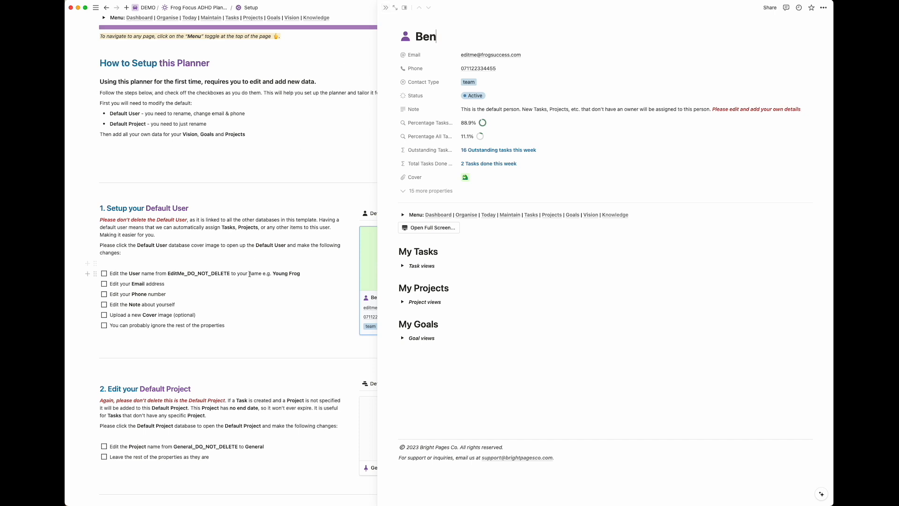
# - Check off the User name, Email, Phone and Note items in the default user setup checklist
pyautogui.click(104, 273)
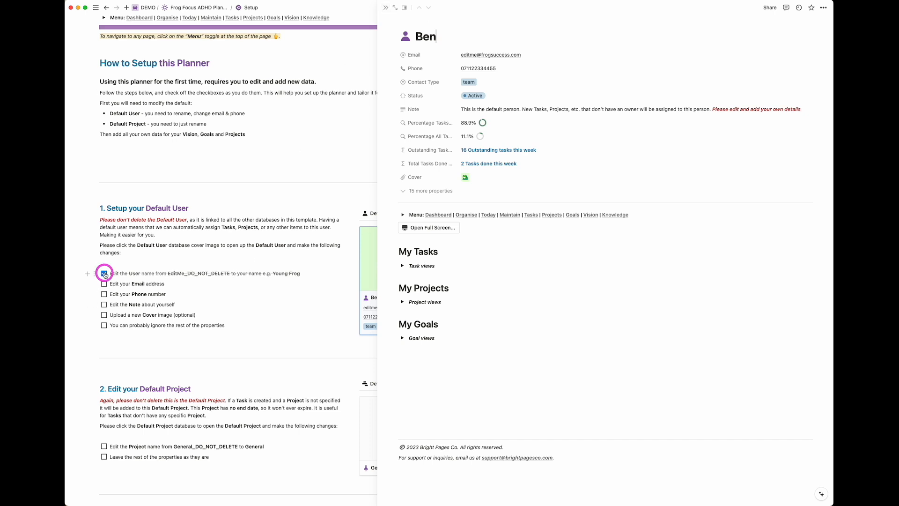
pyautogui.click(103, 283)
pyautogui.click(103, 294)
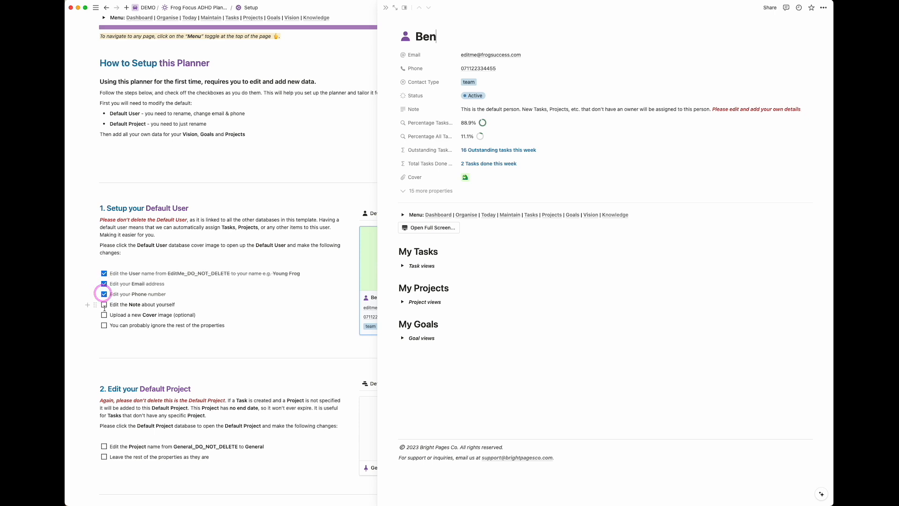
pyautogui.click(101, 311)
pyautogui.click(104, 304)
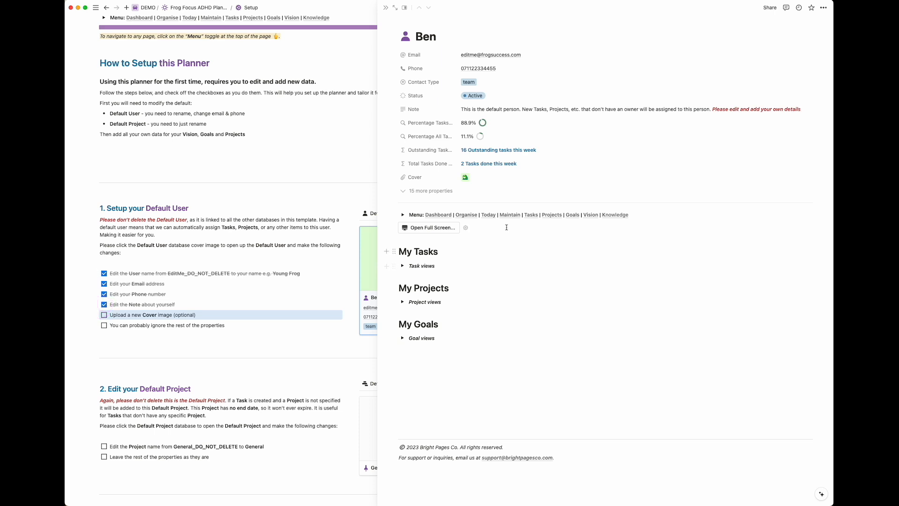
pyautogui.click(578, 257)
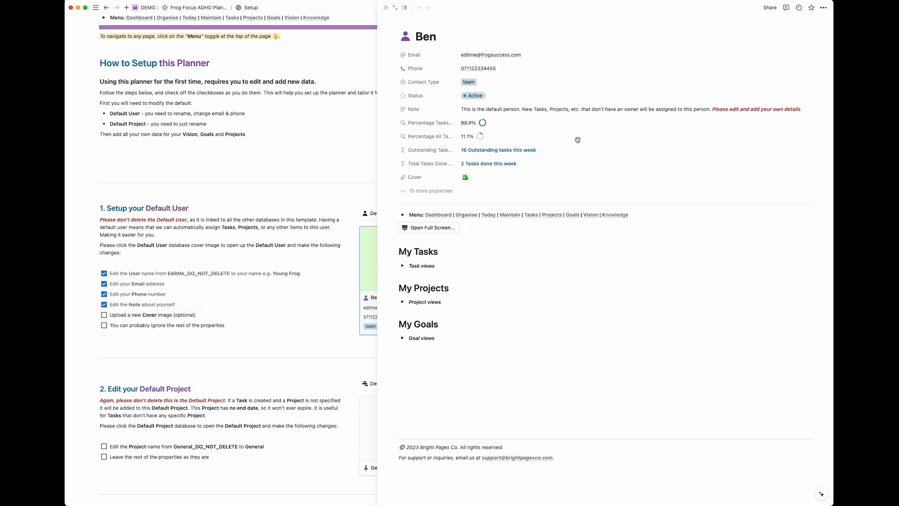
# - Examine the user's Cover property and the options for its existing image, then close it without changes
pyautogui.moveTo(420, 26)
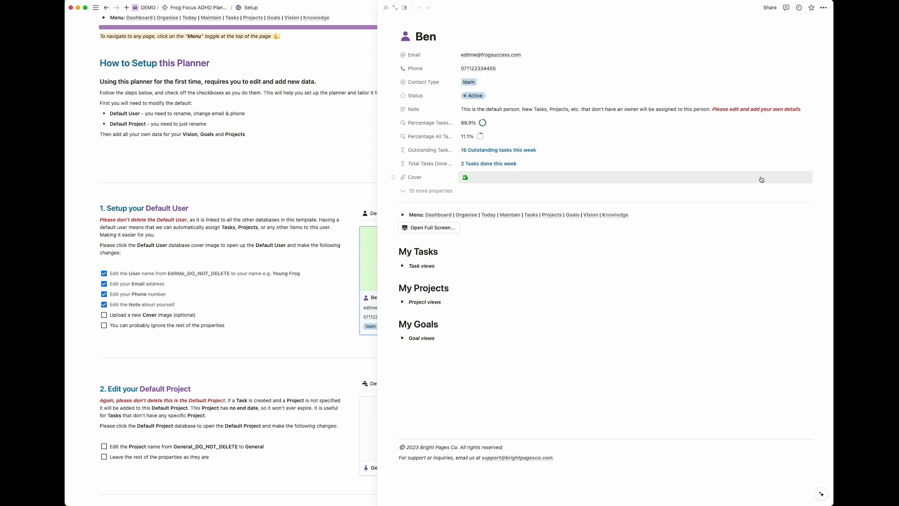
pyautogui.click(784, 177)
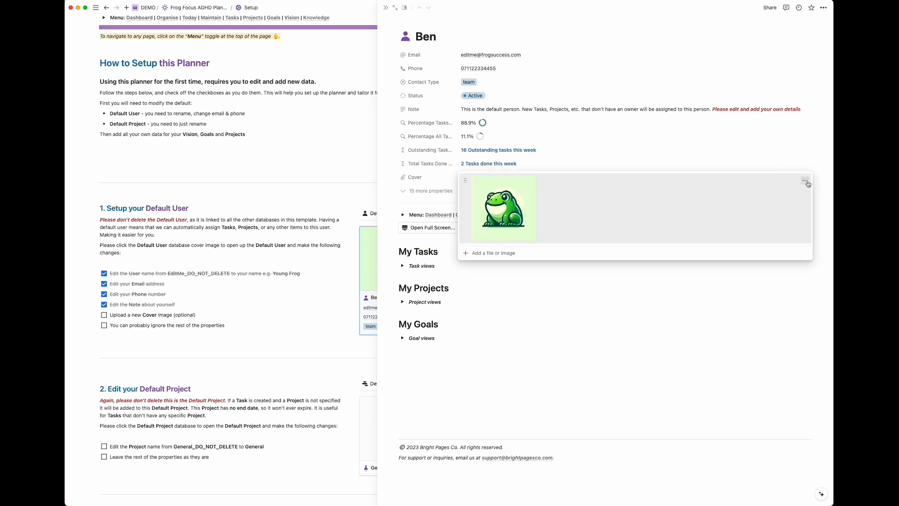
pyautogui.click(806, 181)
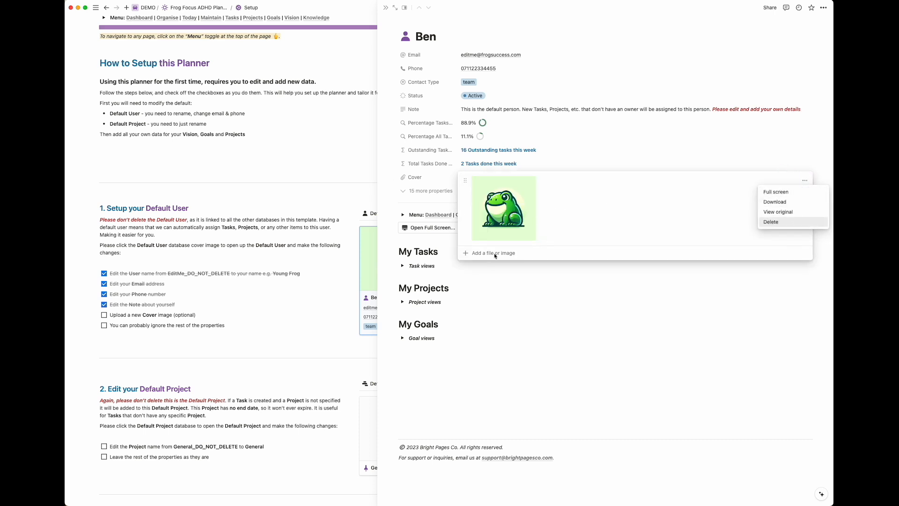
pyautogui.click(735, 342)
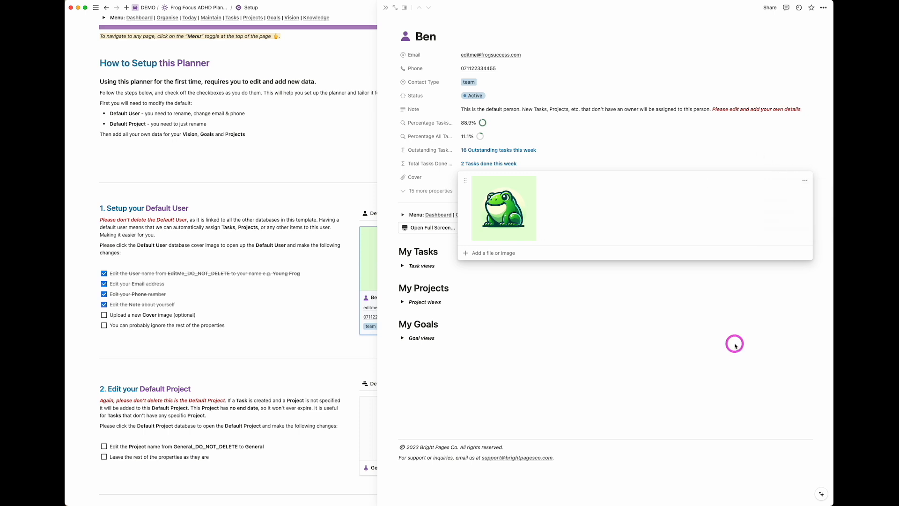
pyautogui.click(563, 342)
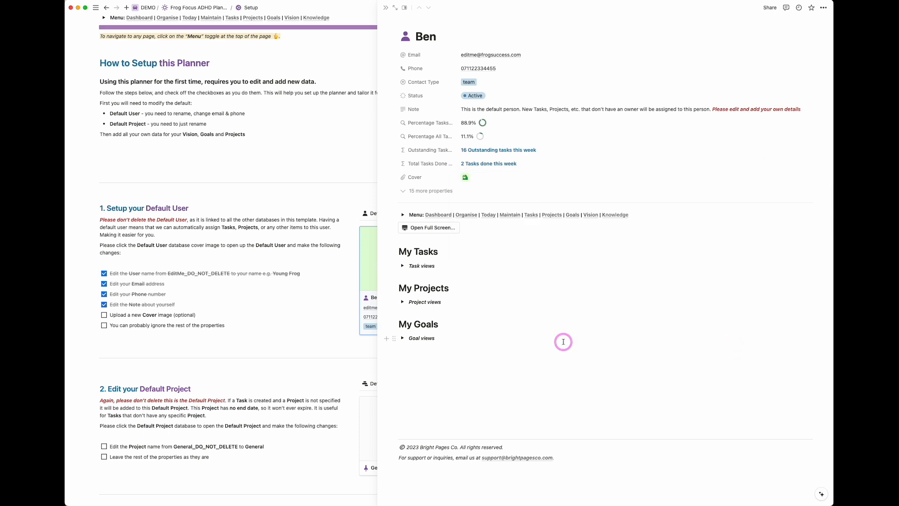
# - Check off the optional Cover image item in the checklist and close the default user's record
pyautogui.click(105, 315)
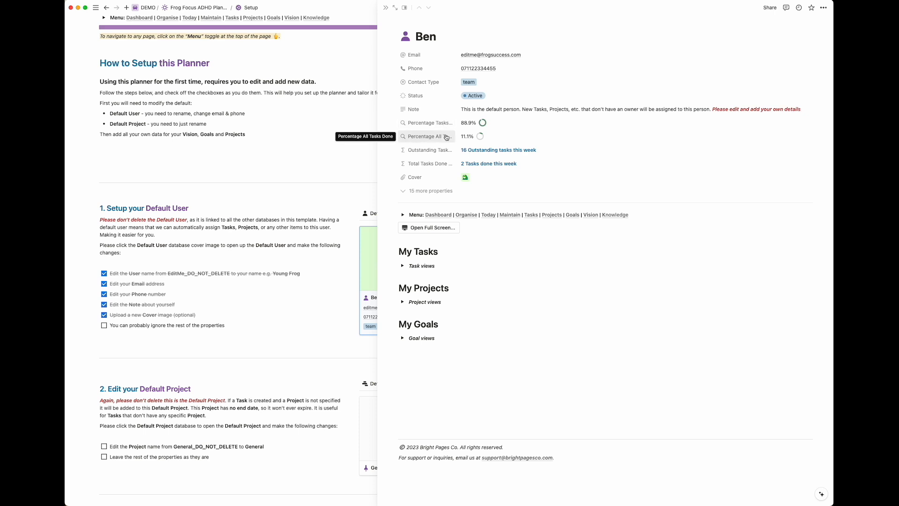
pyautogui.click(387, 8)
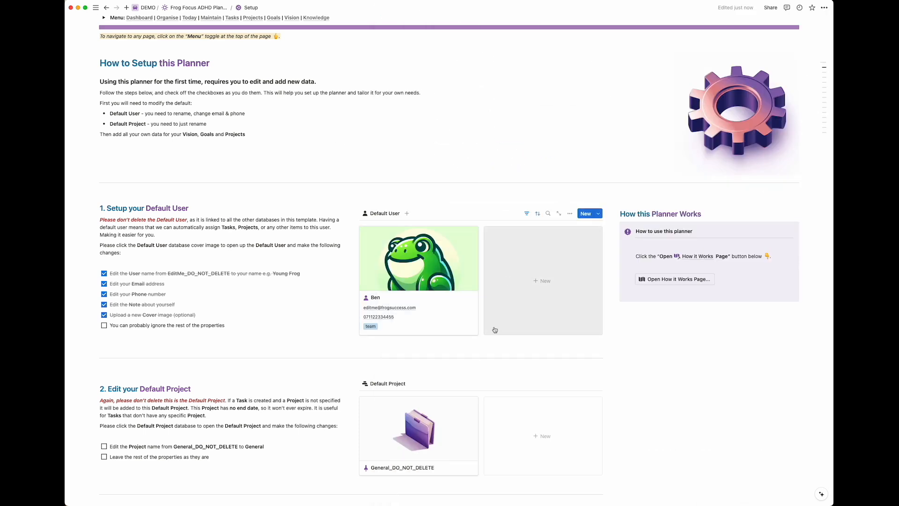
# - Open the default project General_DO_NOT_DELETE from section 2 and expand its Sub-Projects section
pyautogui.scroll(-5, 380, 393)
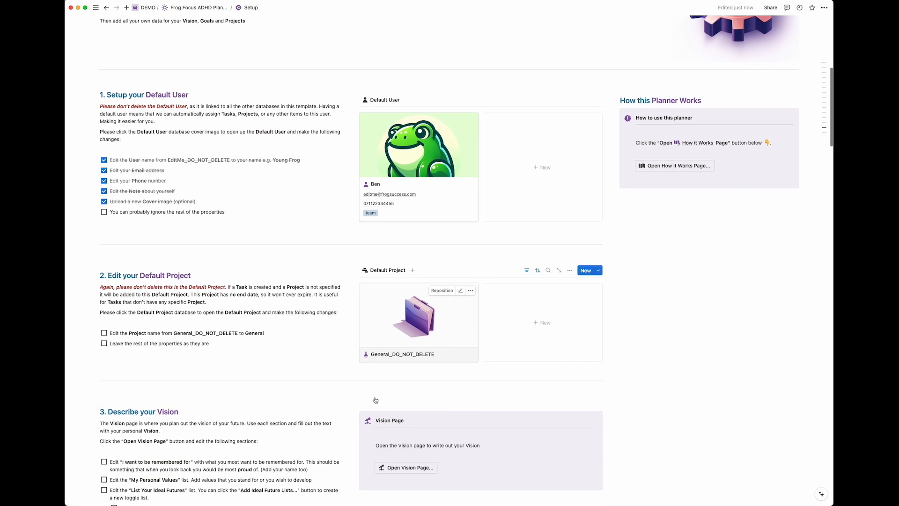
pyautogui.scroll(-2, 375, 400)
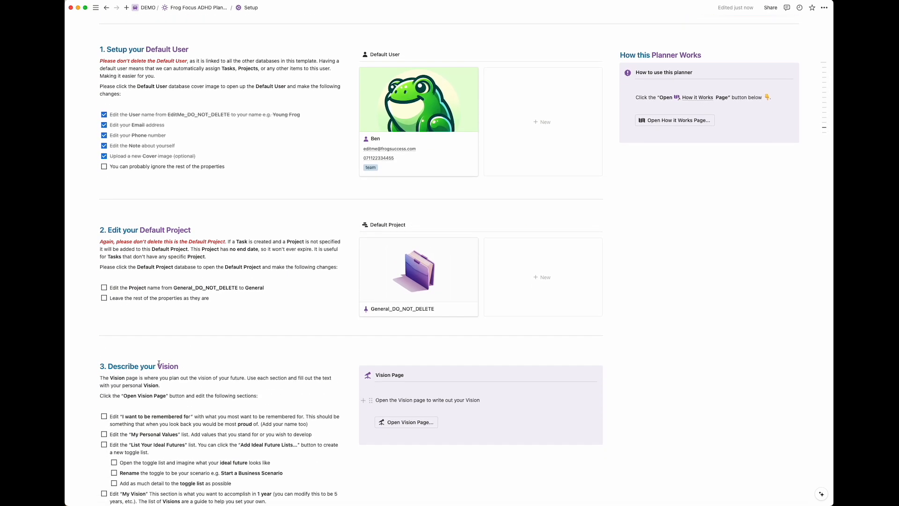
pyautogui.click(426, 274)
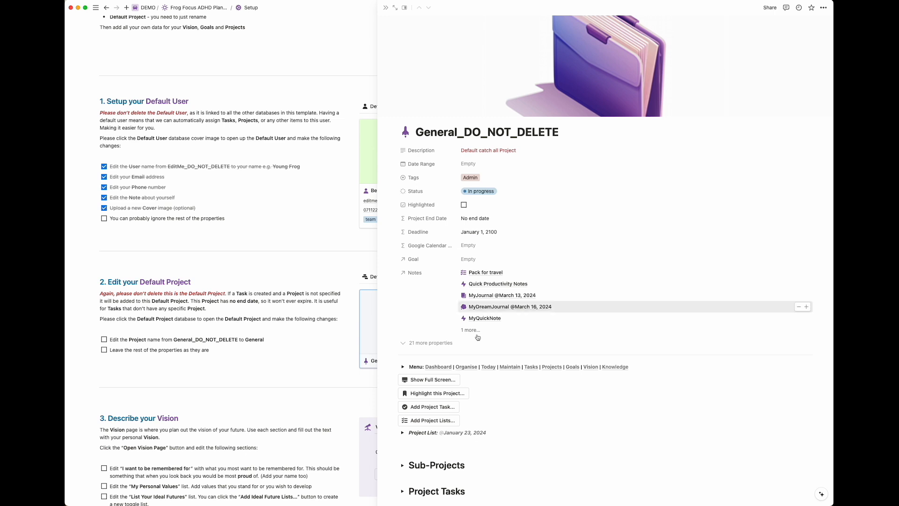
pyautogui.scroll(-2, 486, 351)
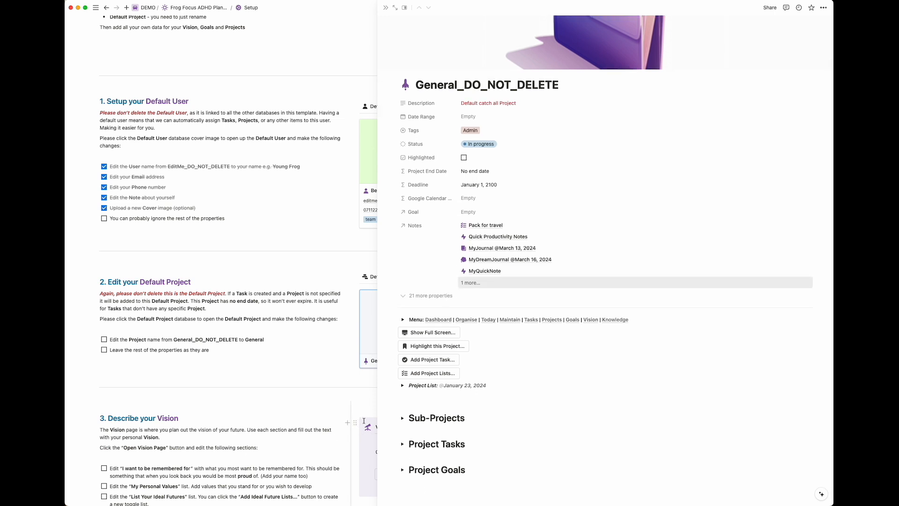
pyautogui.click(401, 418)
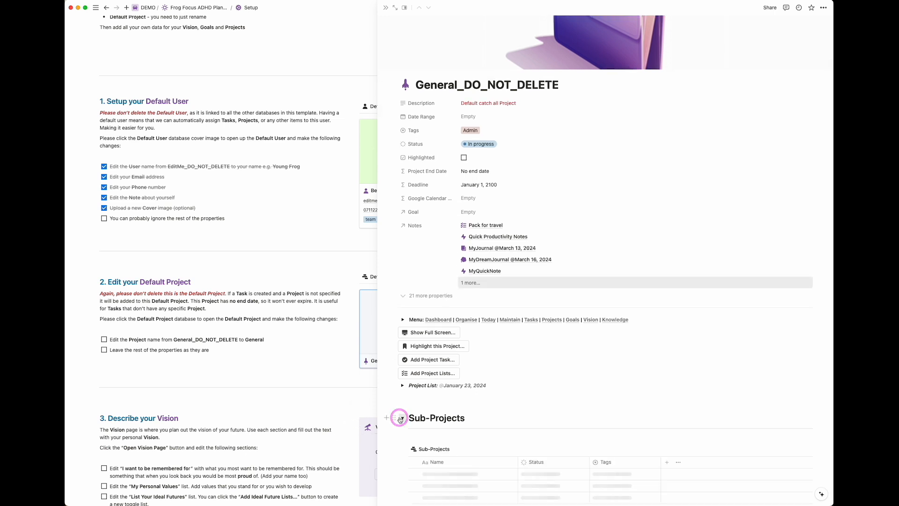
# - Collapse the Sub-Projects section, review the tasks listed under Project Tasks, and collapse that section as well
pyautogui.click(401, 418)
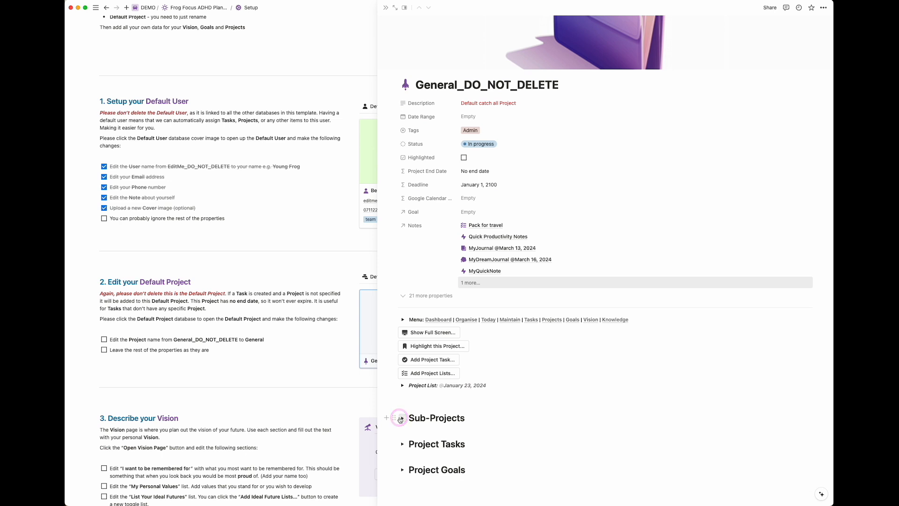
pyautogui.click(403, 445)
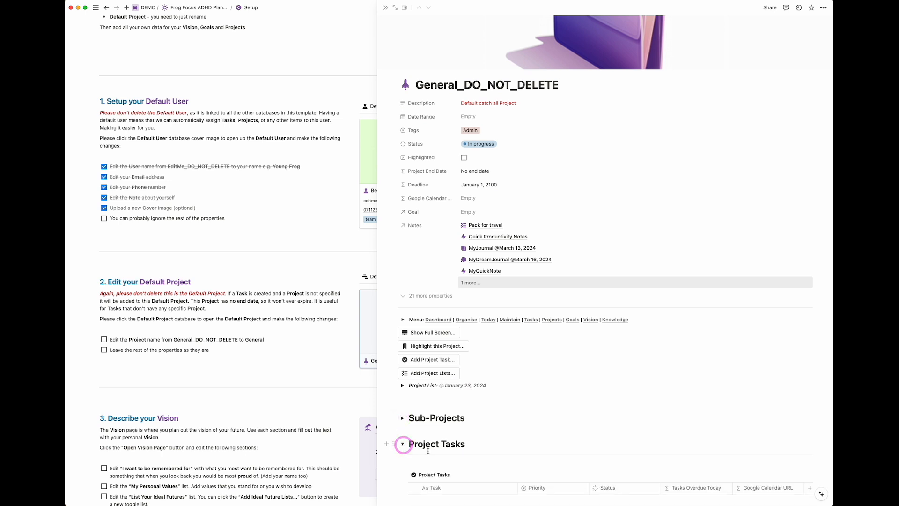
pyautogui.scroll(-4, 413, 332)
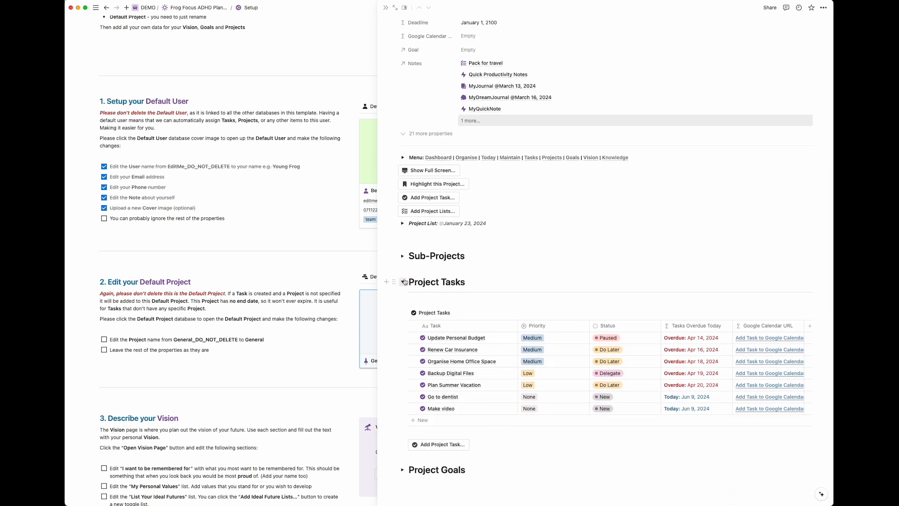
pyautogui.click(404, 282)
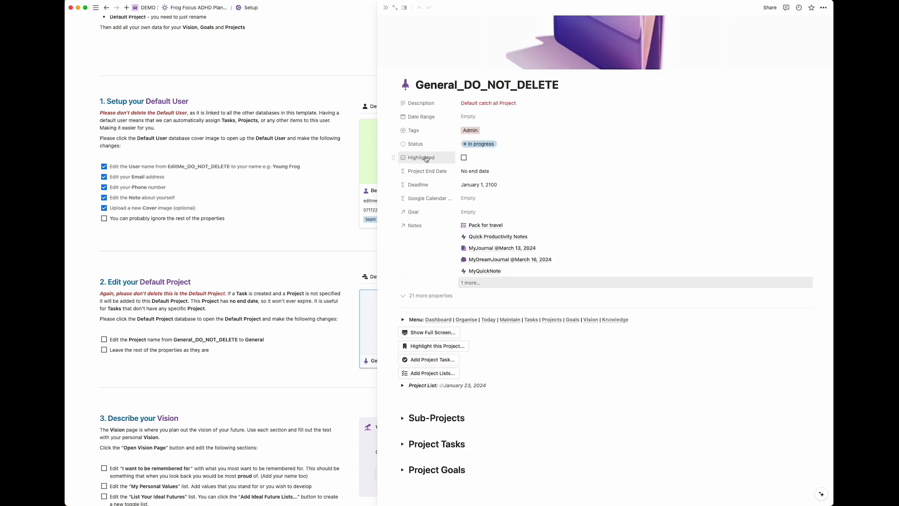
# - Rename the default project from General_DO_NOT_DELETE to My General Project
pyautogui.scroll(2, 488, 128)
pyautogui.click(488, 128)
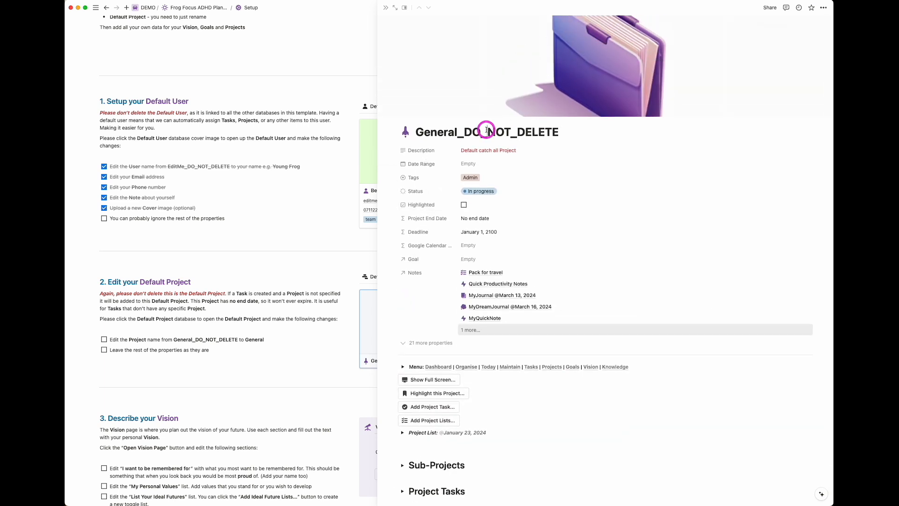
pyautogui.moveTo(459, 134); pyautogui.dragTo(572, 135)
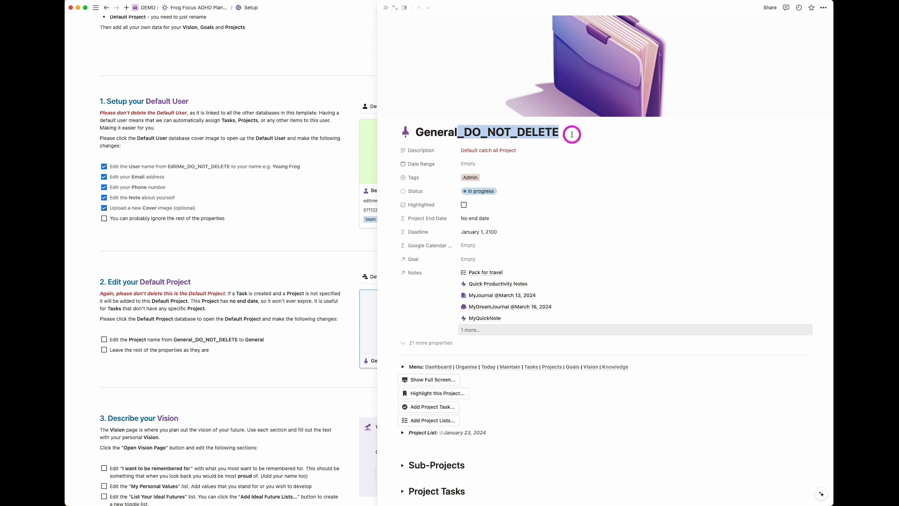
pyautogui.press('BackSpace')
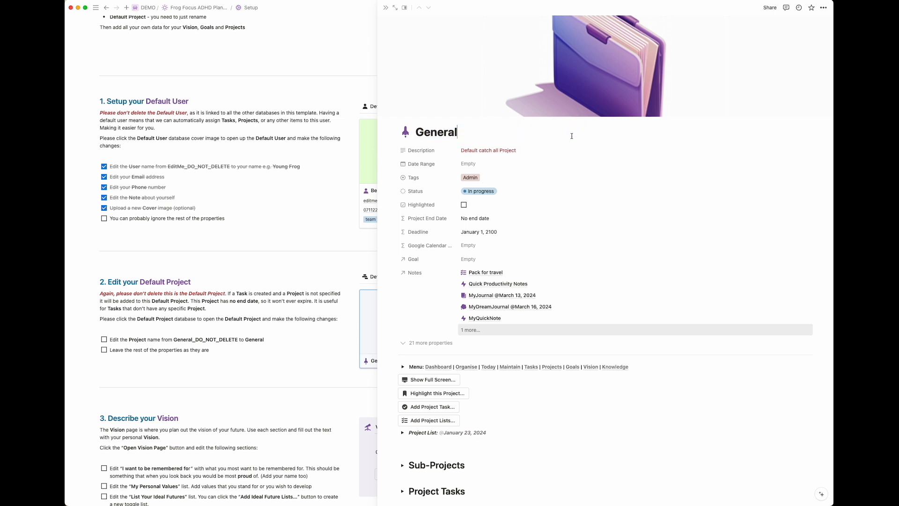
pyautogui.press('Left')
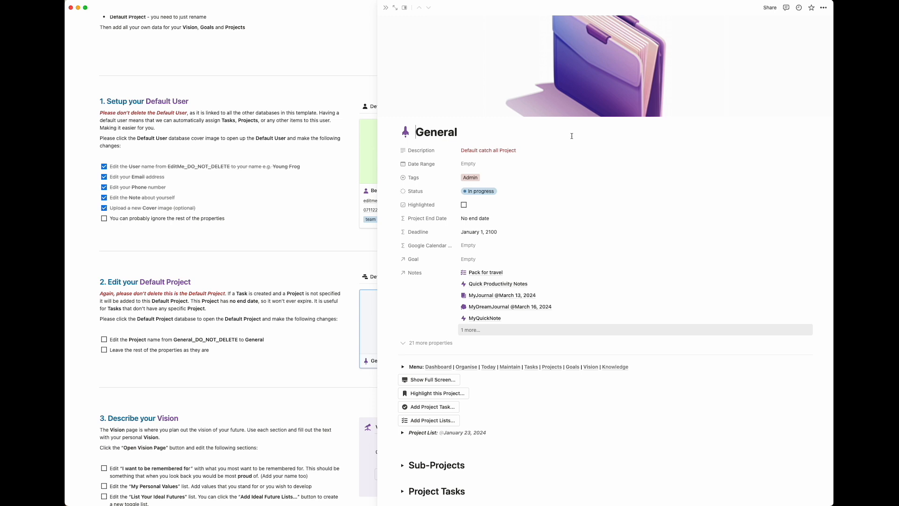
pyautogui.write('My General')
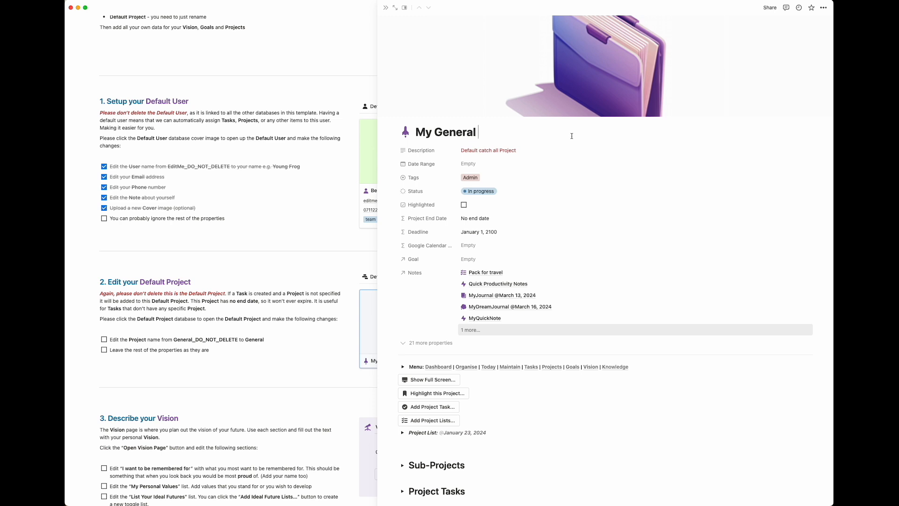
pyautogui.write(' Project')
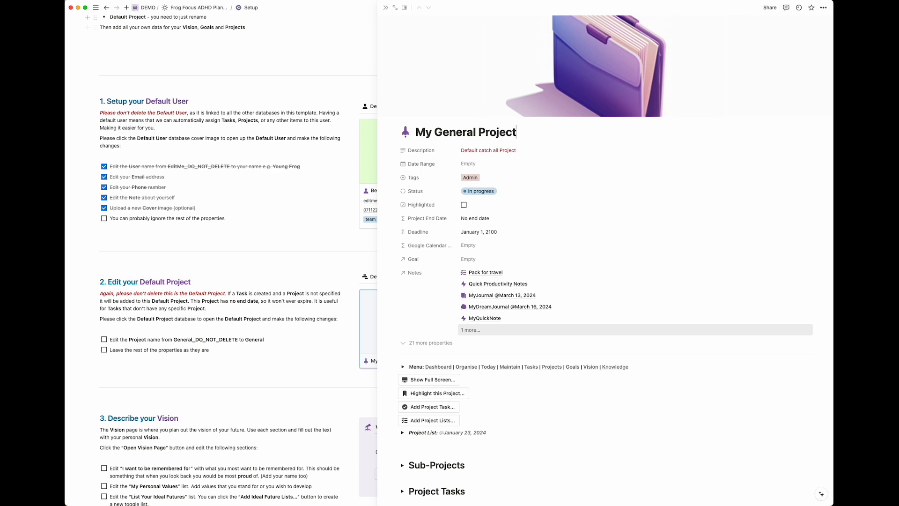
# - Close the default project and check off both checklist items in section 2, Edit your Default Project
pyautogui.click(387, 10)
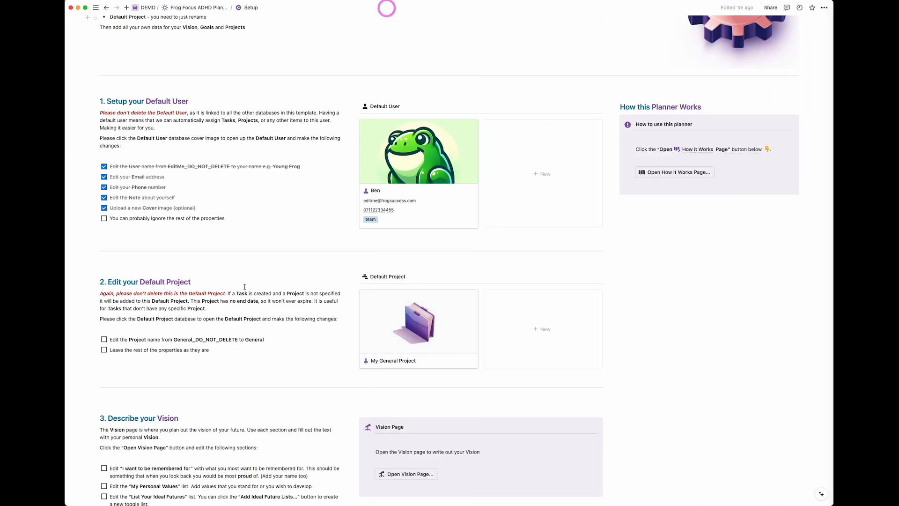
pyautogui.click(104, 288)
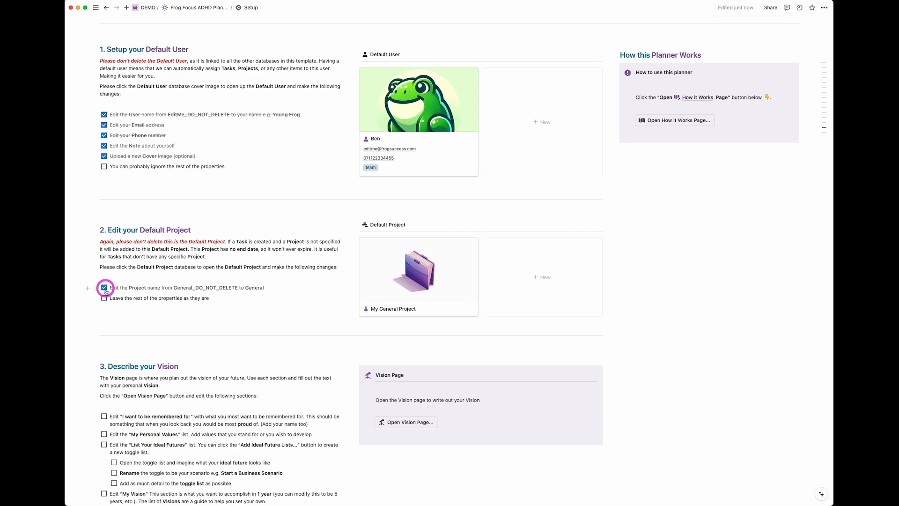
pyautogui.click(104, 299)
# - Open the Vision page from section 3 and check off the "I want to be remembered for" item in the setup checklist
pyautogui.scroll(-5, 199, 336)
pyautogui.scroll(-1, 199, 336)
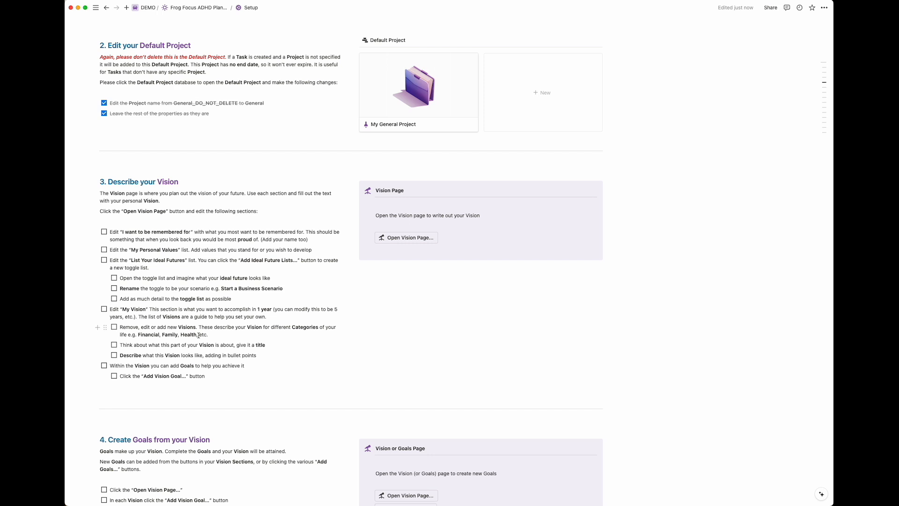
pyautogui.click(406, 237)
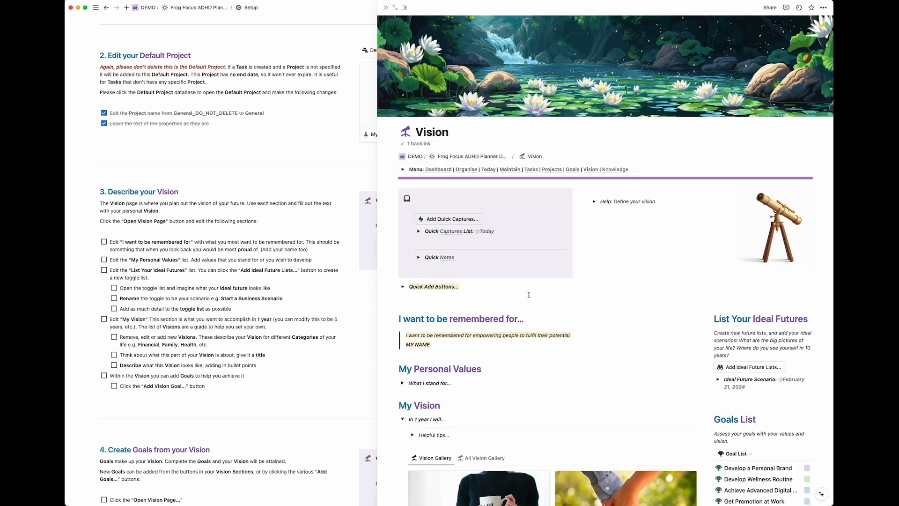
pyautogui.scroll(-3, 529, 295)
pyautogui.scroll(-2, 529, 294)
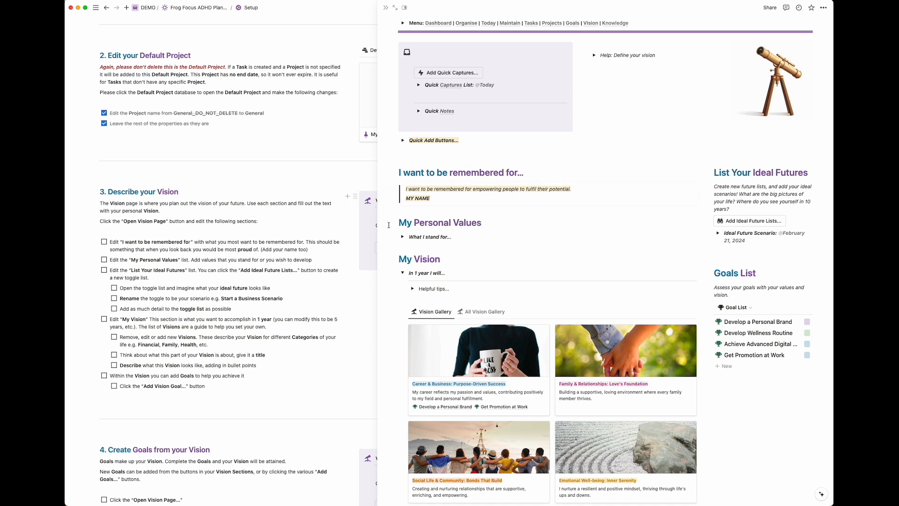
pyautogui.click(104, 241)
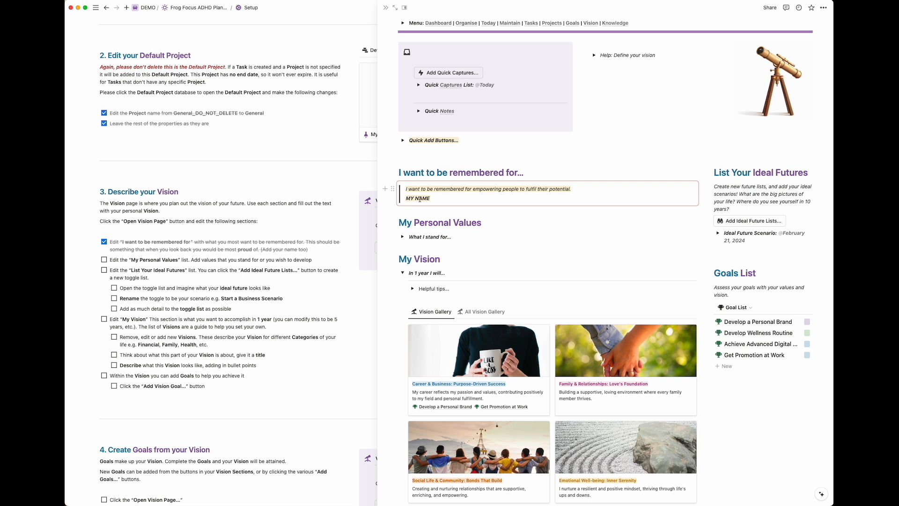
# - Replace the MY NAME placeholder under the "I want to be remembered for" statement with the user's first name
pyautogui.click(430, 201)
pyautogui.press('BackSpace')
pyautogui.press('BackSpace')
pyautogui.press('BackSpace')
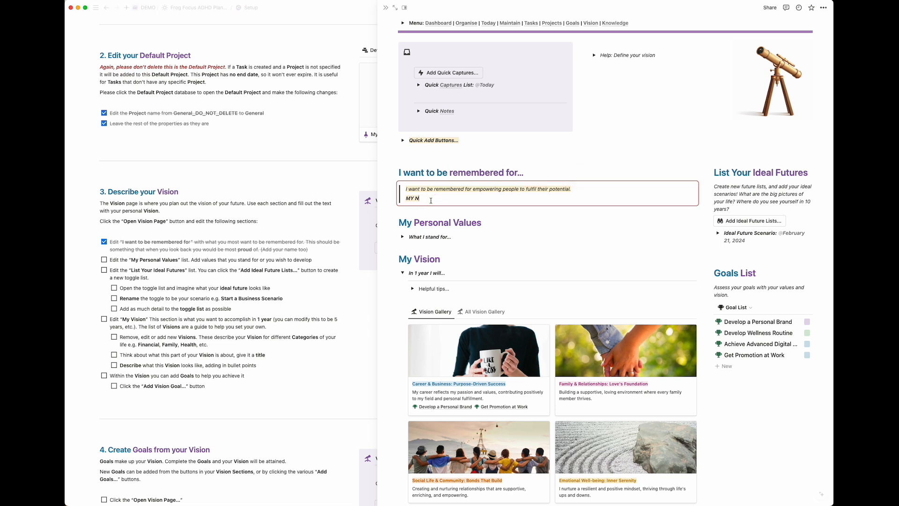
pyautogui.press('BackSpace')
pyautogui.press('BackSpace')
pyautogui.press('BackSpace')
pyautogui.press('BackSpace')
pyautogui.write('Ben')
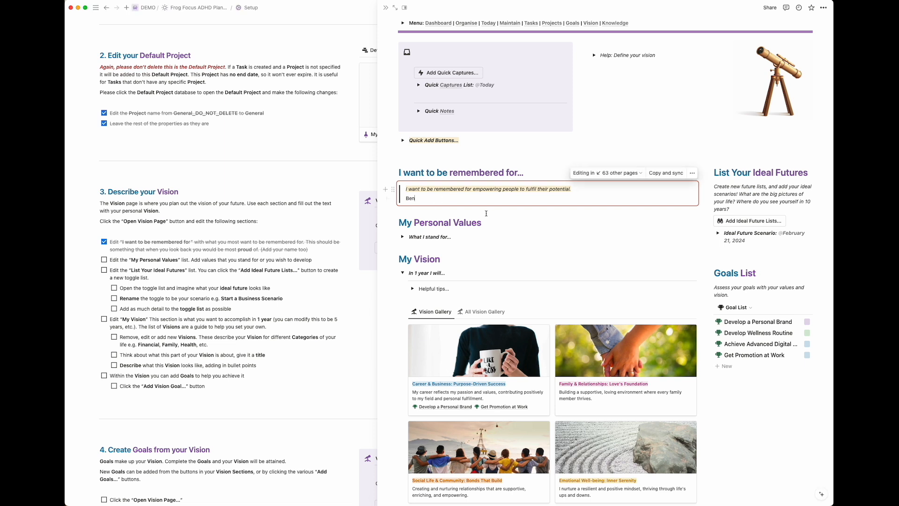
# - Format the name under the "I want to be remembered for" statement as bold with a yellow background
pyautogui.hotkey('shift', 'Left')
pyautogui.hotkey('shift', 'Left')
pyautogui.hotkey('shift', 'Left')
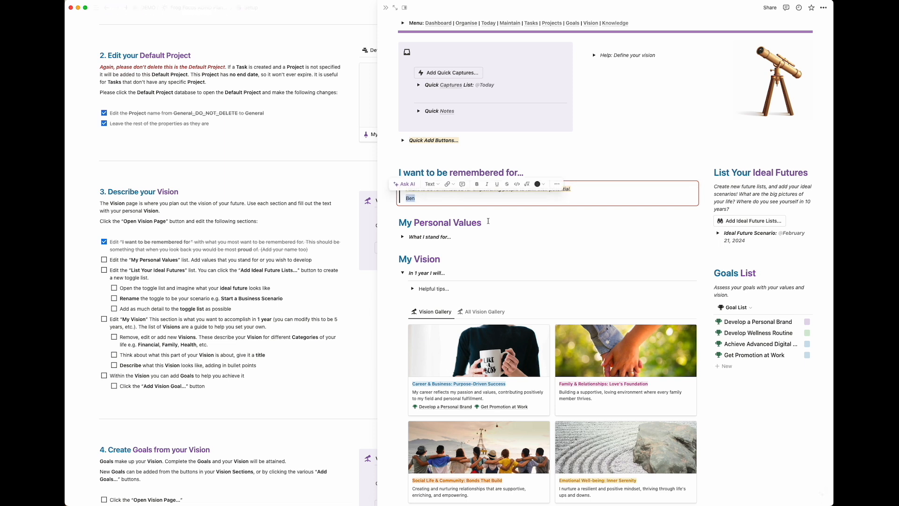
pyautogui.press('super+b')
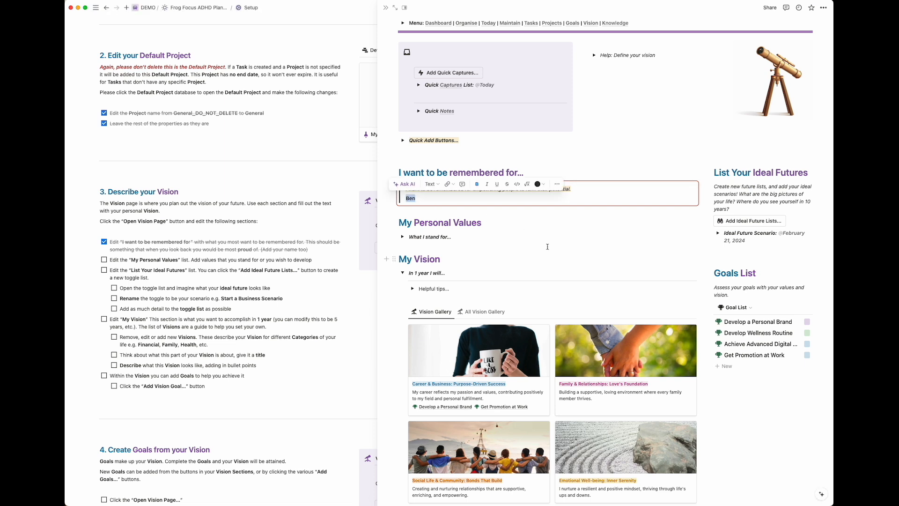
pyautogui.click(541, 184)
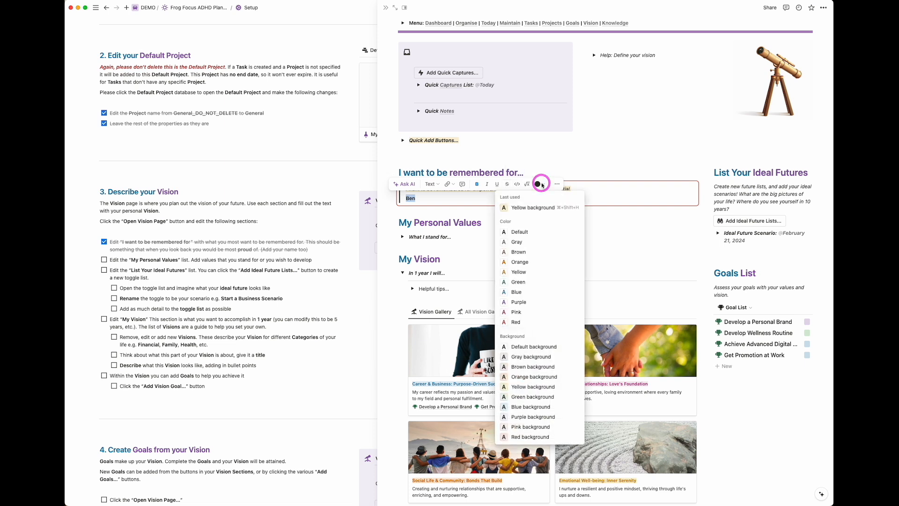
pyautogui.click(526, 207)
pyautogui.click(577, 252)
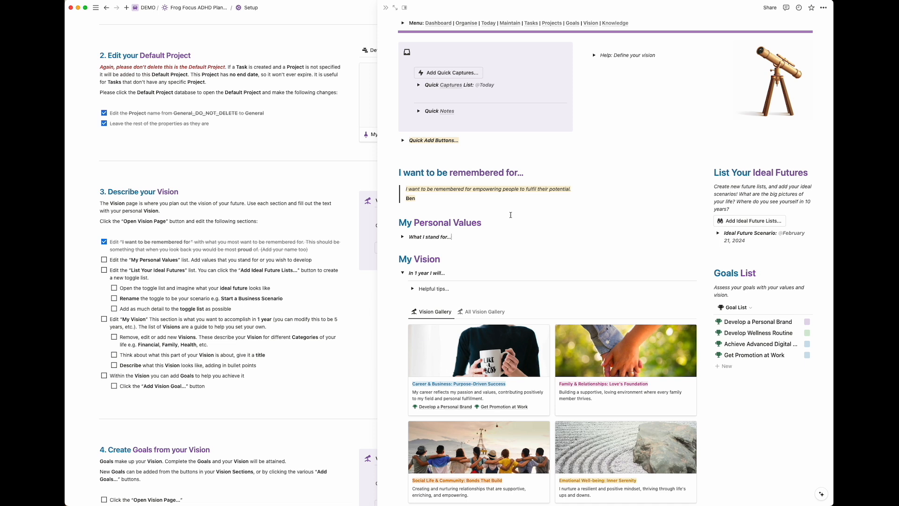
# - Expand the "What I stand for" list and check off the "My Personal Values" item in the setup checklist
pyautogui.click(401, 238)
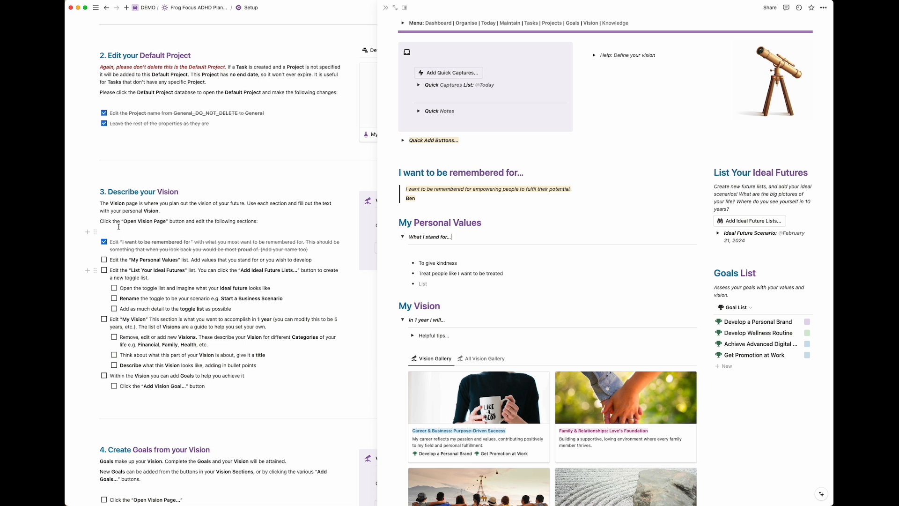
pyautogui.click(104, 259)
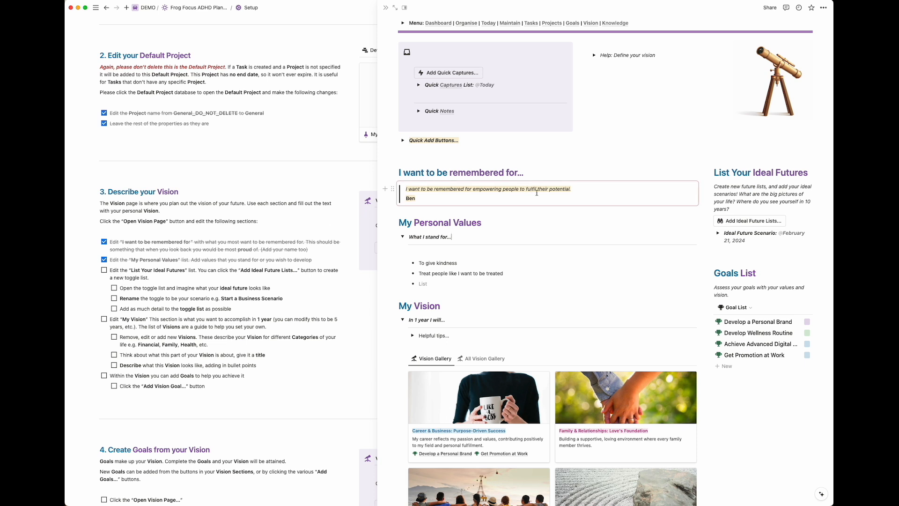
# - Expand the existing Ideal Future Scenario, then add a new ideal future list titled "Running my own business"
pyautogui.click(717, 234)
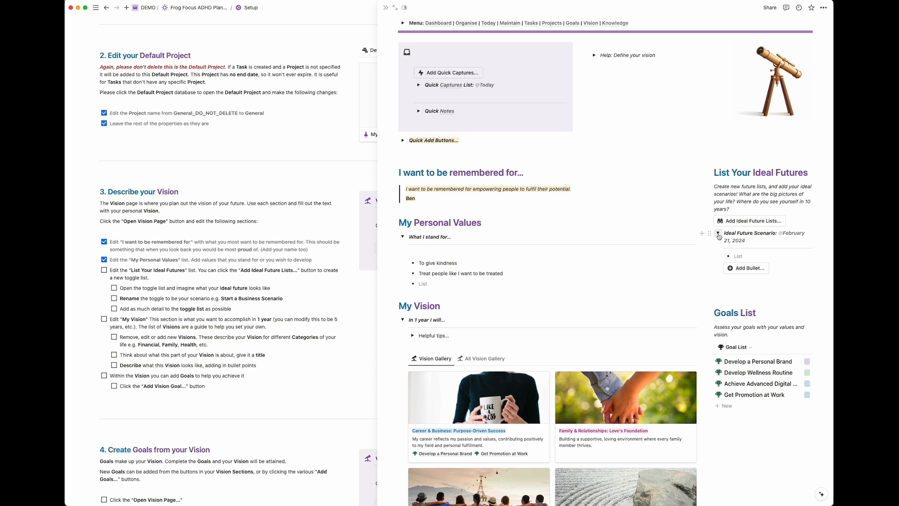
pyautogui.click(764, 234)
pyautogui.click(733, 222)
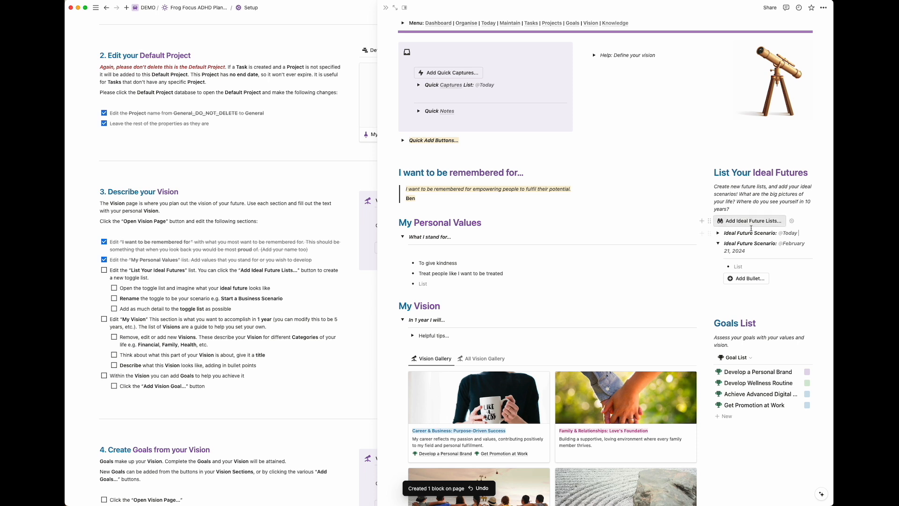
pyautogui.click(802, 232)
pyautogui.moveTo(801, 232); pyautogui.dragTo(726, 232)
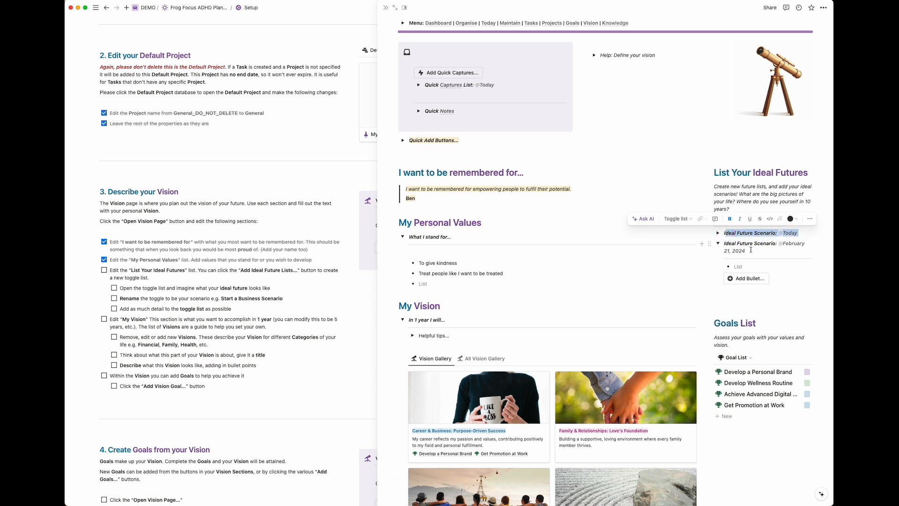
pyautogui.write('IRu')
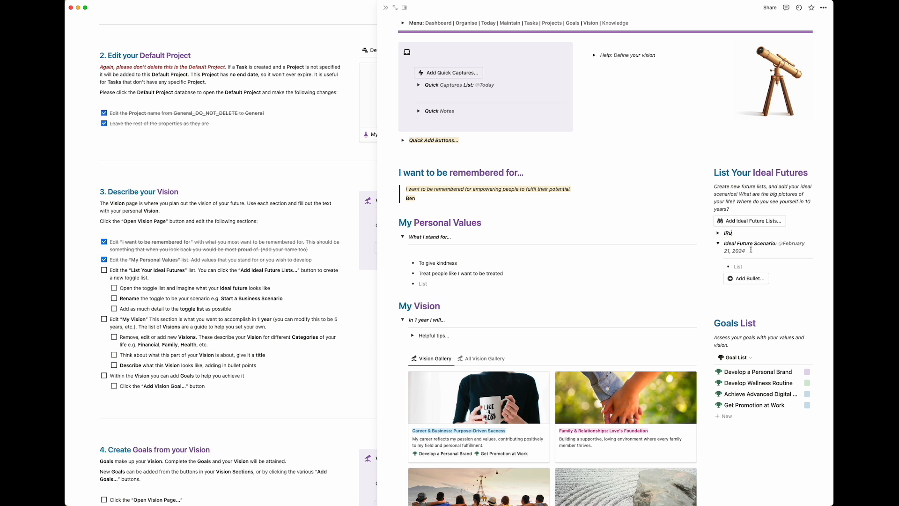
pyautogui.write('nning my own business')
pyautogui.click(725, 231)
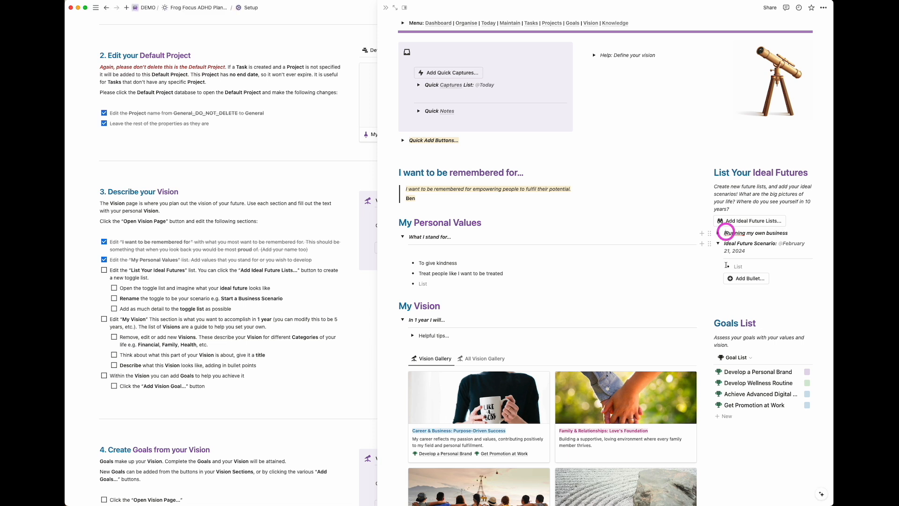
pyautogui.press('BackSpace')
# - Look inside the "Running my own business" list, then collapse it and the February 21, 2024 Ideal Future Scenario
pyautogui.click(719, 233)
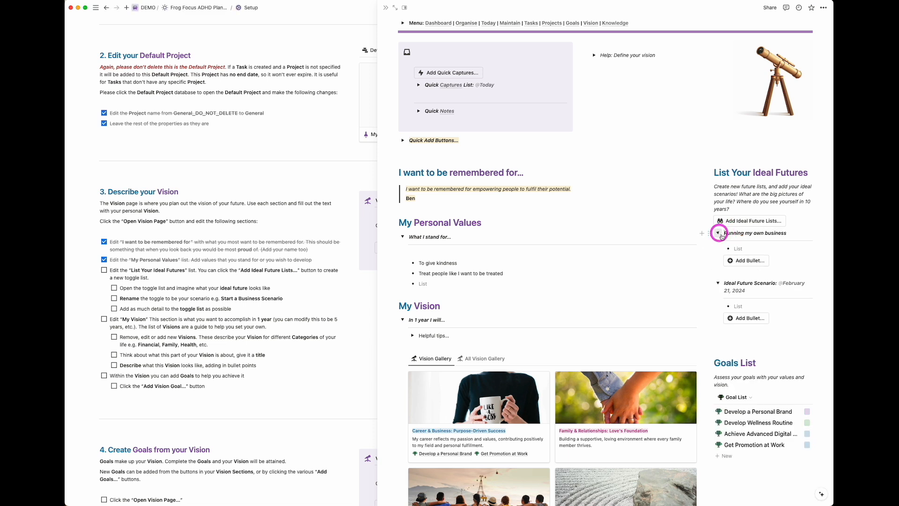
pyautogui.click(739, 248)
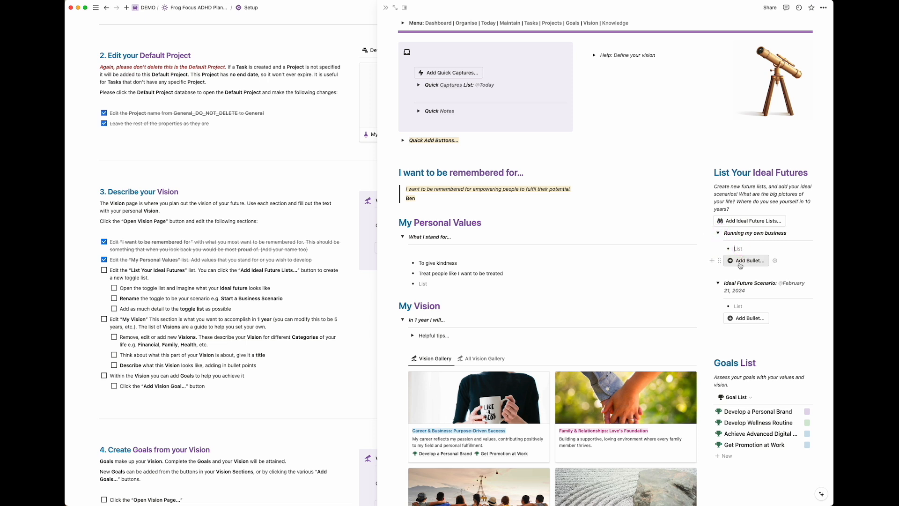
pyautogui.click(717, 233)
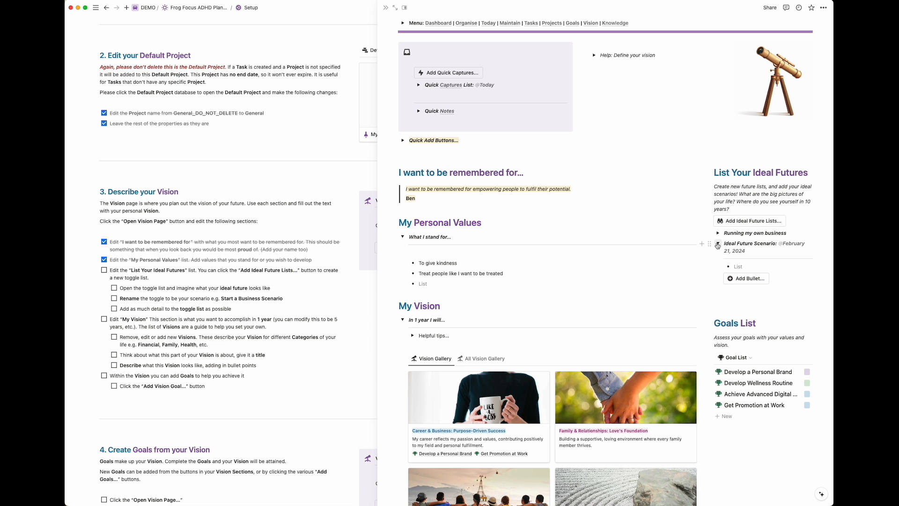
pyautogui.click(718, 244)
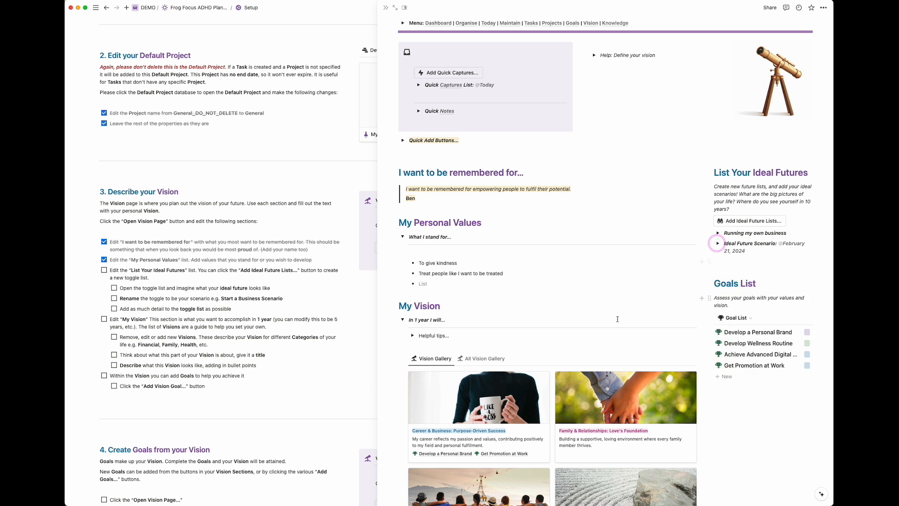
# - Check off the "List Your Ideal Futures" item and its sub-items for opening the toggle list and renaming the toggle
pyautogui.click(104, 270)
pyautogui.click(114, 288)
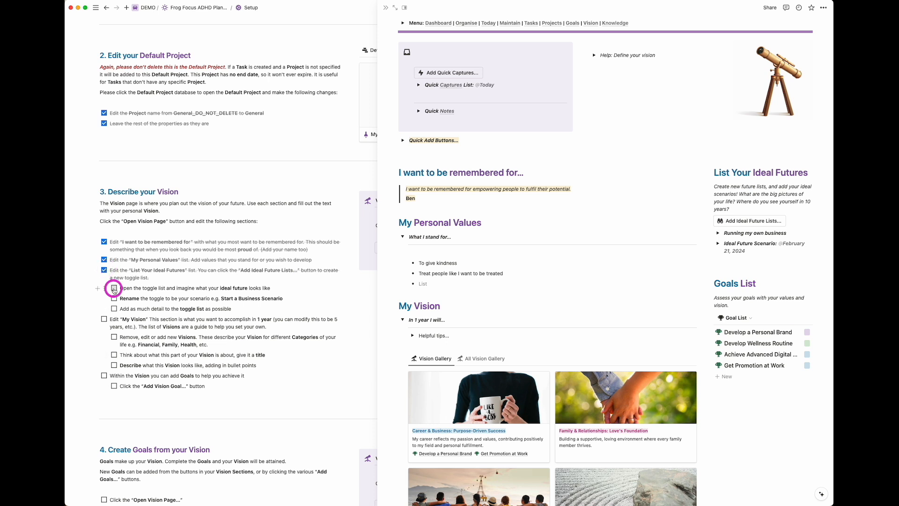
pyautogui.click(114, 299)
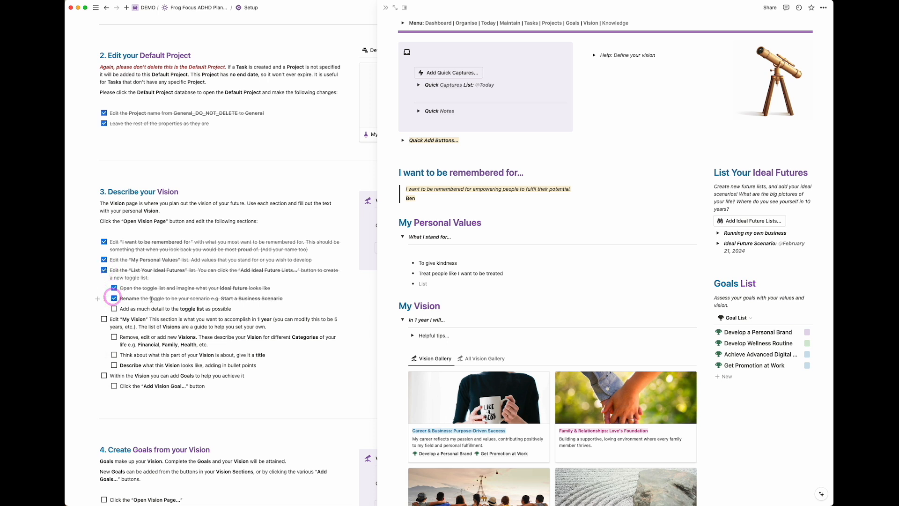
# - Check off the "Add as much detail to the toggle list as possible" sub-item in the setup checklist
pyautogui.click(114, 309)
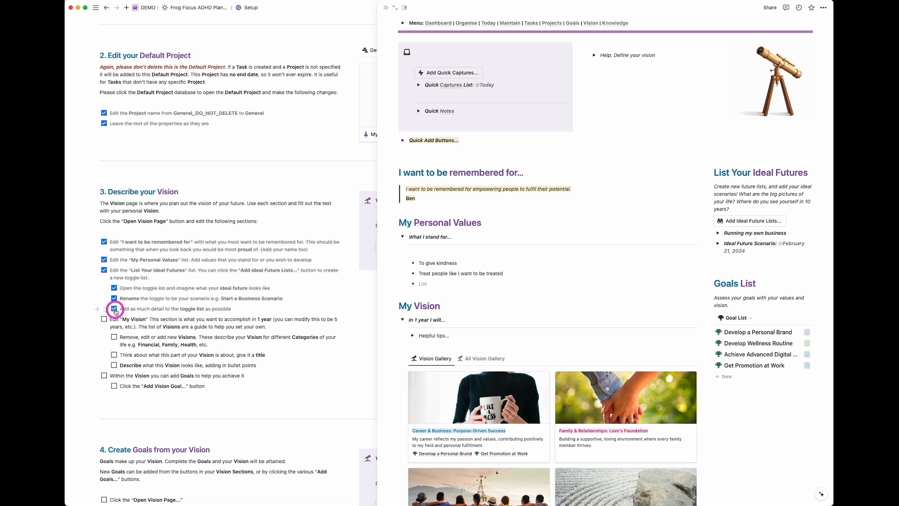
pyautogui.scroll(-3, 168, 351)
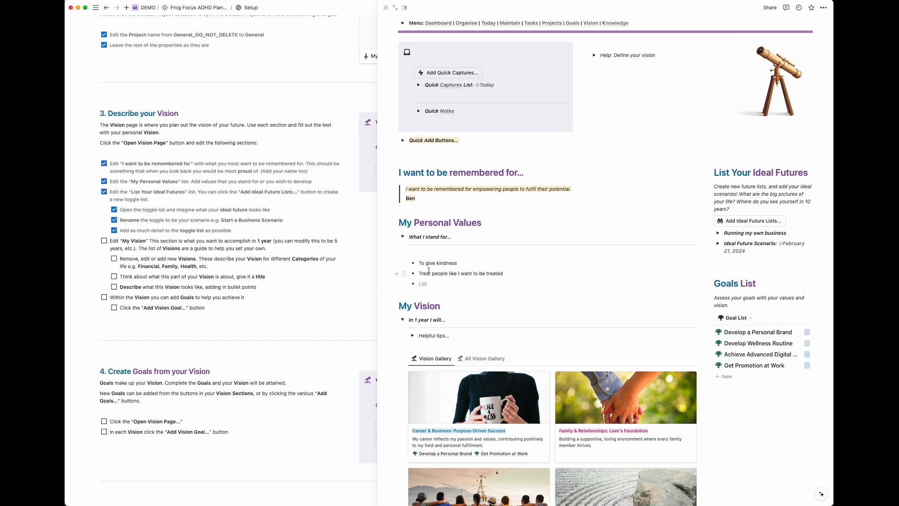
# - Read the helpful tips in the "My Vision" section, collapse them, and look over the Vision Gallery cards
pyautogui.scroll(-3, 458, 320)
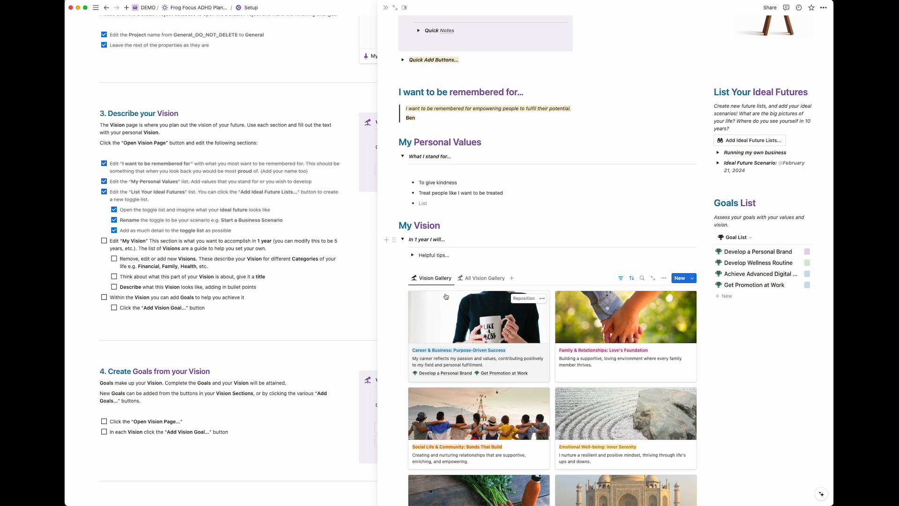
pyautogui.click(411, 256)
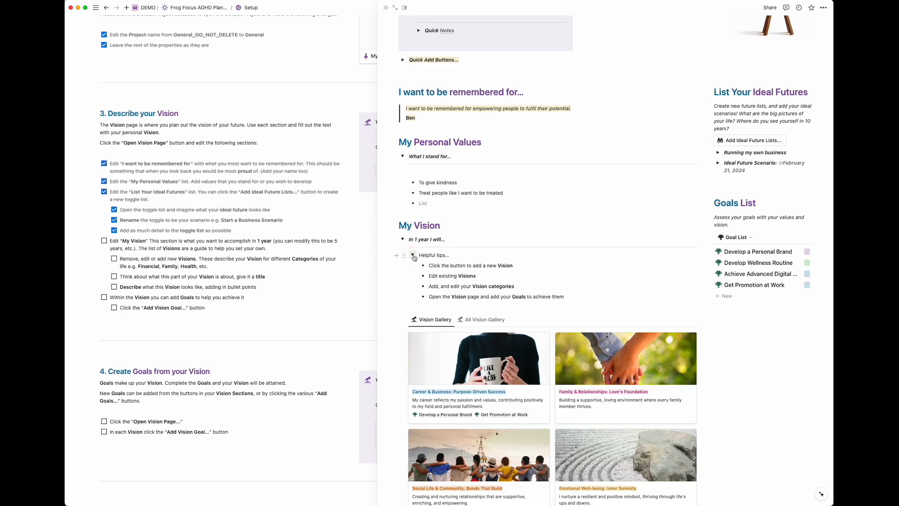
pyautogui.click(414, 256)
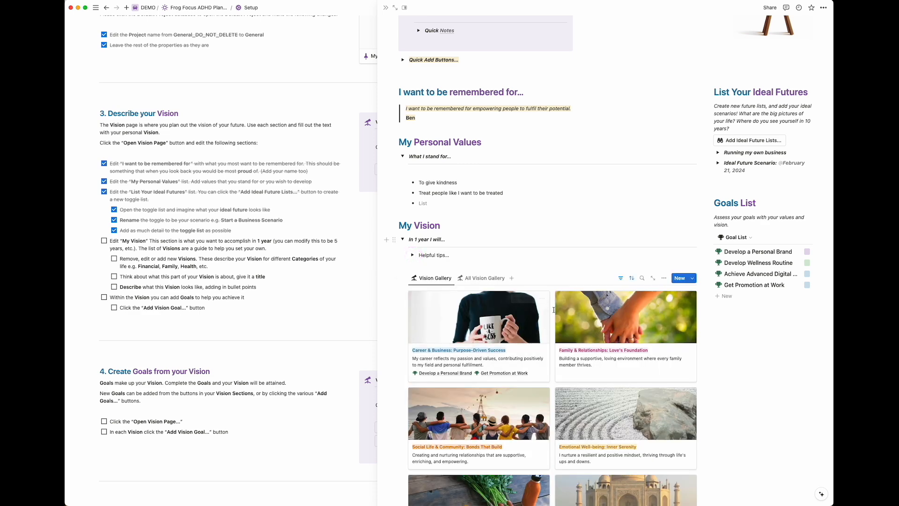
pyautogui.scroll(-2, 554, 310)
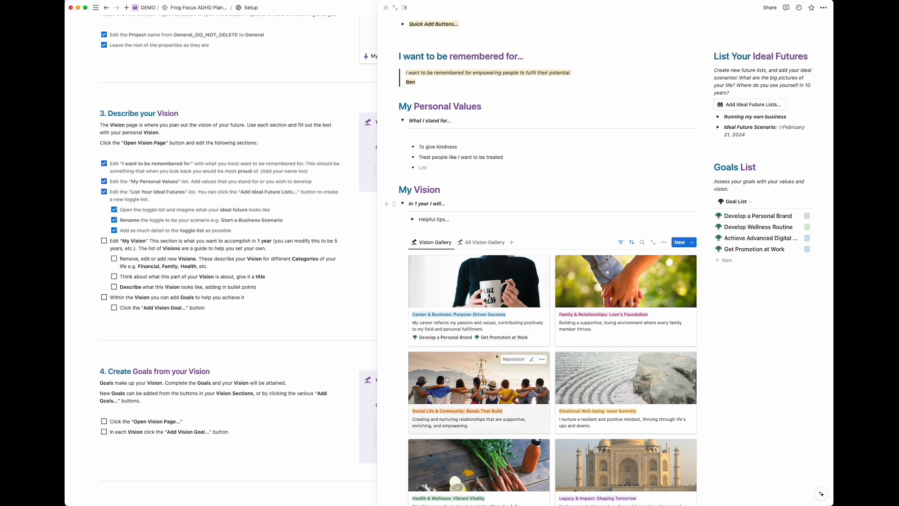
pyautogui.scroll(-2, 604, 392)
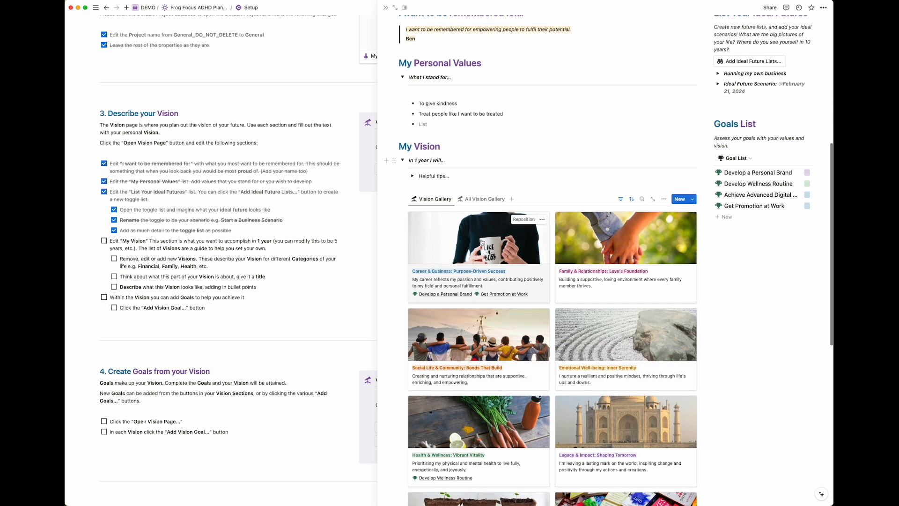
# - Browse the All Vision Gallery, look inside the "Leisure & Recreation: Joy in the Journey" vision, and return to the Vision page
pyautogui.click(494, 199)
pyautogui.scroll(-5, 529, 272)
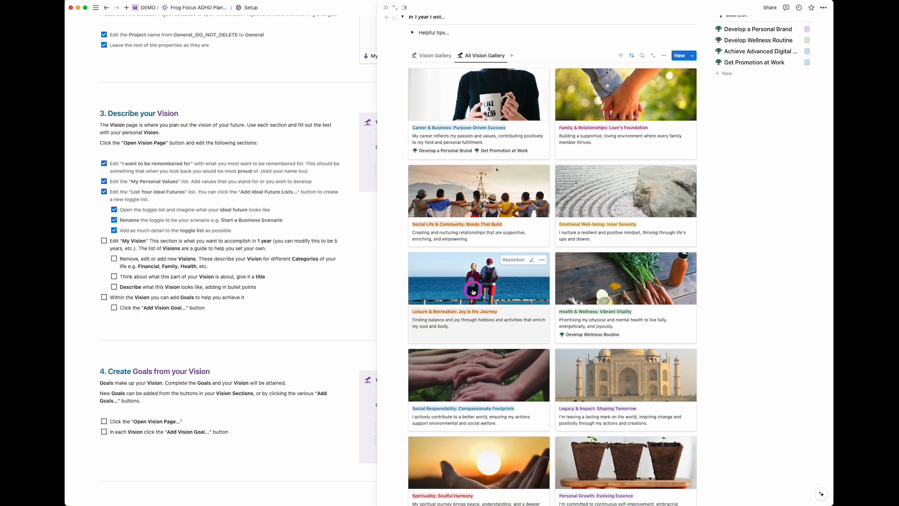
pyautogui.click(474, 292)
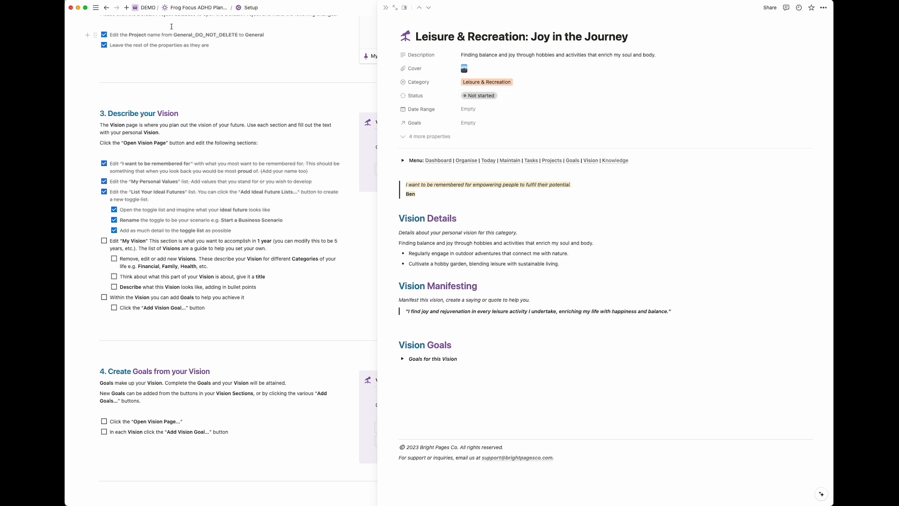
pyautogui.click(106, 8)
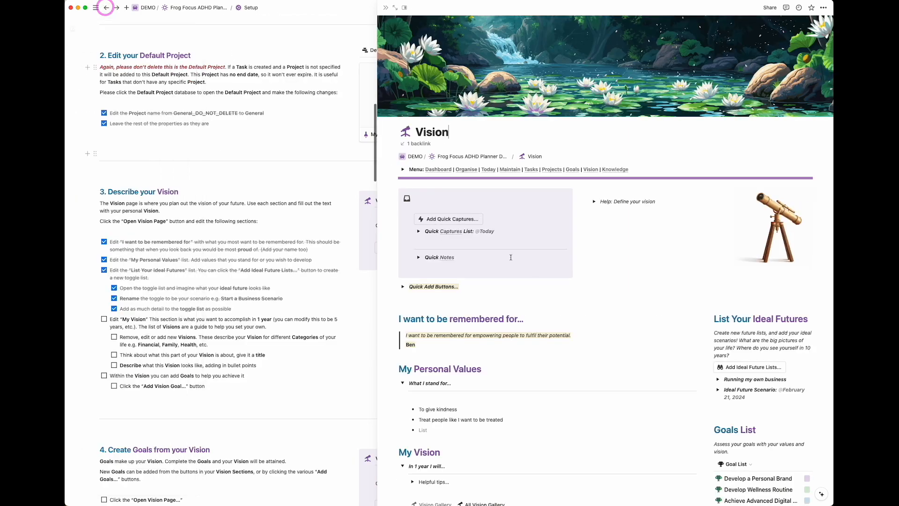
# - Switch the visions back to the Vision Gallery view and look through its cards
pyautogui.scroll(-5, 511, 257)
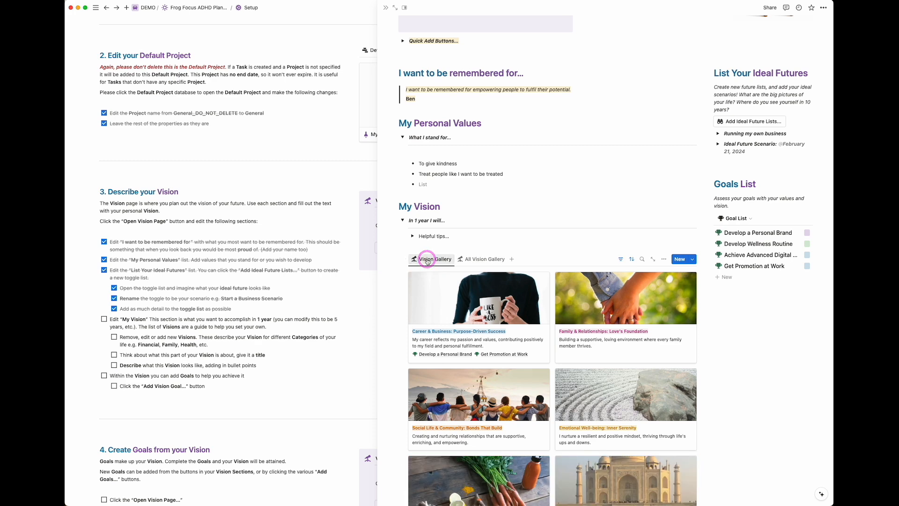
pyautogui.scroll(-1, 593, 406)
pyautogui.scroll(-3, 593, 406)
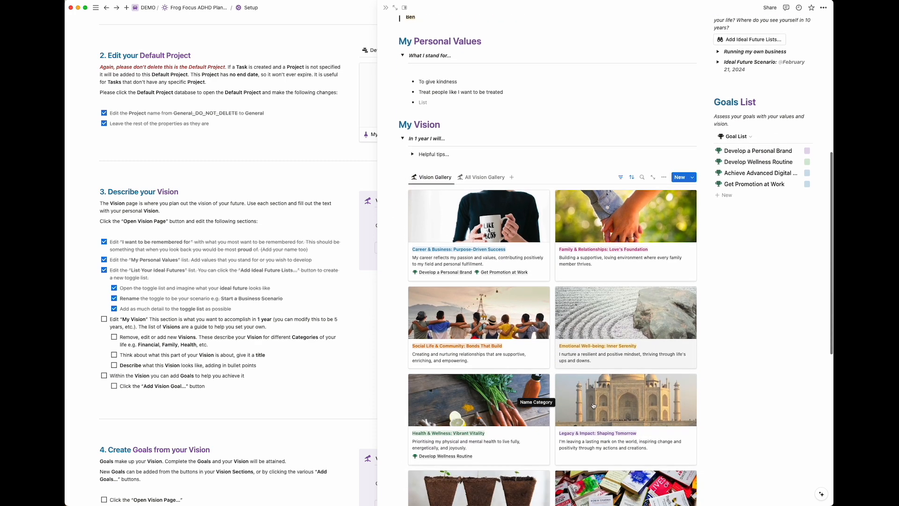
# - Examine the "Career & Business: Purpose-Driven Success" vision with its "Goals for this Vision" list expanded, then close the page
pyautogui.click(492, 216)
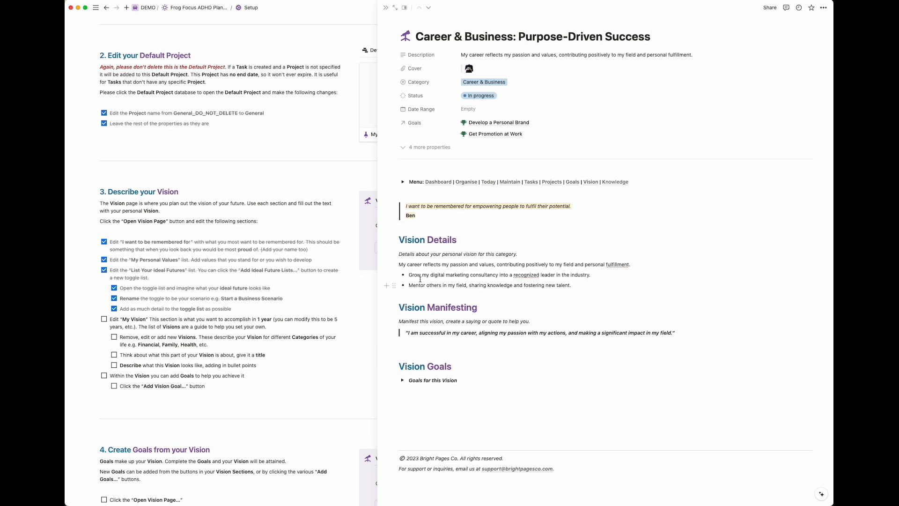
pyautogui.click(412, 333)
pyautogui.click(403, 380)
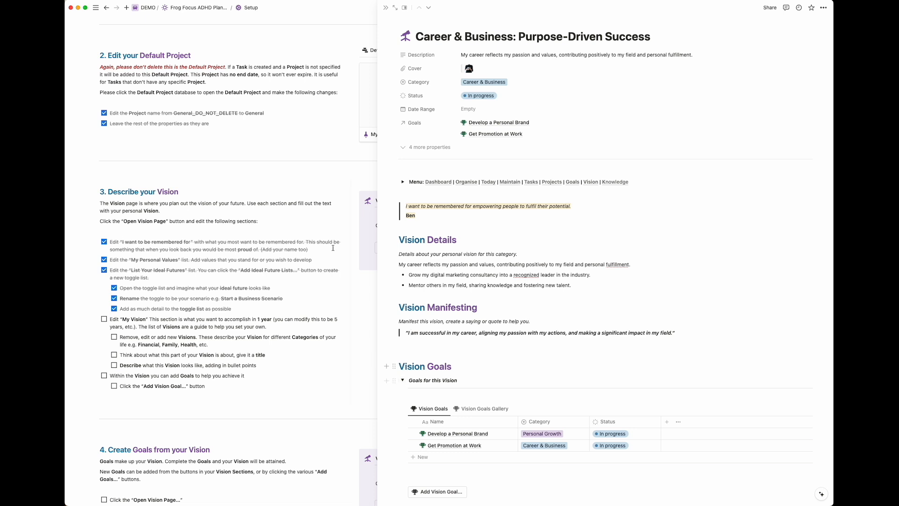
pyautogui.click(384, 7)
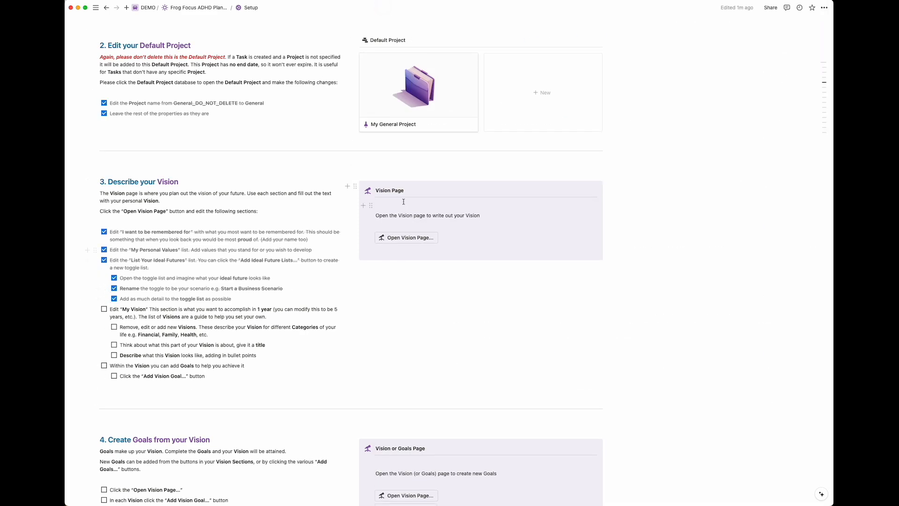
# - Reopen the Vision page beside the checklist and check off the "My Vision" item and its three sub-items
pyautogui.click(413, 238)
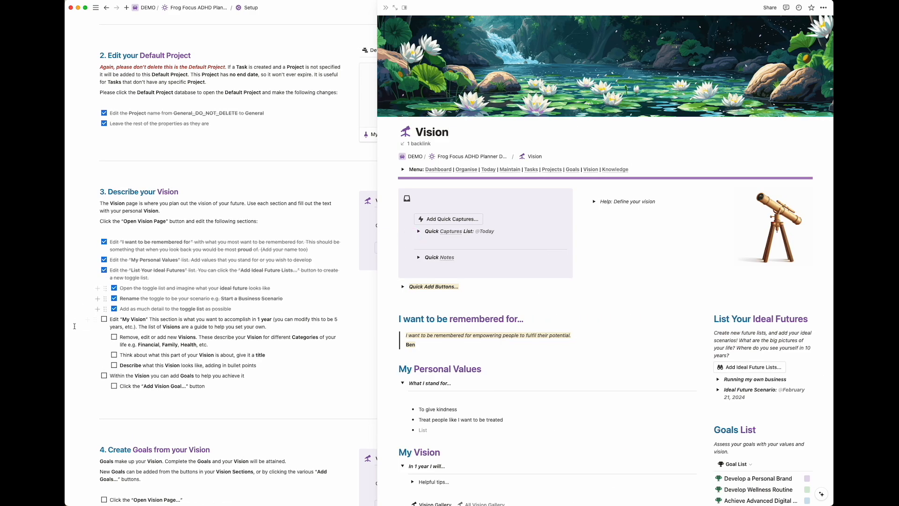
pyautogui.click(104, 319)
pyautogui.click(104, 319)
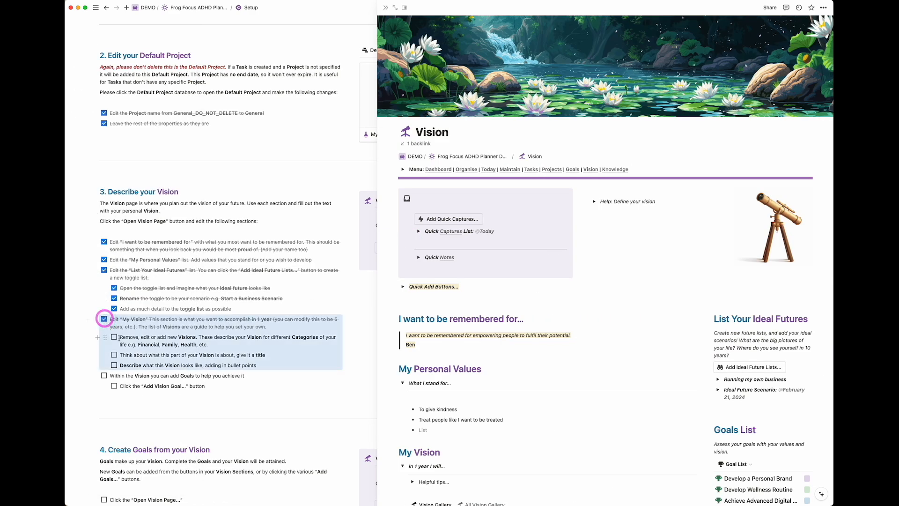
pyautogui.click(114, 337)
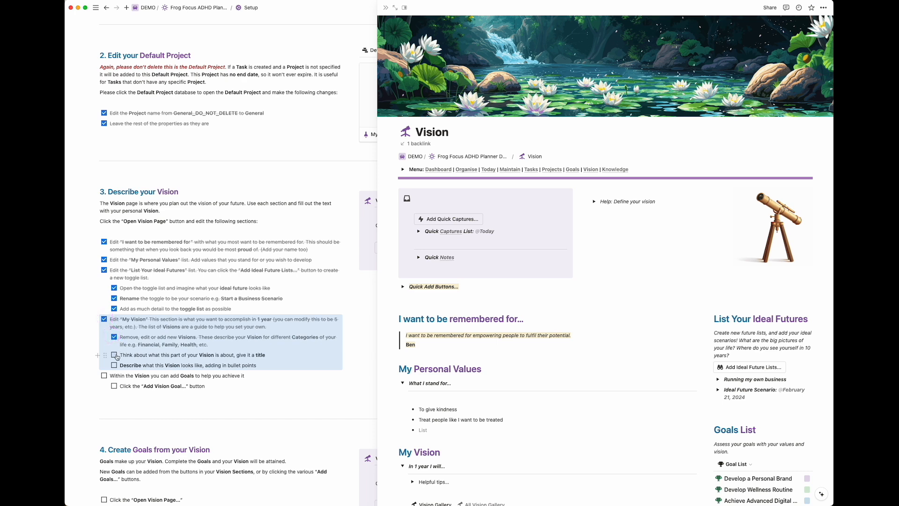
pyautogui.click(115, 355)
pyautogui.click(114, 366)
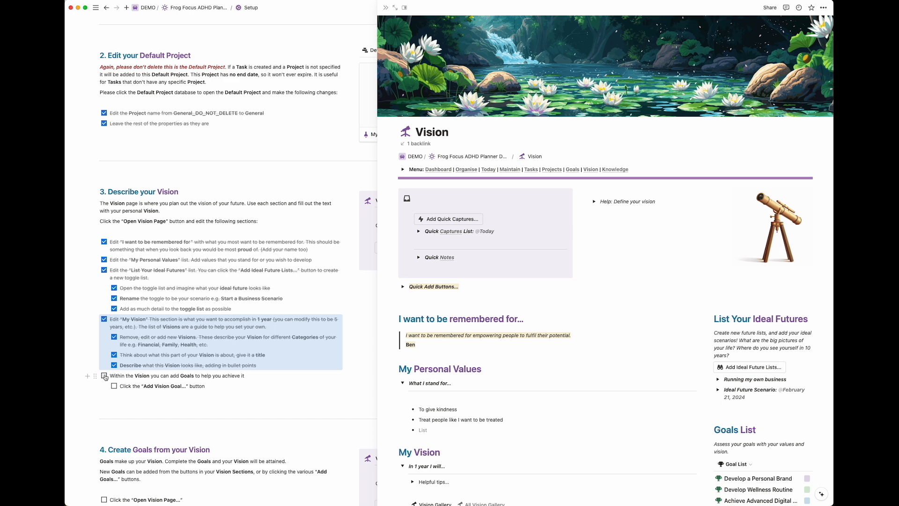
# - Check off the item on adding Goals within the Vision and its "Add Vision Goal..." sub-item, then close the Vision page
pyautogui.click(104, 376)
pyautogui.click(113, 386)
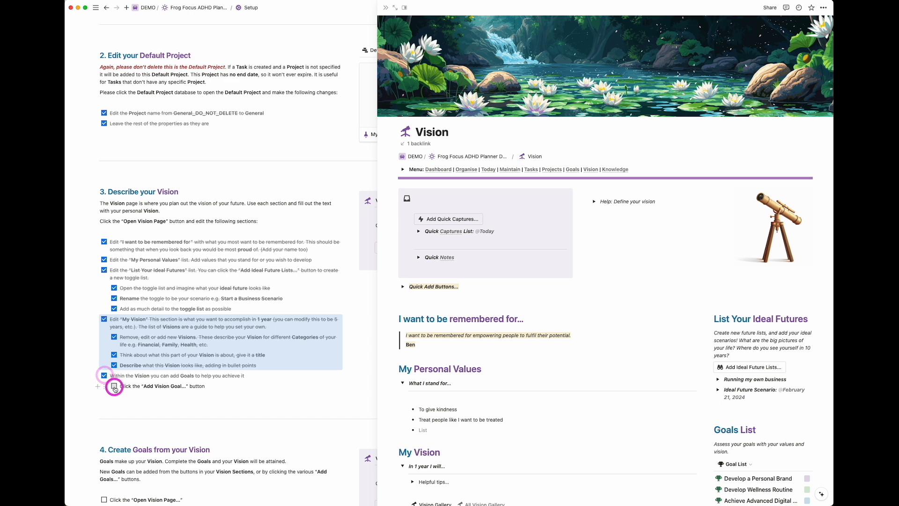
pyautogui.press('Escape')
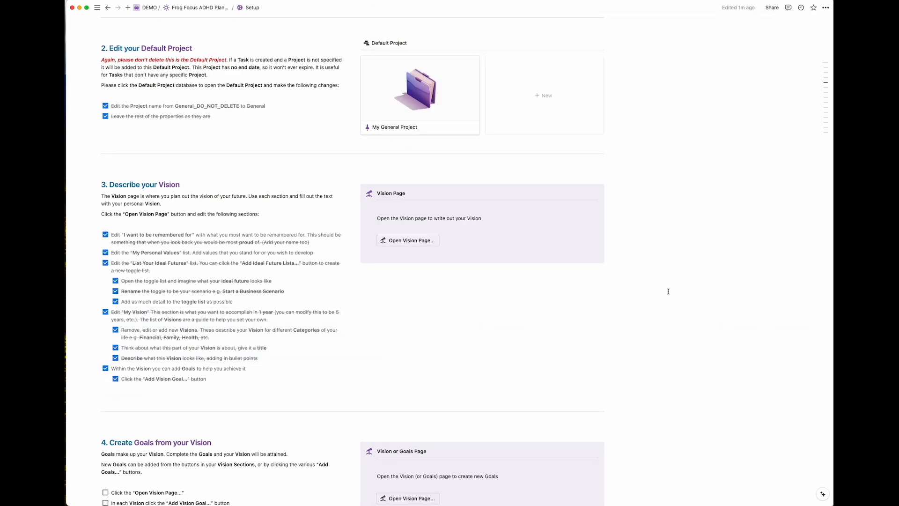
# - From setup section 4, open the Vision page, then the "Career & Business: Purpose-Driven Success" vision with its goals list expanded
pyautogui.scroll(-4, 669, 291)
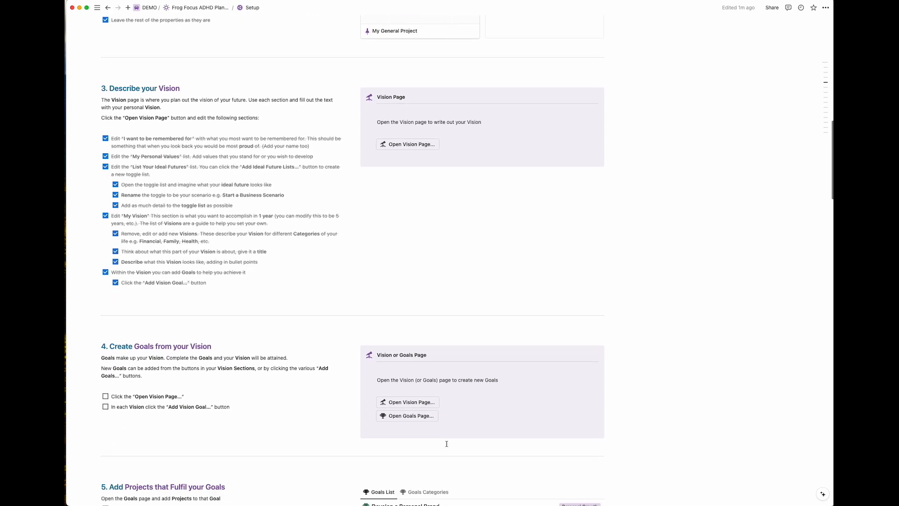
pyautogui.click(416, 403)
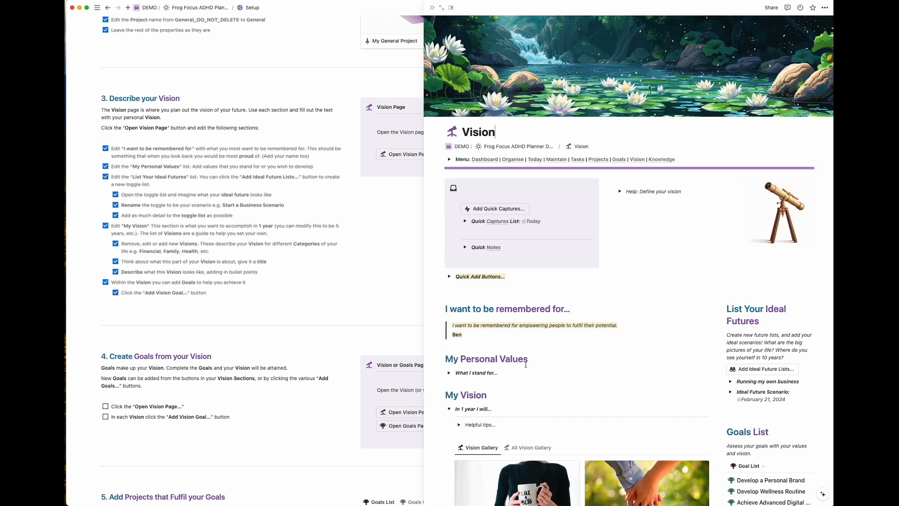
pyautogui.scroll(-2, 526, 365)
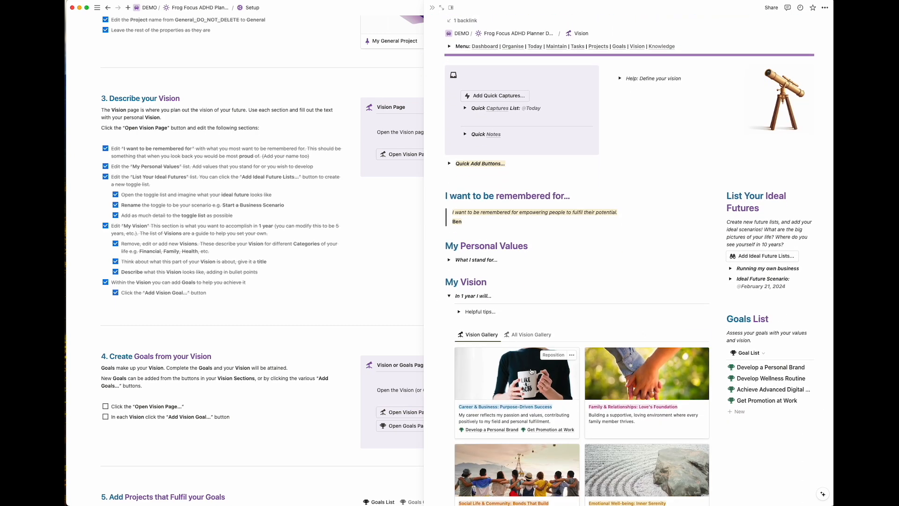
pyautogui.click(505, 381)
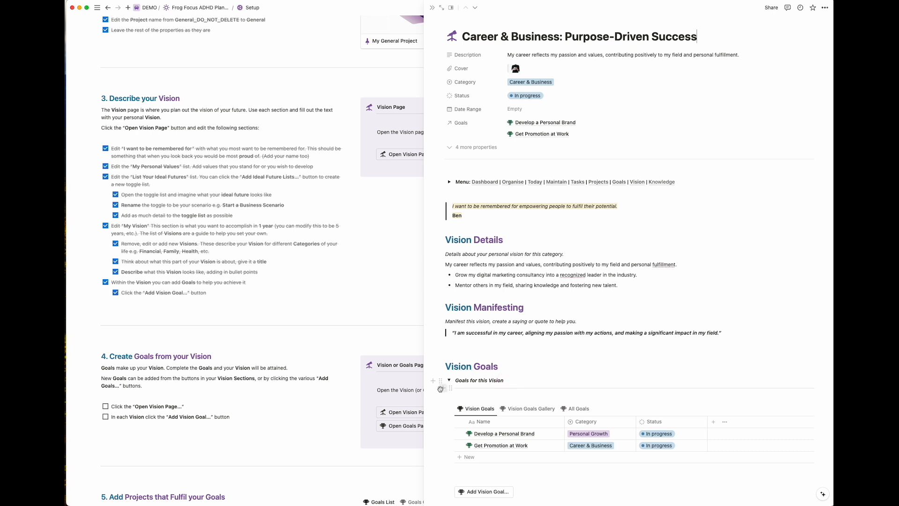
pyautogui.click(449, 380)
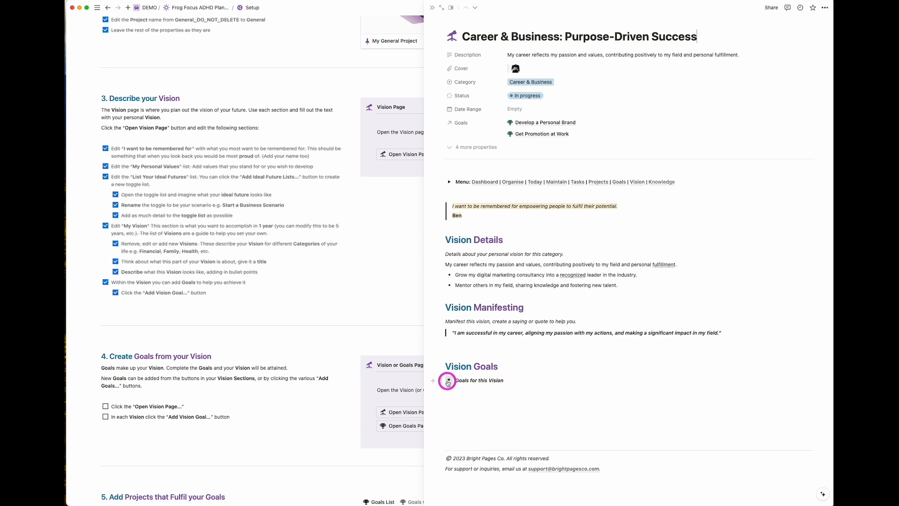
pyautogui.click(448, 381)
pyautogui.scroll(-2, 455, 379)
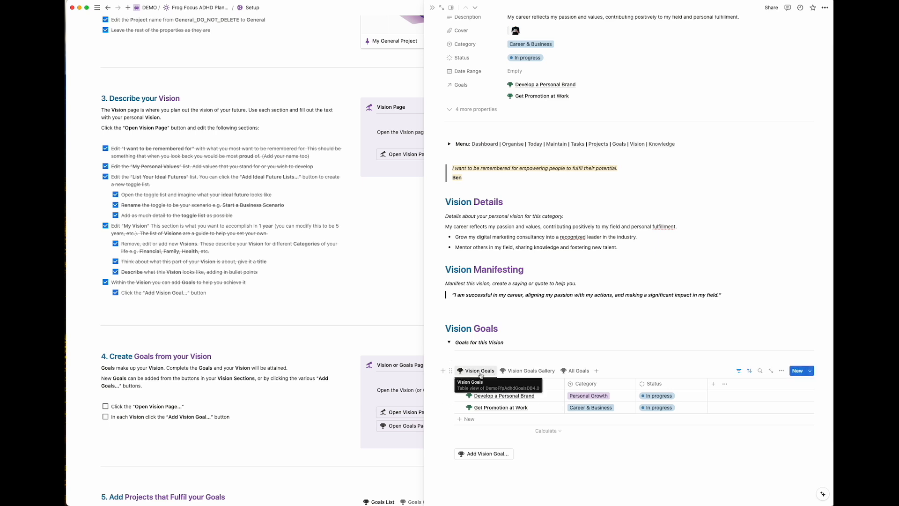
# - Add a new vision goal to the Career & Business vision and title it "Create an Etsy Business"
pyautogui.click(486, 454)
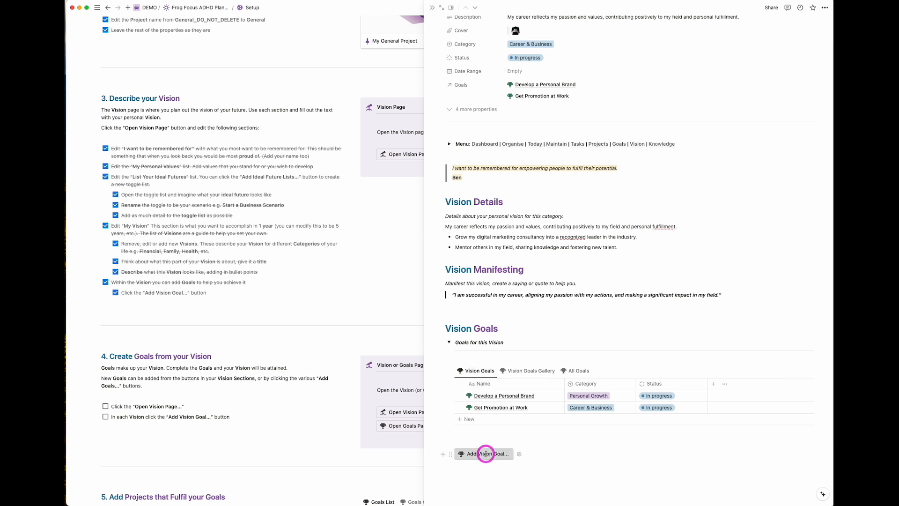
pyautogui.doubleClick(469, 41)
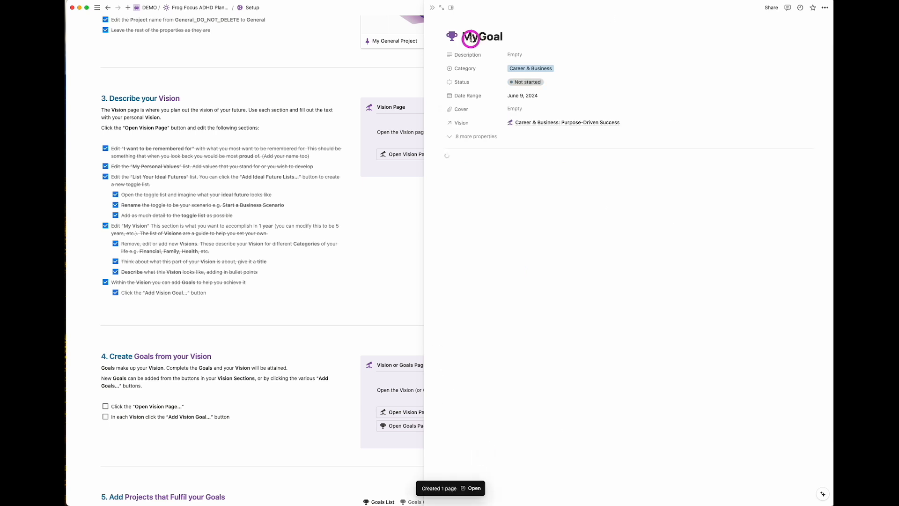
pyautogui.write('Cre')
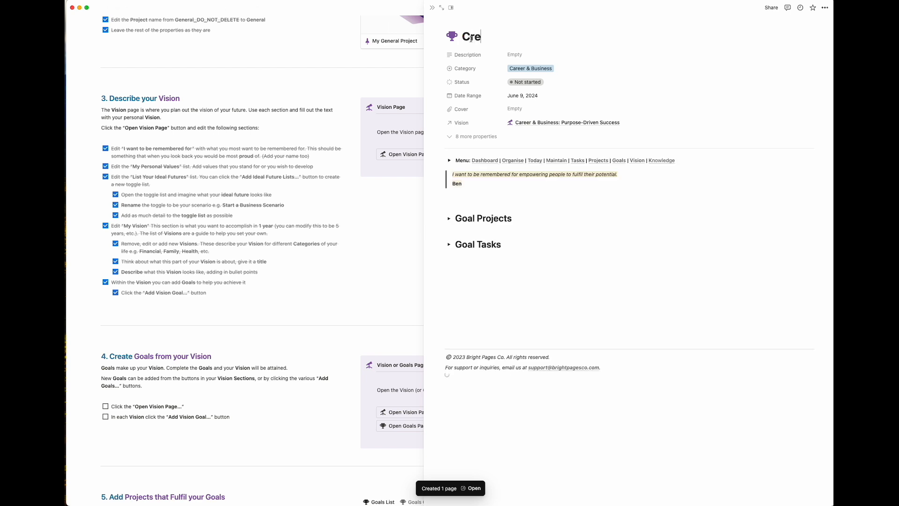
pyautogui.write('ate an Ets')
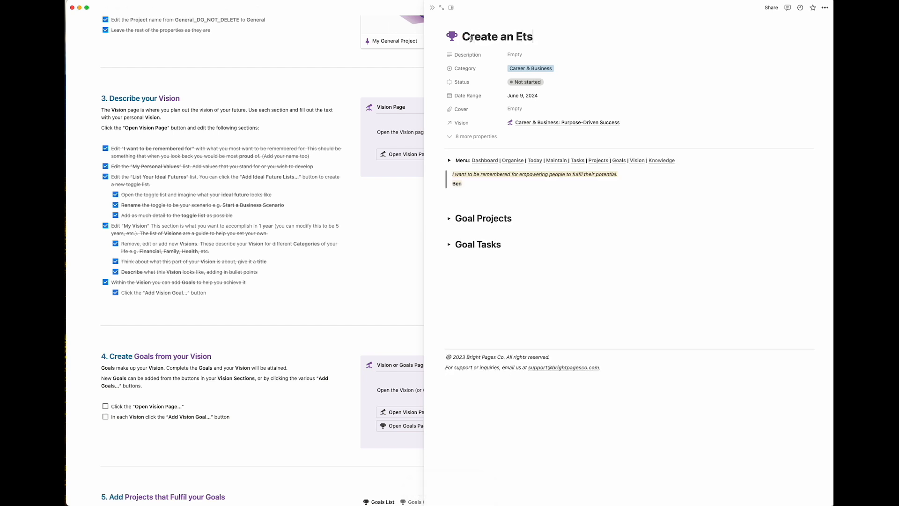
pyautogui.write('y Business')
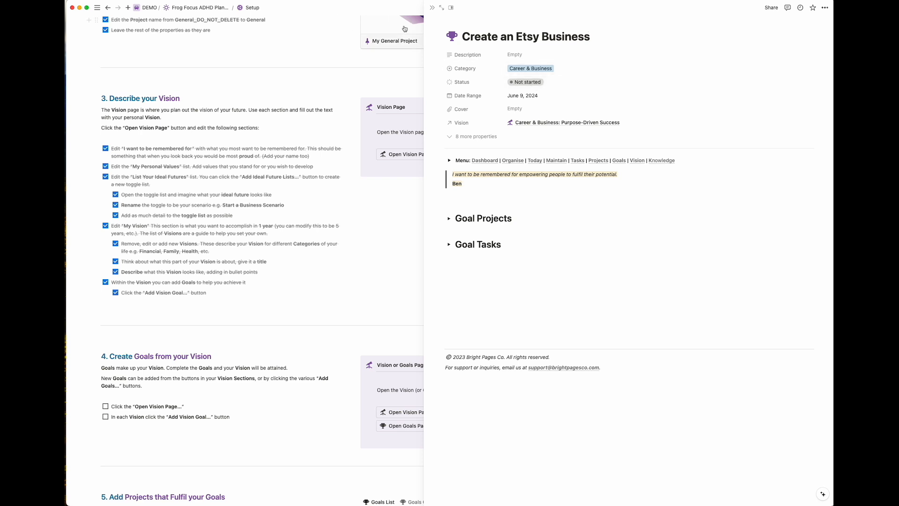
# - Return to the Career & Business vision and switch its goals table to the All Goals view
pyautogui.click(108, 7)
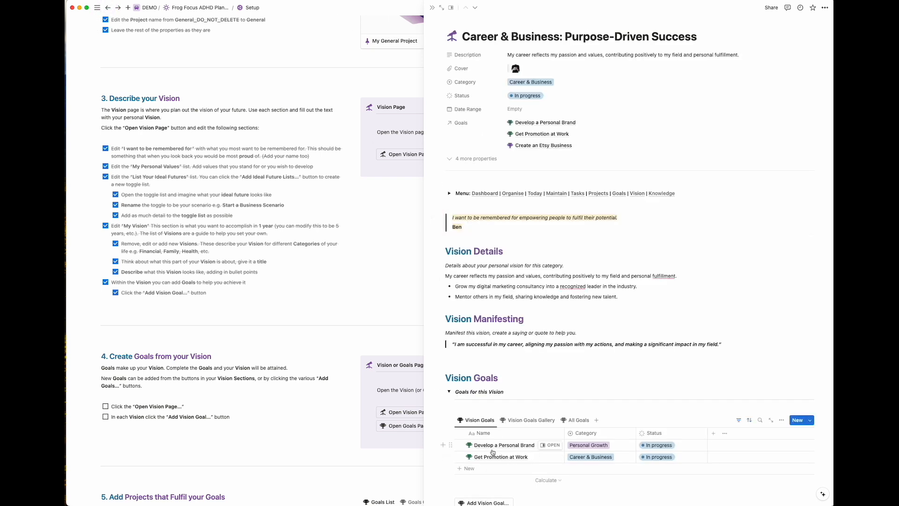
pyautogui.scroll(-1, 487, 447)
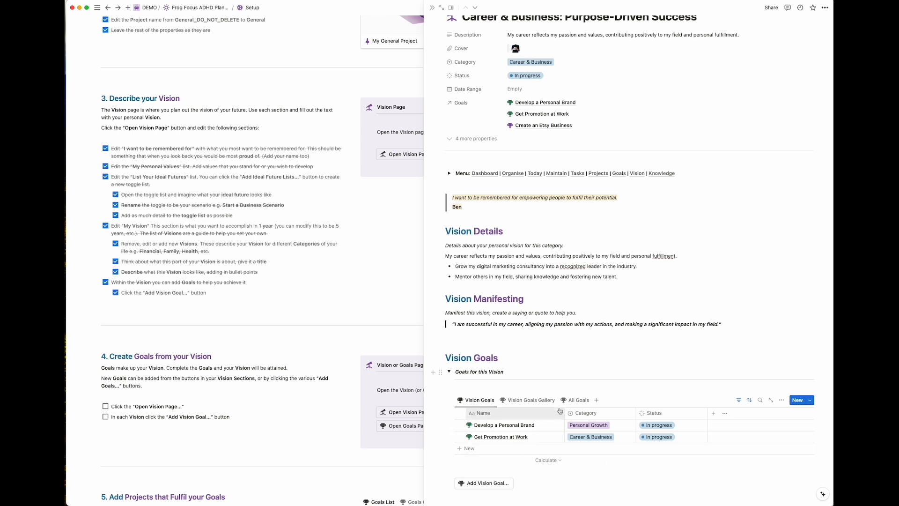
pyautogui.click(578, 400)
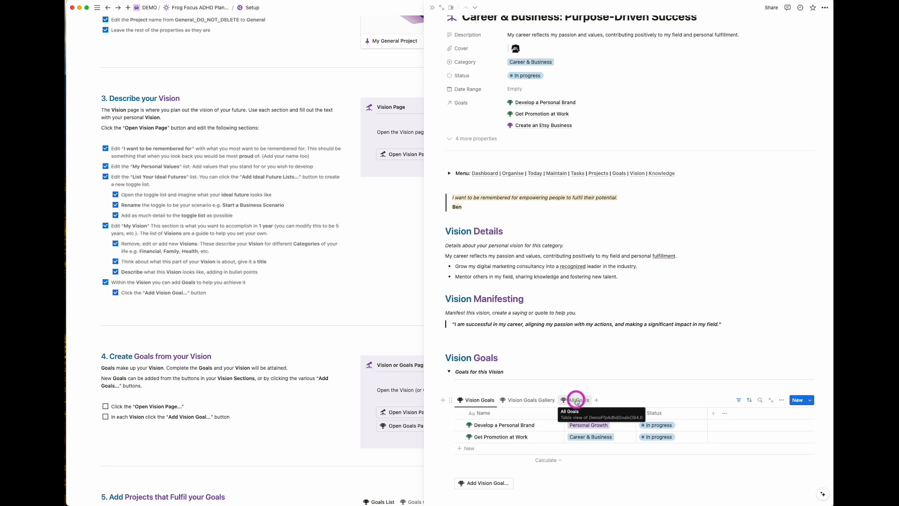
# - Open the "Create an Etsy Business" goal from the All Goals table and set its status to In progress
pyautogui.scroll(-2, 559, 424)
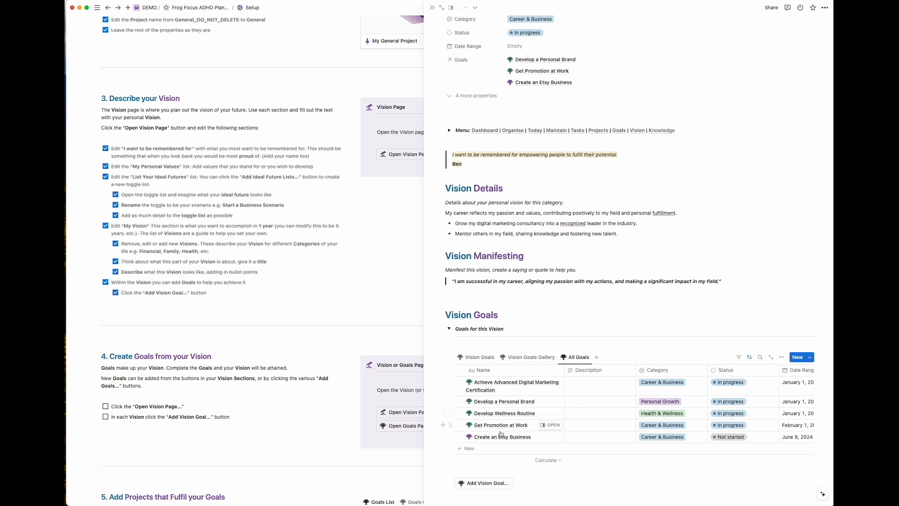
pyautogui.click(551, 437)
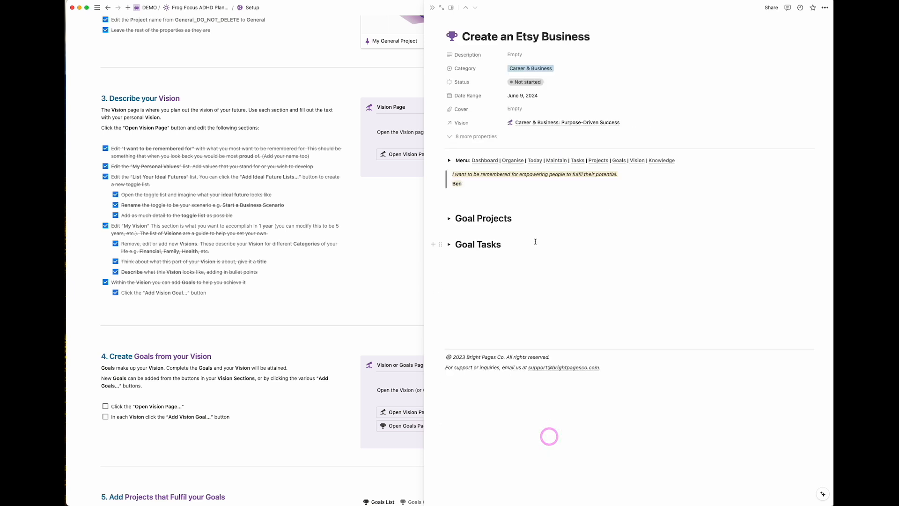
pyautogui.click(523, 84)
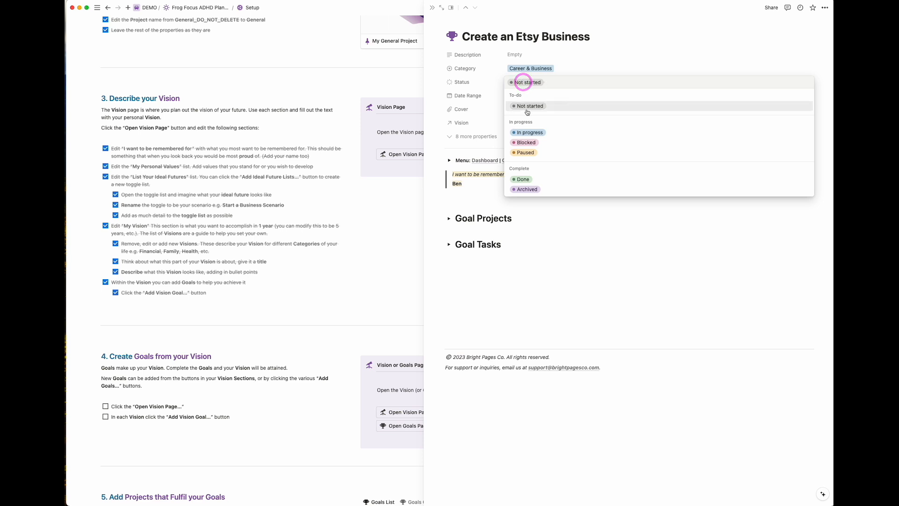
pyautogui.click(528, 133)
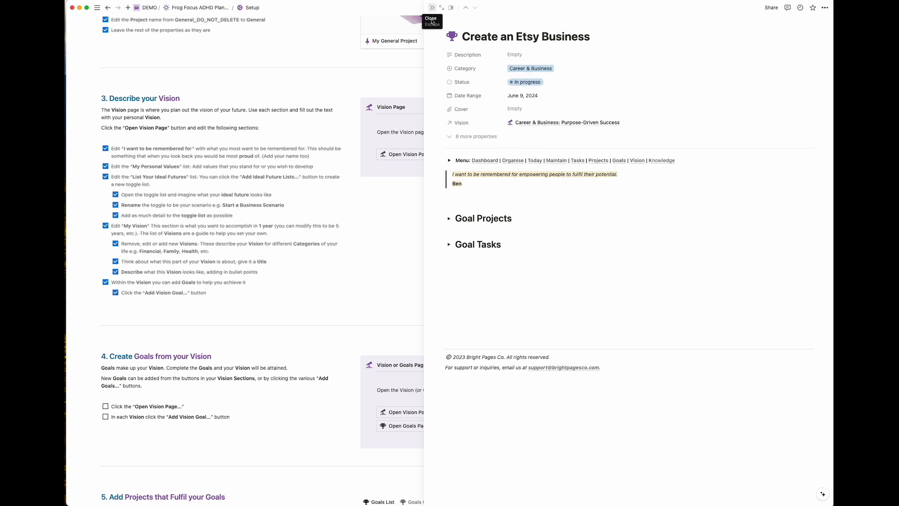
# - Return to the Career & Business vision, switch its goals table to the Vision Goals view, and close the page
pyautogui.click(107, 8)
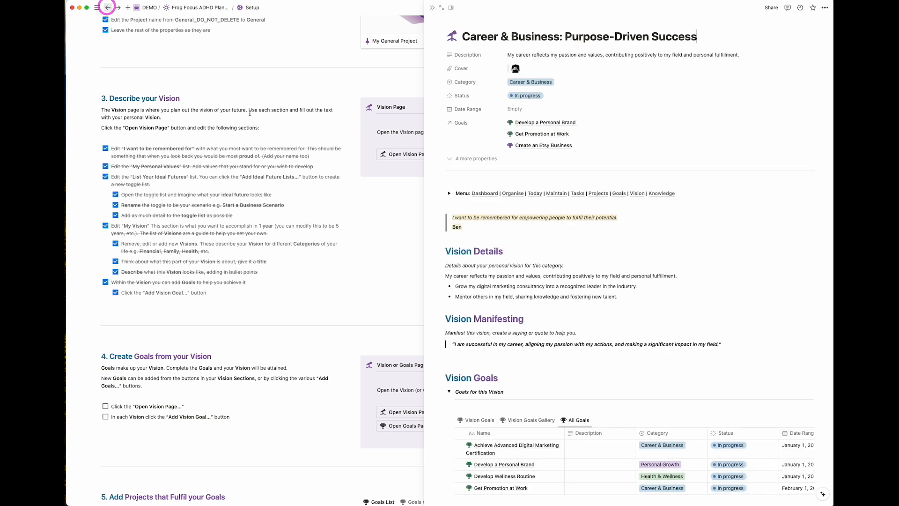
pyautogui.click(478, 419)
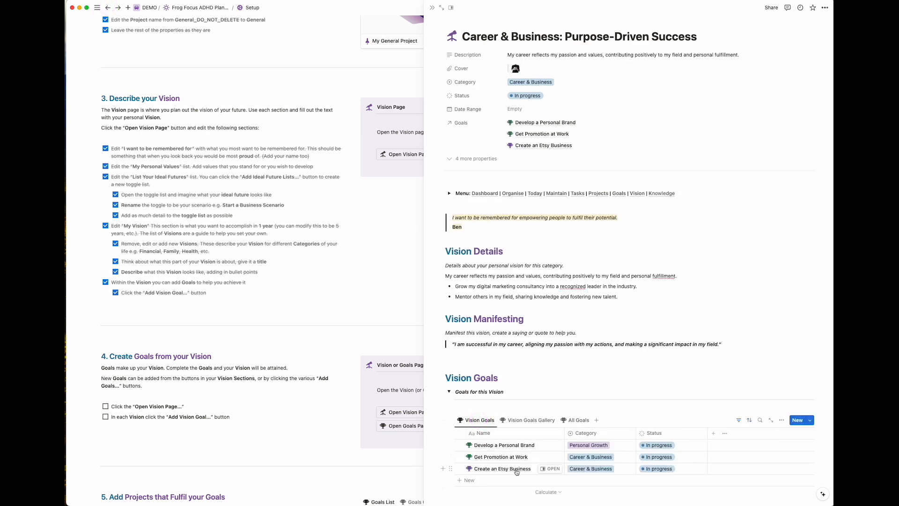
pyautogui.click(432, 8)
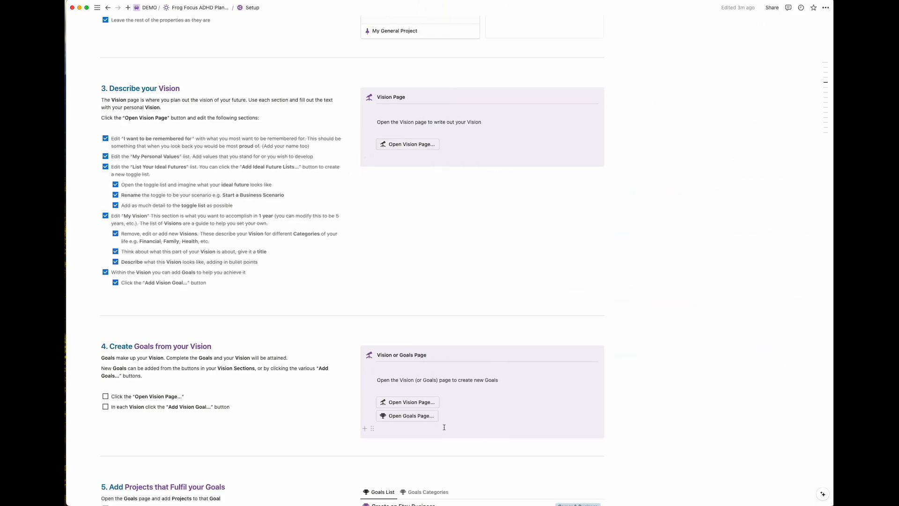
# - From the Goals page, open the "Create an Etsy Business" goal and upload ffp-sticker-lillypad-001-agent-0-low.jpg as its Cover image
pyautogui.click(414, 417)
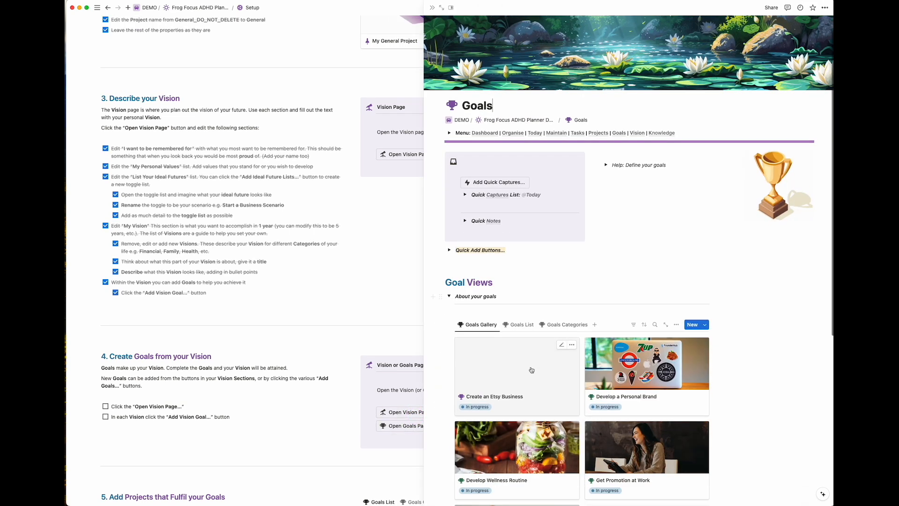
pyautogui.scroll(-1, 532, 370)
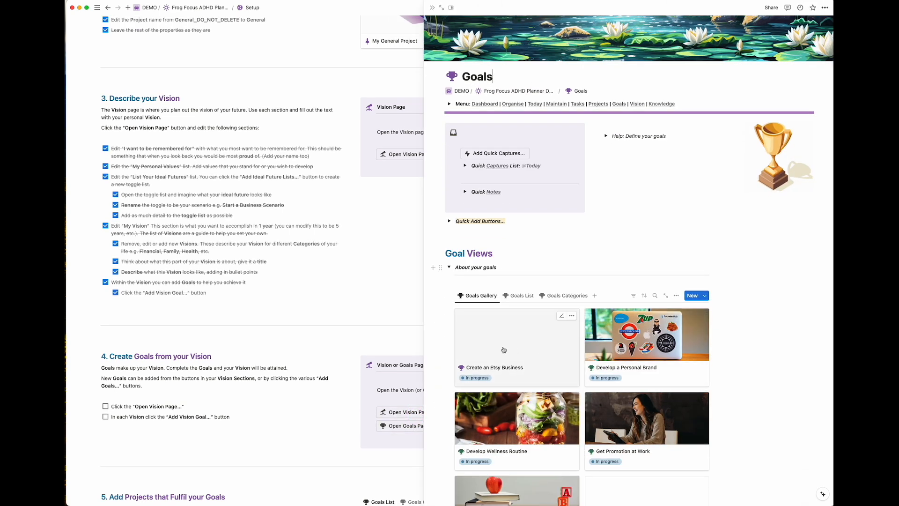
pyautogui.click(527, 337)
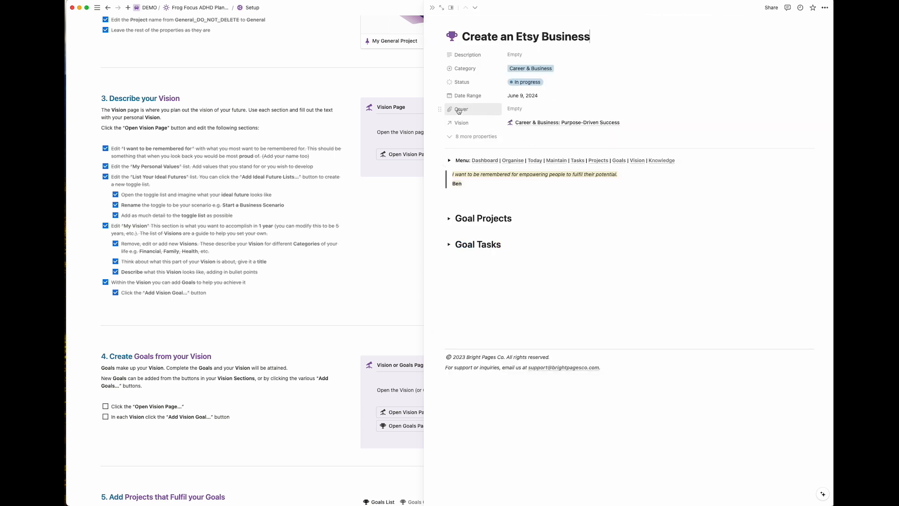
pyautogui.click(521, 111)
pyautogui.click(674, 140)
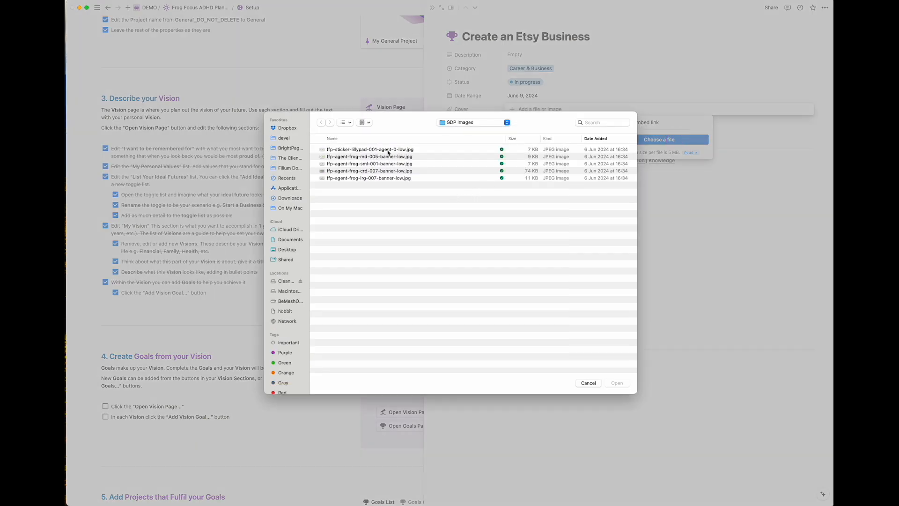
pyautogui.click(388, 150)
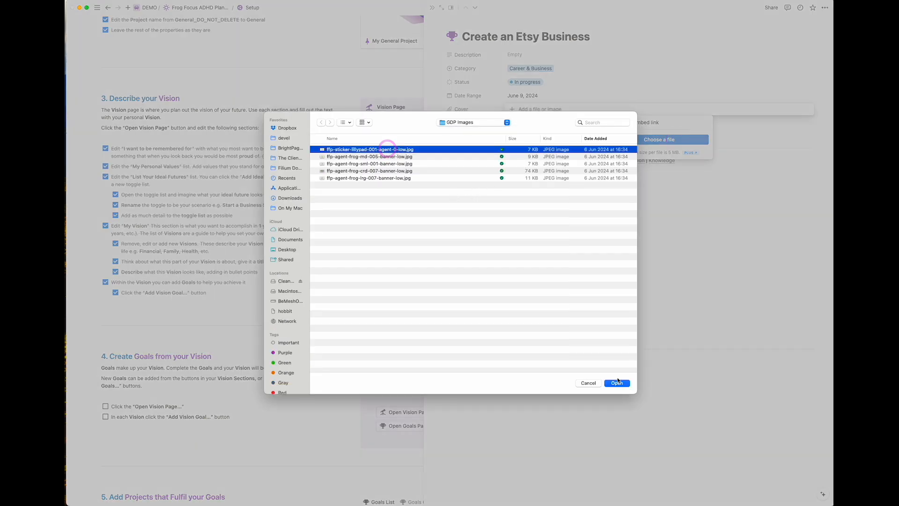
pyautogui.click(618, 385)
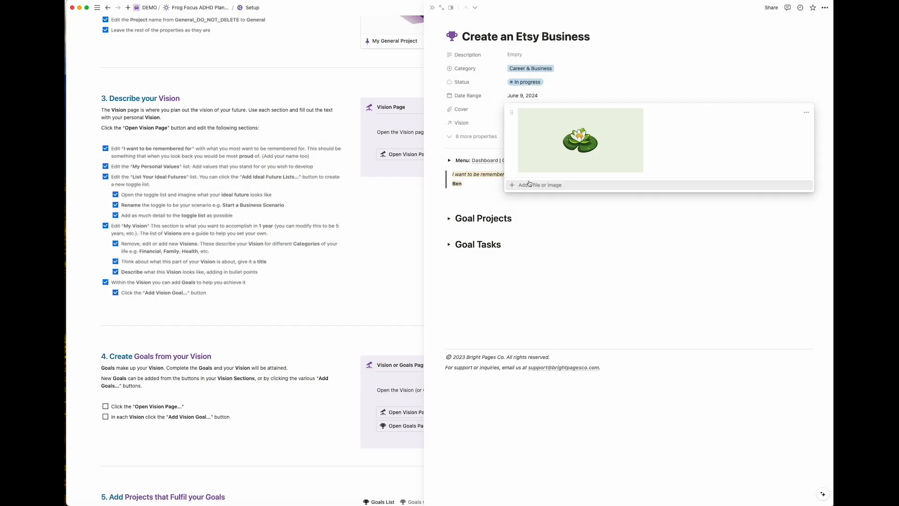
pyautogui.click(567, 288)
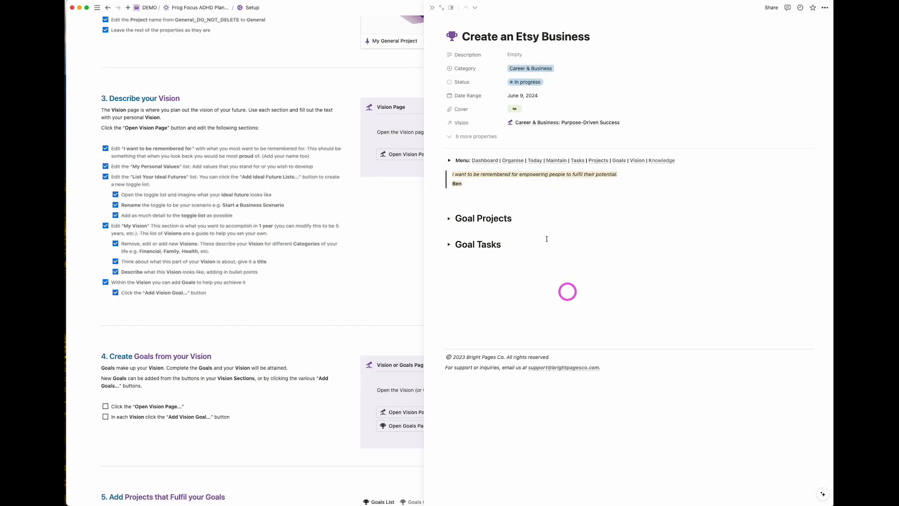
# - Close the goal, then reopen the Goals page and review the cover images in the Goals Gallery
pyautogui.click(433, 9)
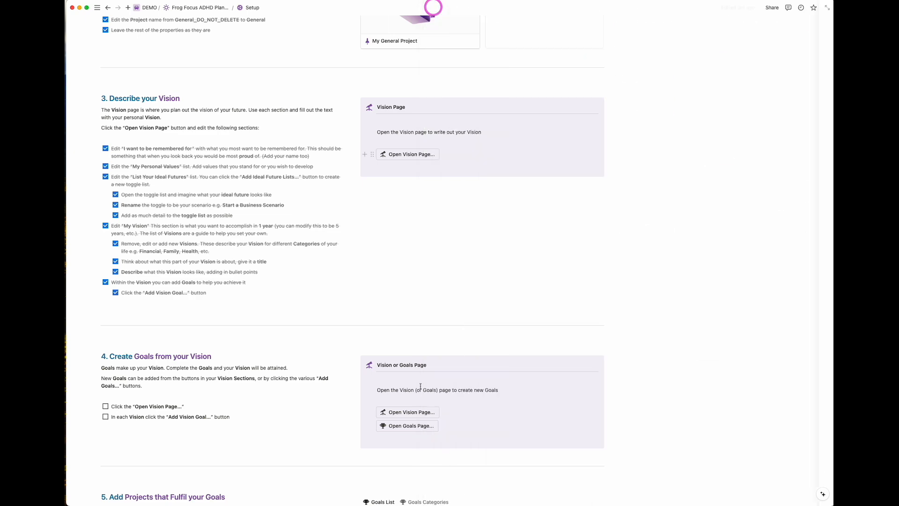
pyautogui.click(415, 419)
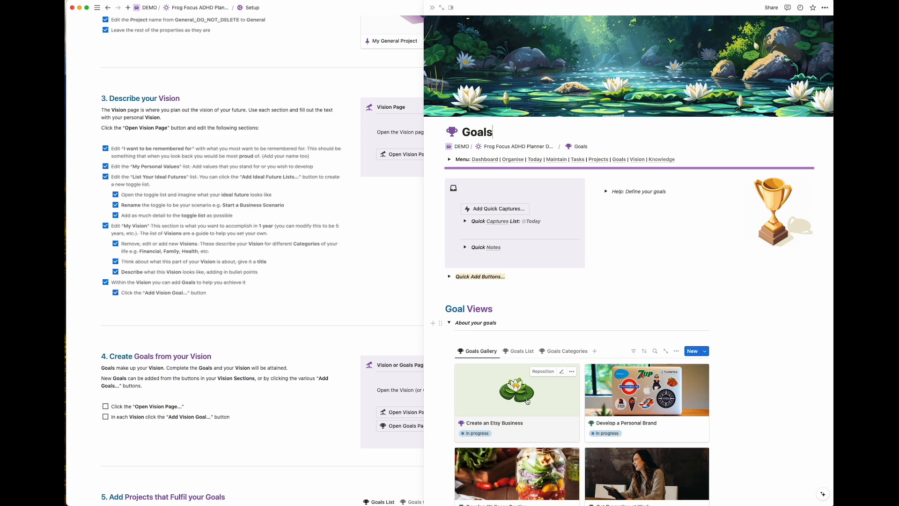
pyautogui.scroll(-5, 527, 401)
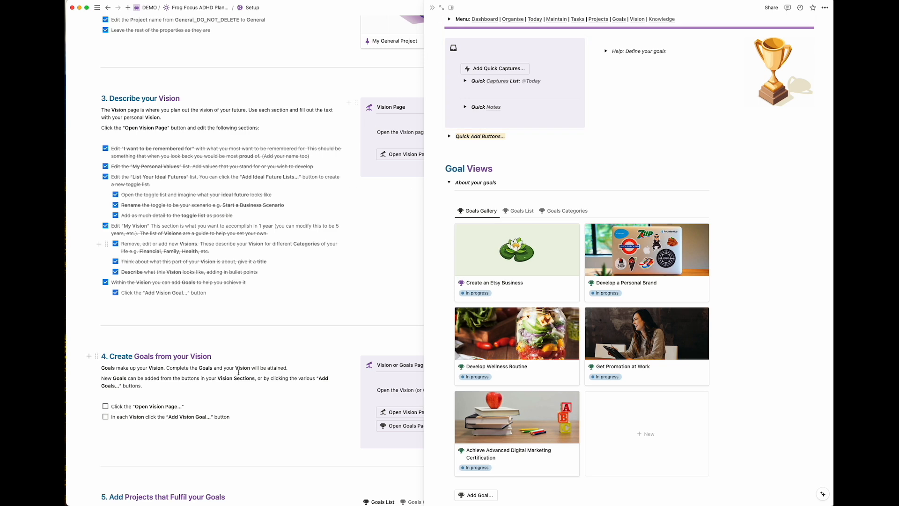
# - Check off both items in setup section 4, "Create Goals from your Vision", and close the Goals page
pyautogui.click(106, 406)
pyautogui.click(106, 416)
pyautogui.scroll(-5, 190, 436)
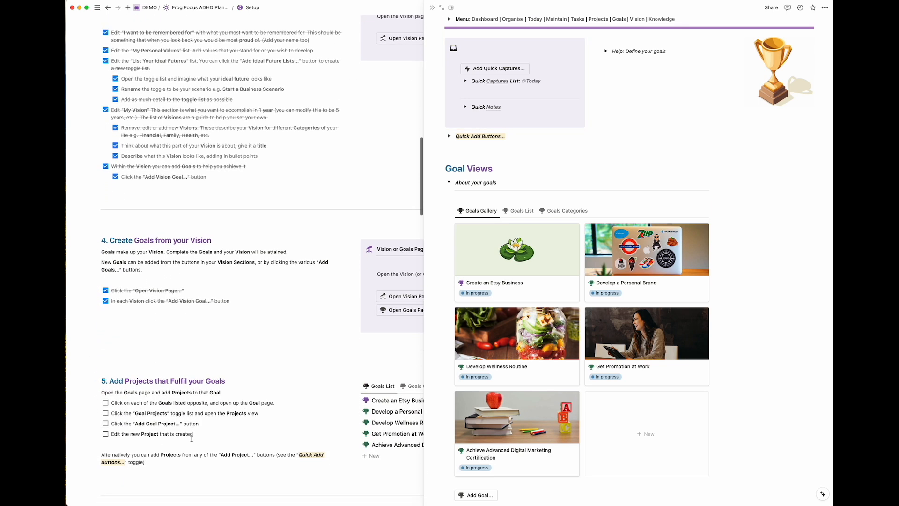
pyautogui.click(431, 7)
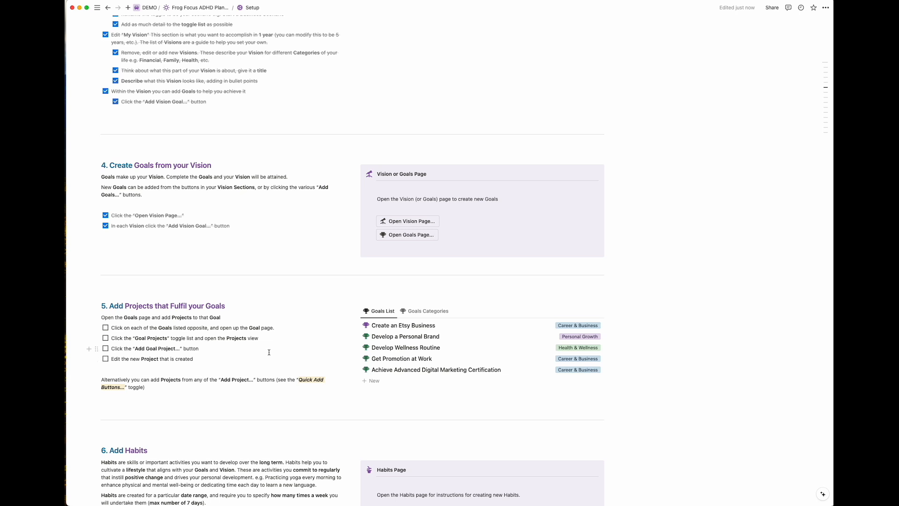
# - From the goals list in setup section 5, open "Create an Etsy Business" and add a new goal project under Goal Projects
pyautogui.moveTo(110, 380); pyautogui.dragTo(297, 389)
pyautogui.click(283, 397)
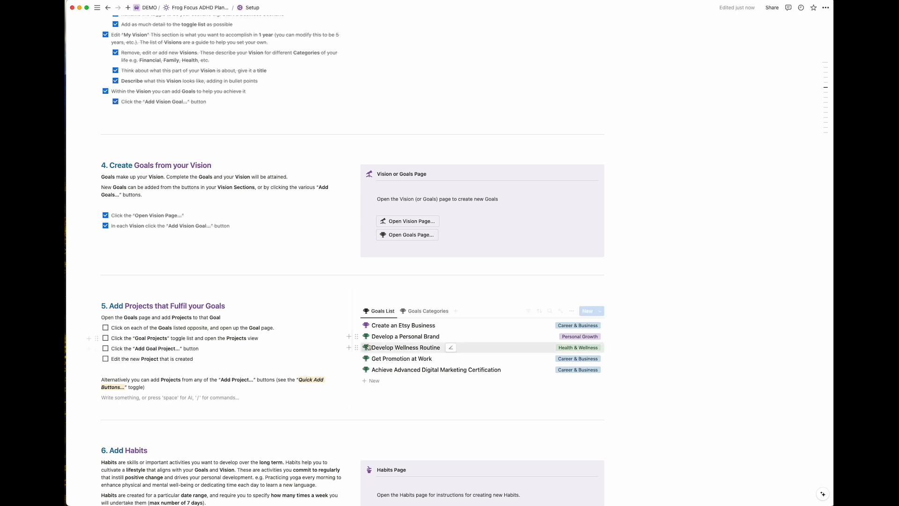
pyautogui.click(414, 325)
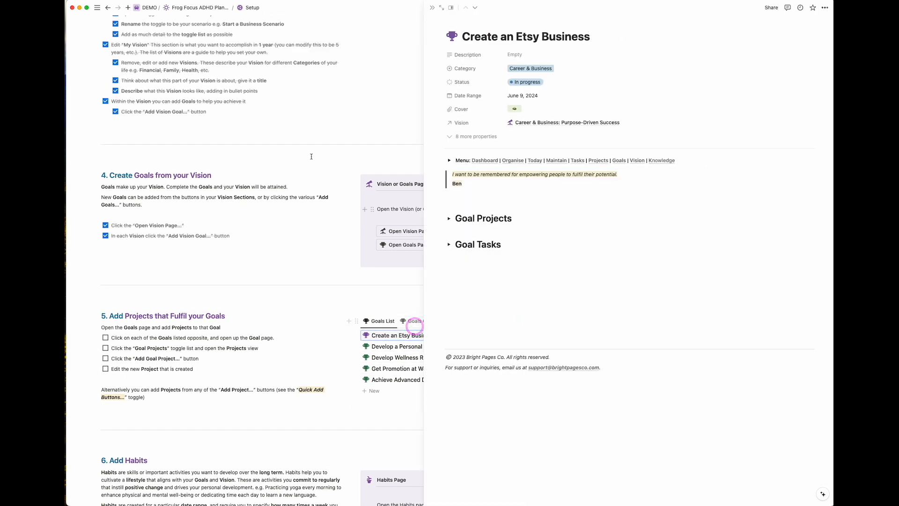
pyautogui.click(448, 218)
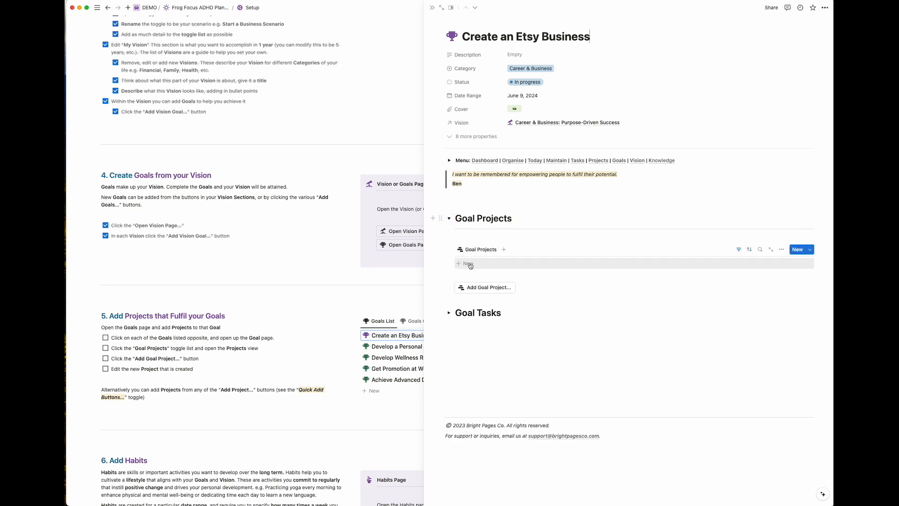
pyautogui.click(484, 290)
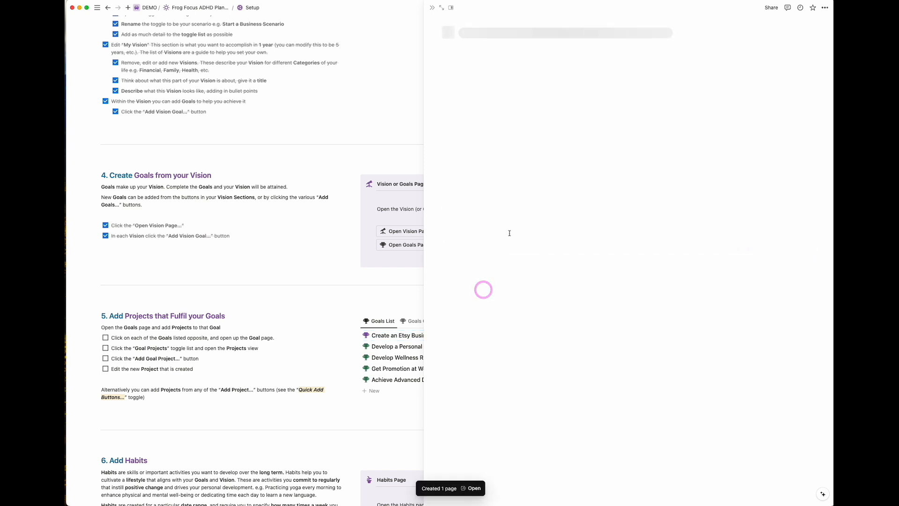
# - Title the new project "Create ADHD Notion Template"
pyautogui.doubleClick(486, 35)
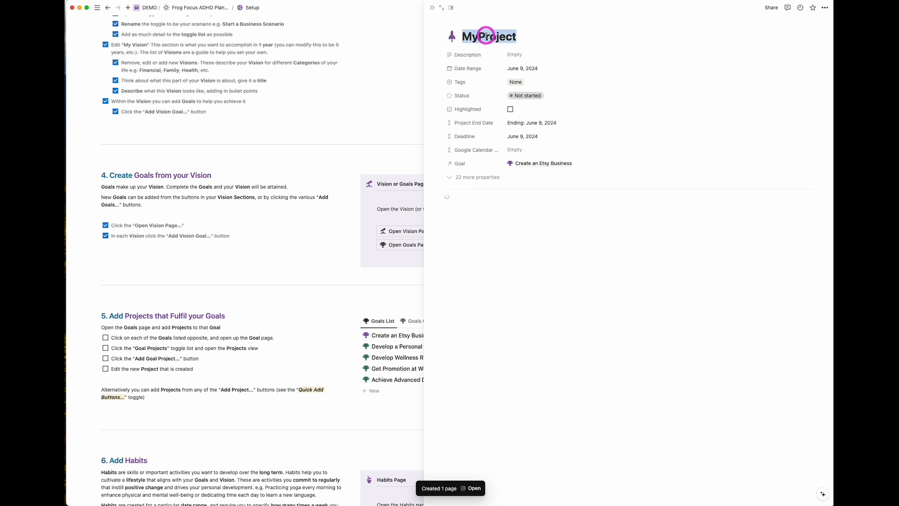
pyautogui.write('Caretage')
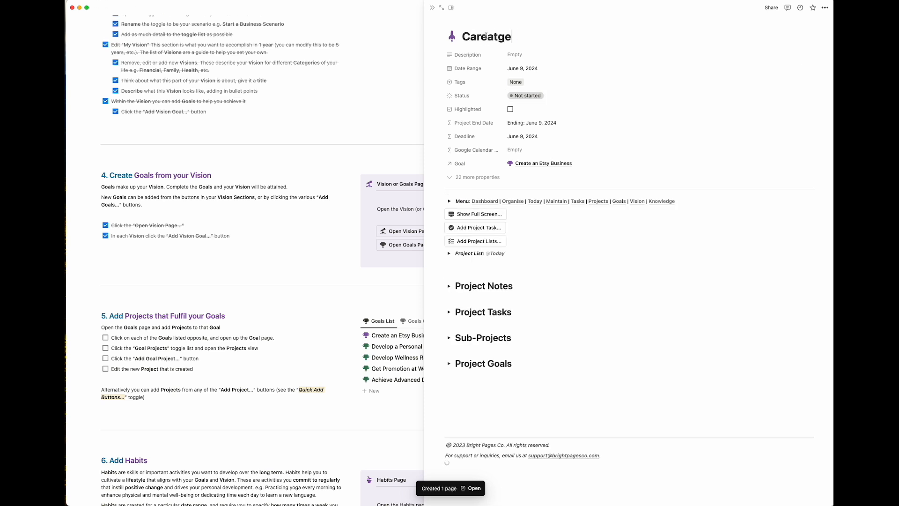
pyautogui.press('BackSpace')
pyautogui.press('BackSpace')
pyautogui.press('BackSpace')
pyautogui.press('BackSpace')
pyautogui.write('er')
pyautogui.press('BackSpace')
pyautogui.press('BackSpace')
pyautogui.press('BackSpace')
pyautogui.press('BackSpace')
pyautogui.press('BackSpace')
pyautogui.press('BackSpace')
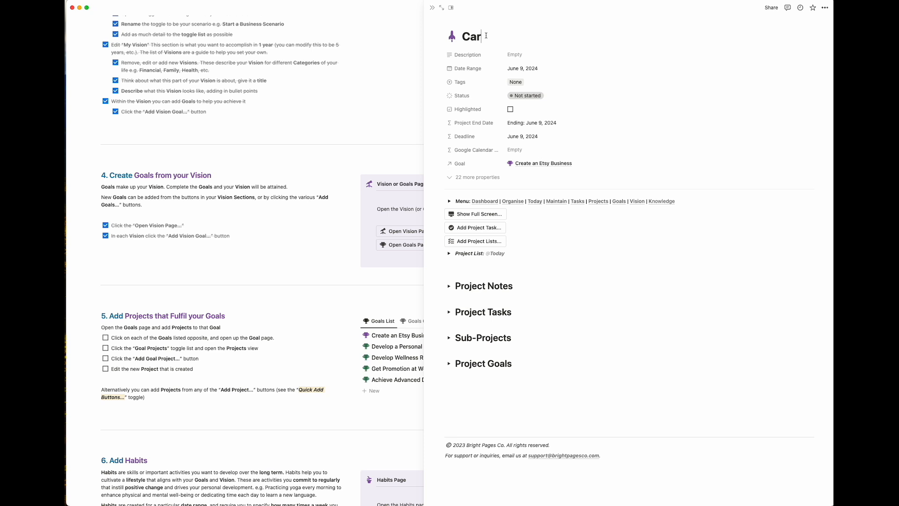
pyautogui.write('r')
pyautogui.press('BackSpace')
pyautogui.write('Create ADHD Notion Te')
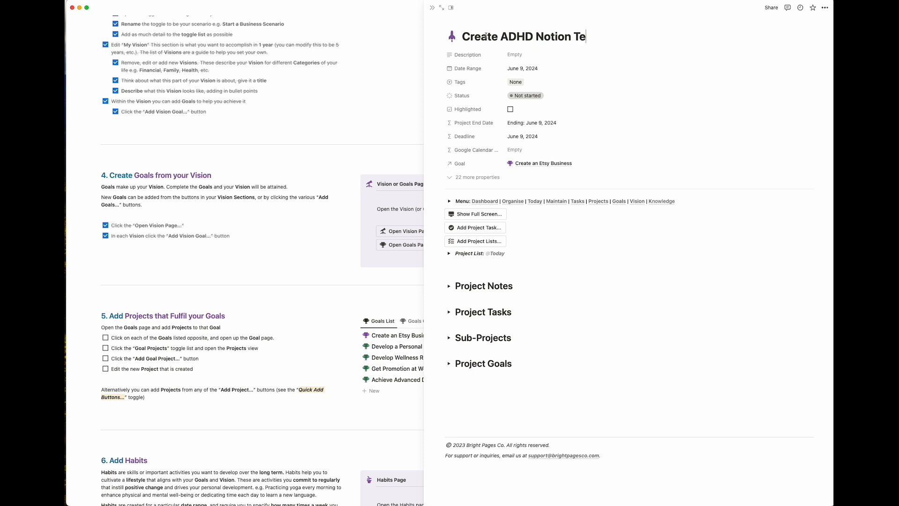
pyautogui.write('mplate')
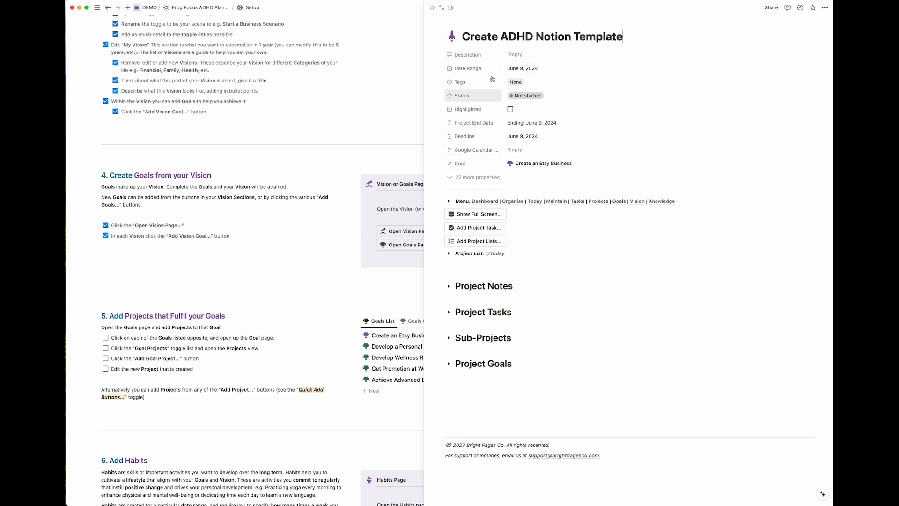
# - Add an end date to the project's Date Range so it runs from June 9 to June 22, 2024
pyautogui.click(524, 69)
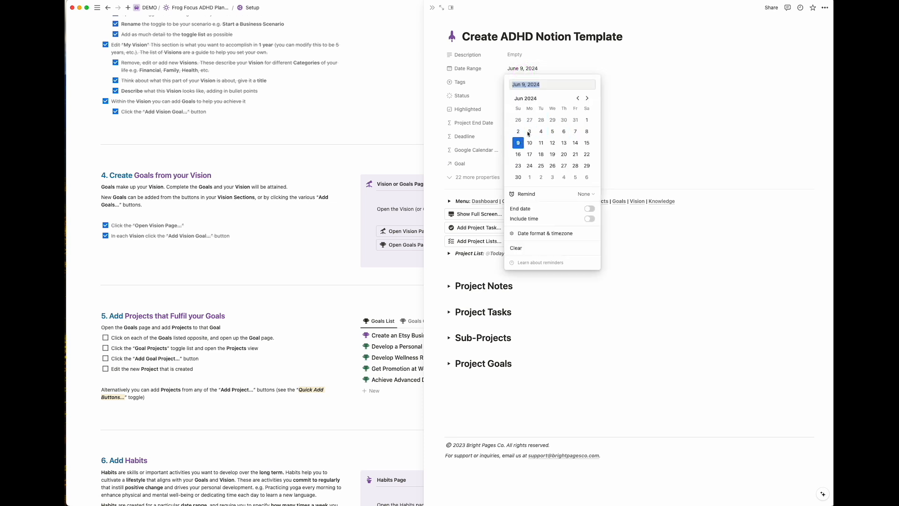
pyautogui.click(589, 209)
pyautogui.click(588, 156)
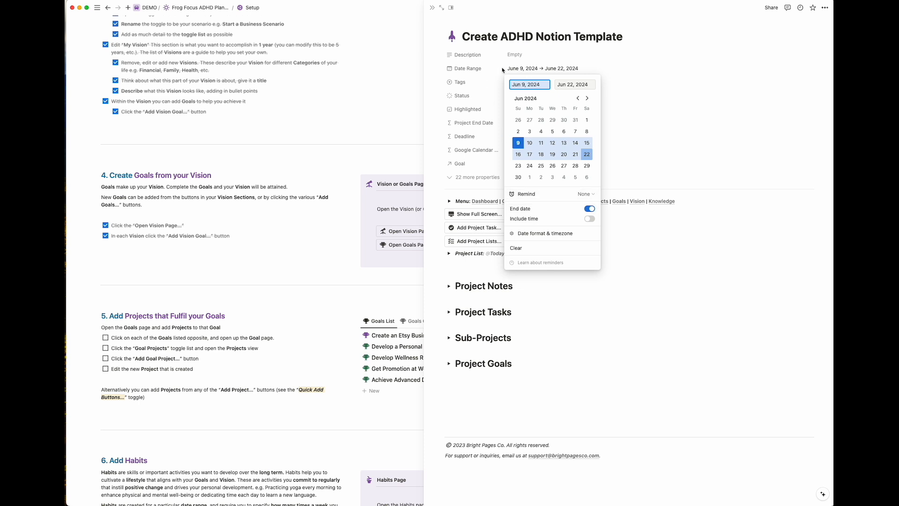
pyautogui.click(593, 68)
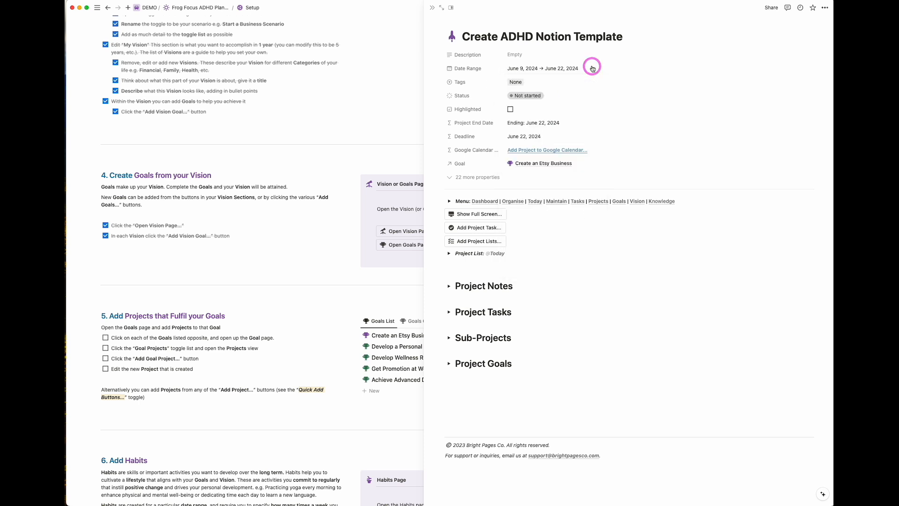
# - Tag the project as Business and set its status to In progress
pyautogui.click(519, 83)
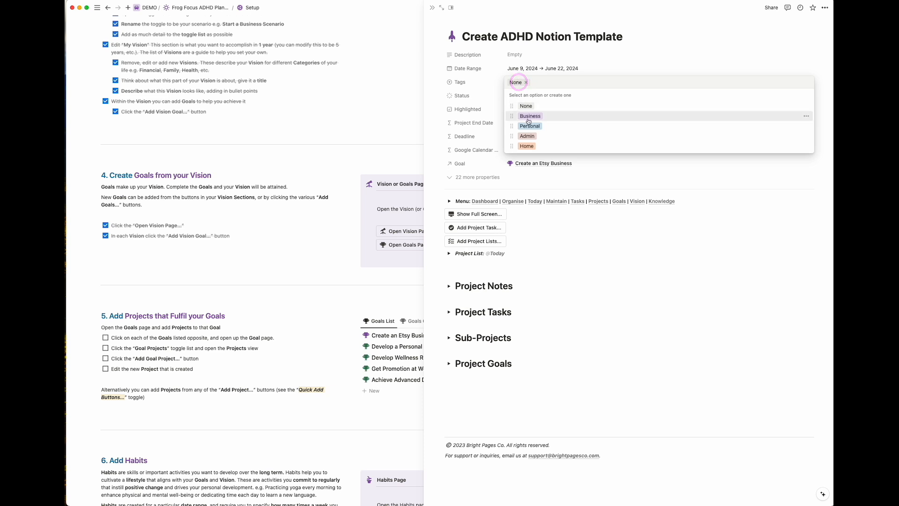
pyautogui.click(528, 115)
pyautogui.click(527, 97)
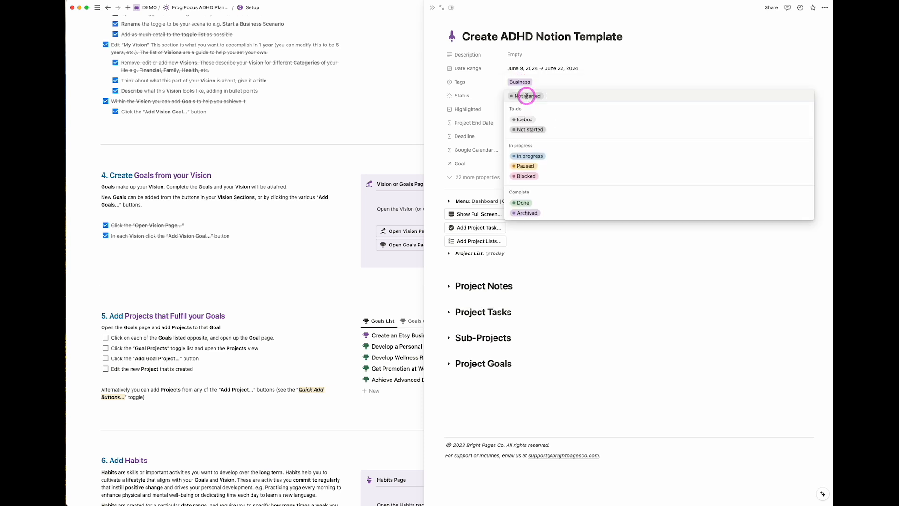
pyautogui.click(519, 157)
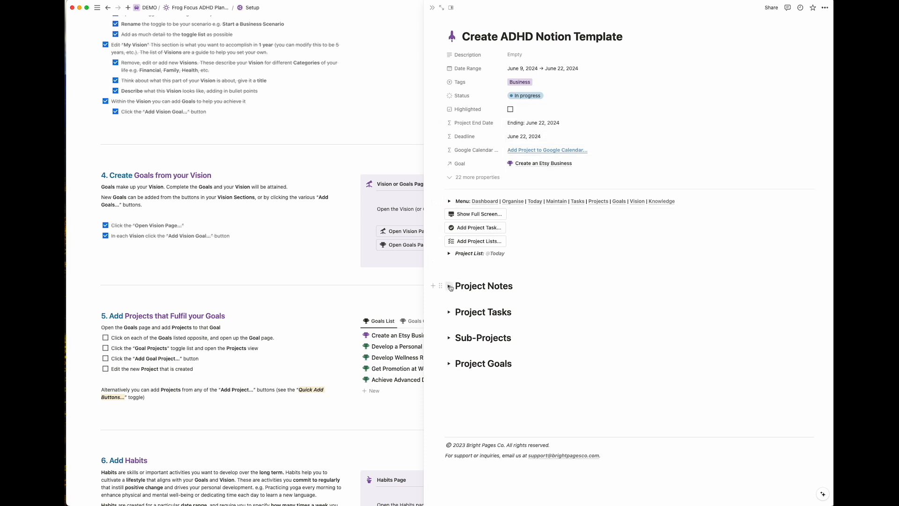
# - Expand the project's list and add a new lists note under Project Notes, returning to the project page
pyautogui.click(448, 253)
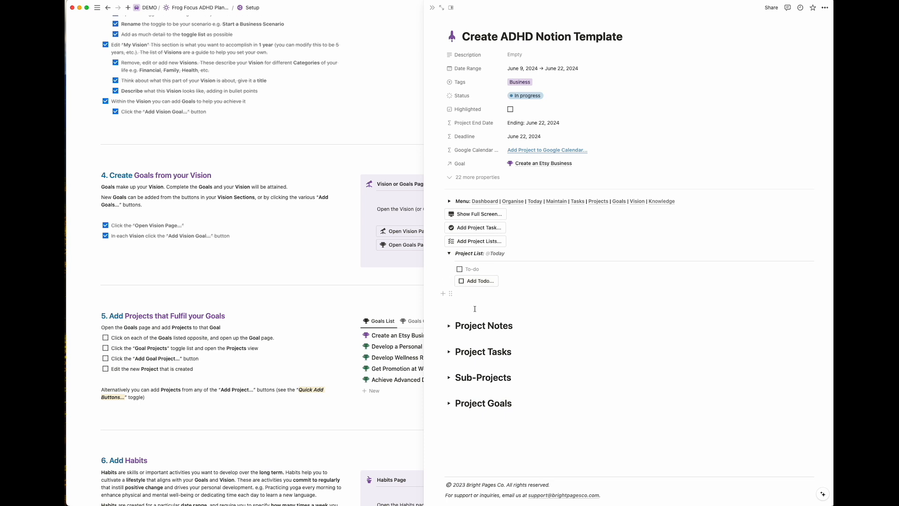
pyautogui.click(448, 327)
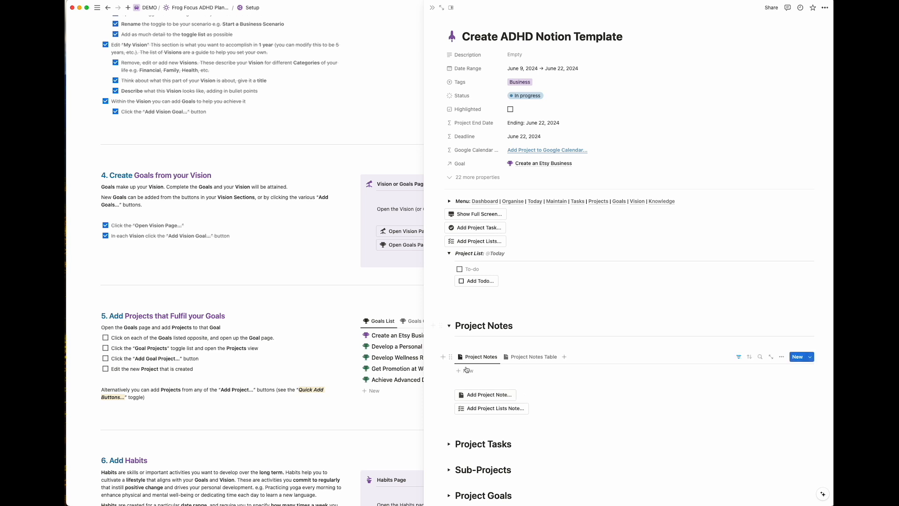
pyautogui.click(493, 409)
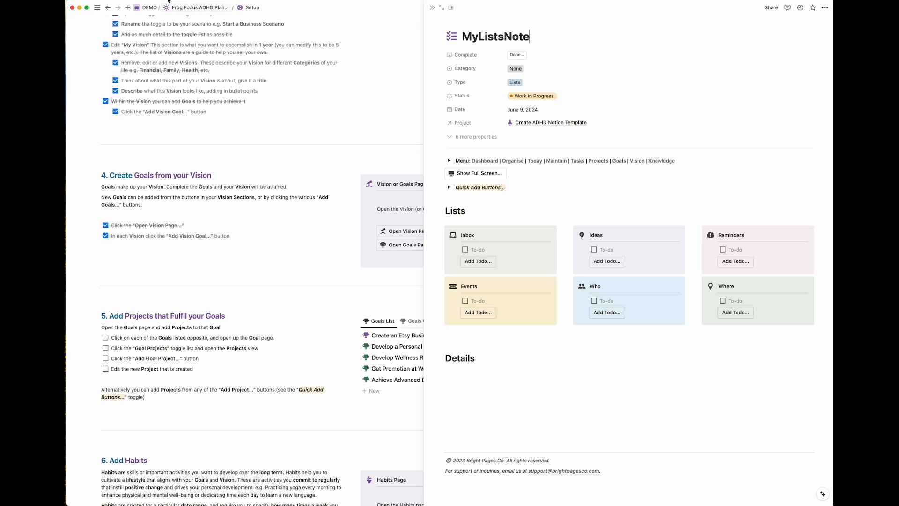
pyautogui.click(108, 8)
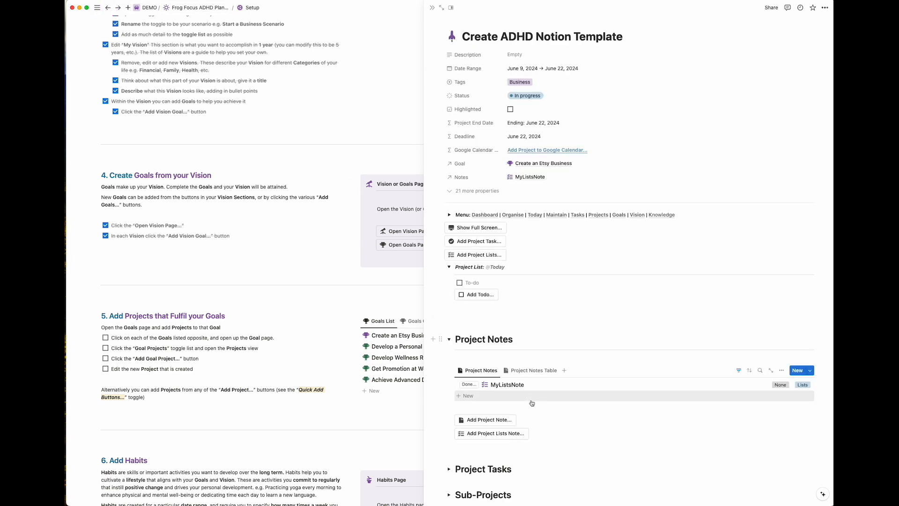
pyautogui.click(450, 340)
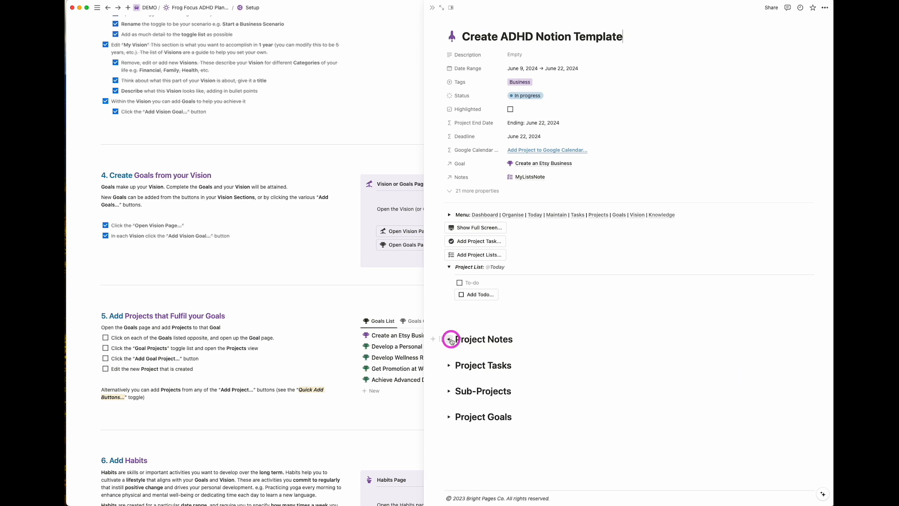
# - Look at the Project Tasks section and add a new sub-project under Sub-Projects
pyautogui.click(449, 367)
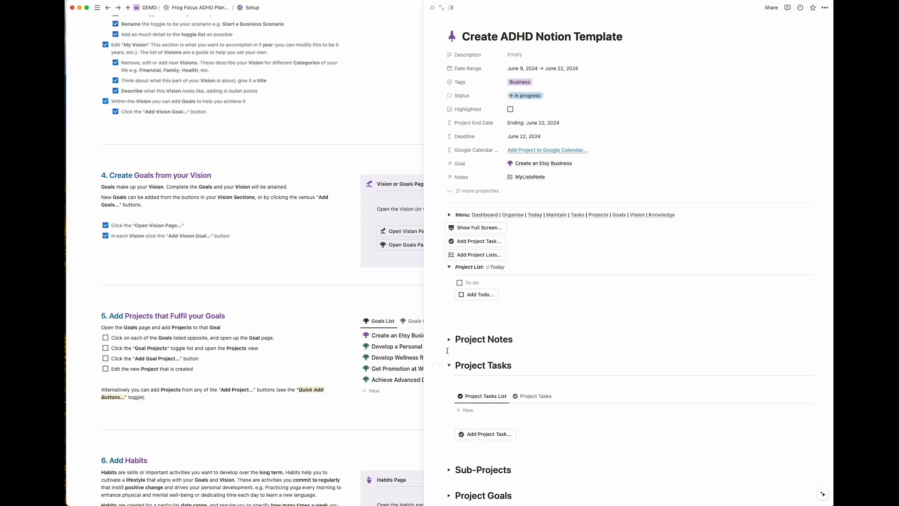
pyautogui.click(450, 368)
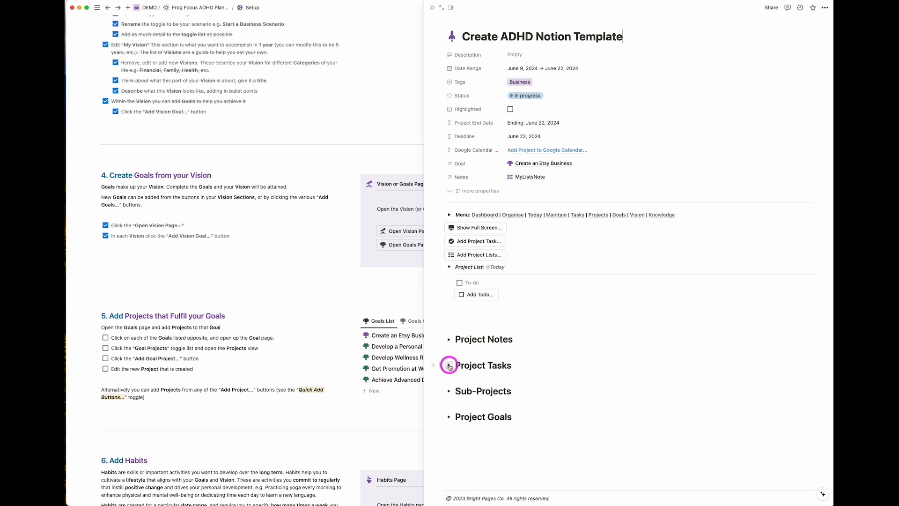
pyautogui.click(449, 391)
pyautogui.scroll(-2, 468, 413)
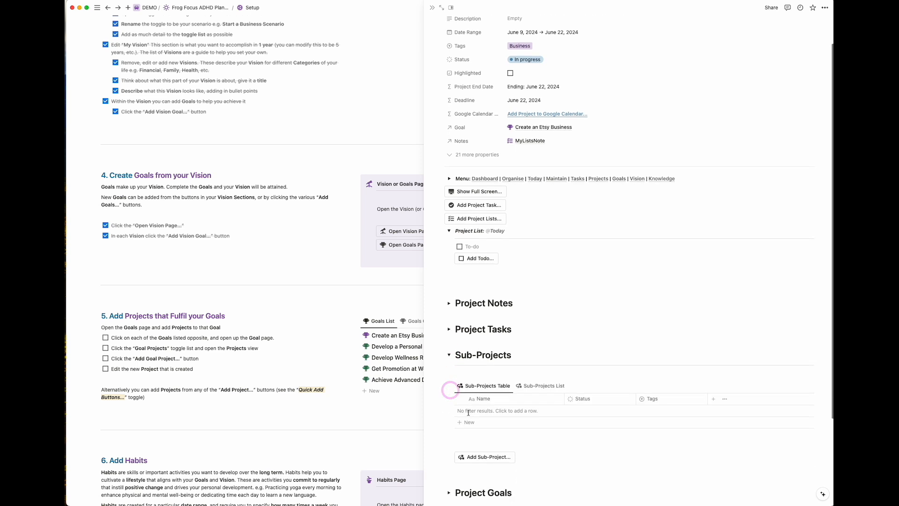
pyautogui.scroll(-2, 468, 412)
pyautogui.click(485, 420)
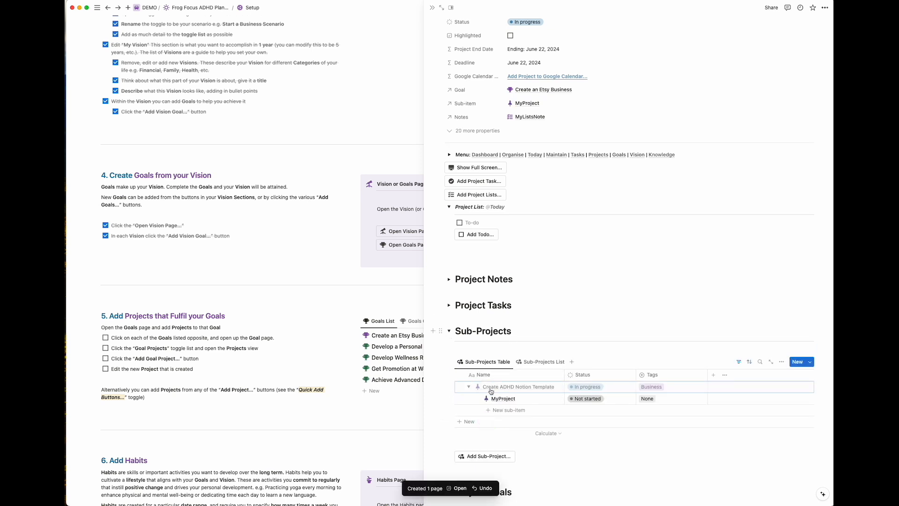
# - Rename the new sub-project as "Create Mockups" in the Sub-Projects table
pyautogui.click(510, 398)
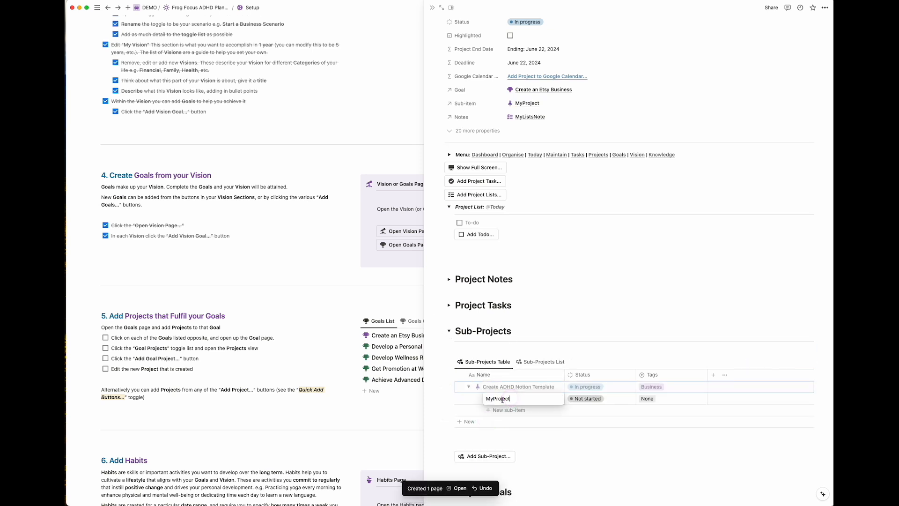
pyautogui.doubleClick(500, 398)
pyautogui.write('Crfeate')
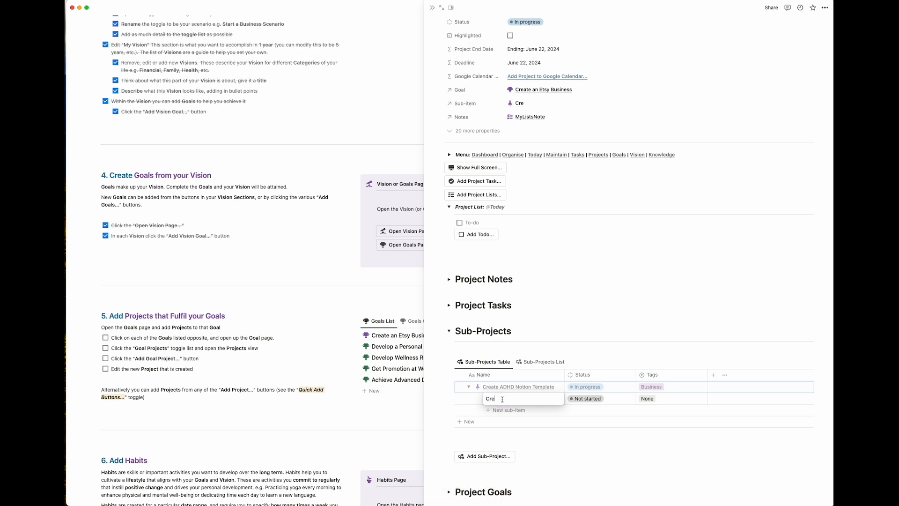
pyautogui.write(' Mockups')
pyautogui.click(609, 398)
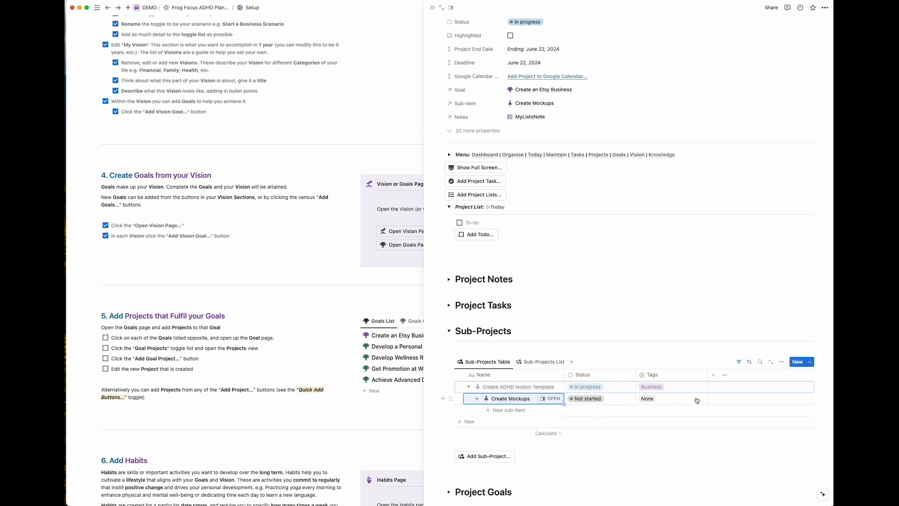
# - Open the Create Mockups sub-project and set its Date Range from June 19 to June 22, 2024
pyautogui.click(546, 398)
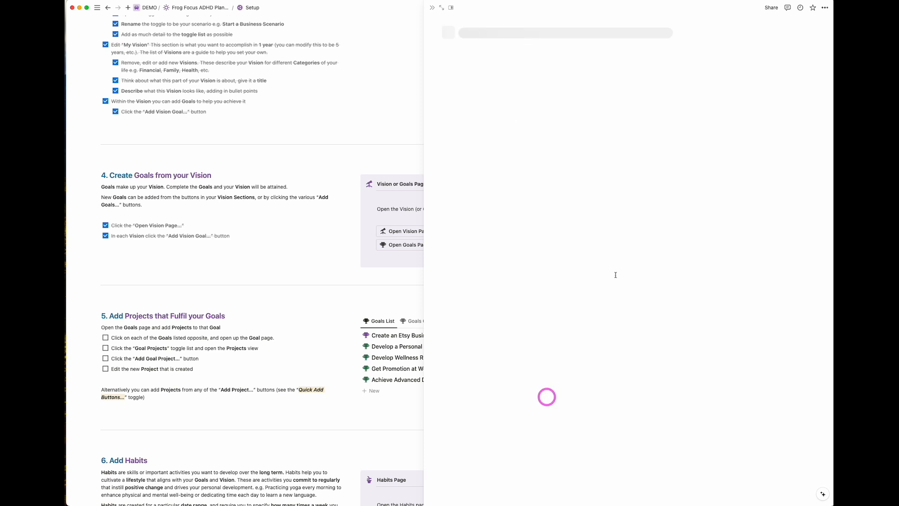
pyautogui.click(529, 69)
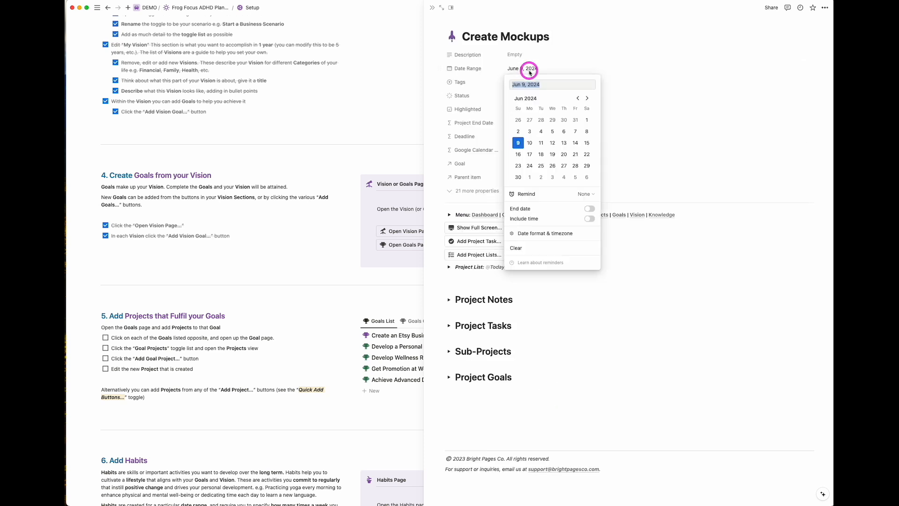
pyautogui.click(563, 154)
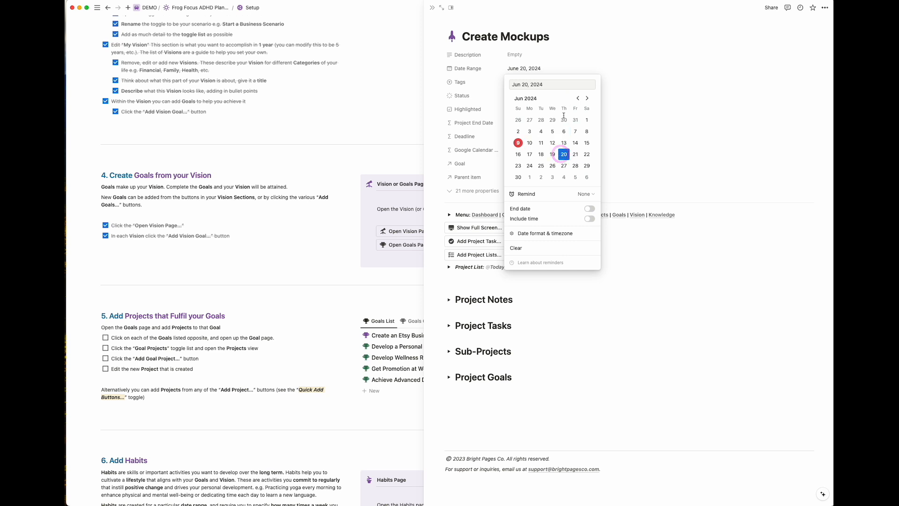
pyautogui.click(589, 208)
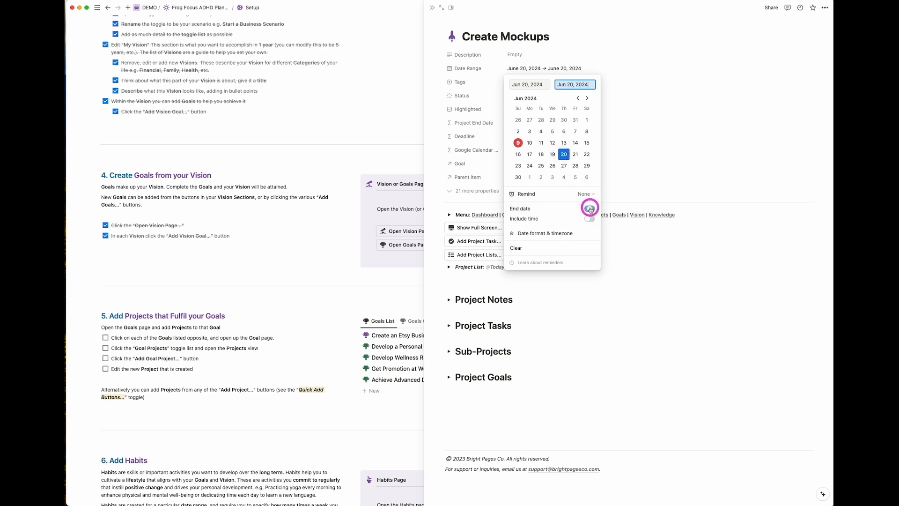
pyautogui.click(587, 155)
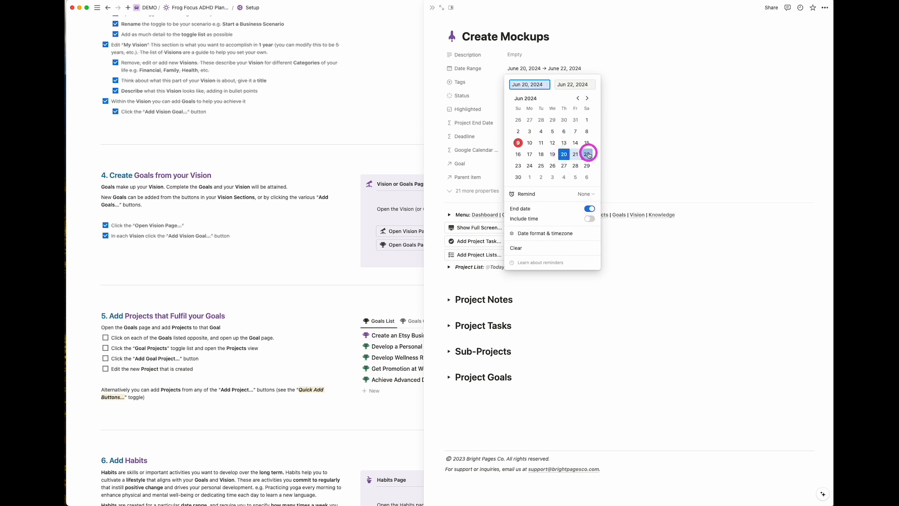
pyautogui.click(552, 154)
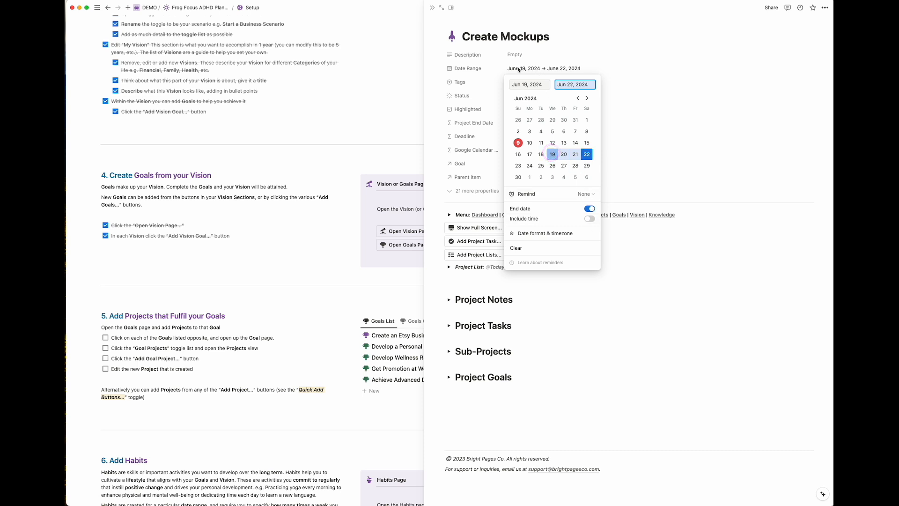
pyautogui.click(687, 321)
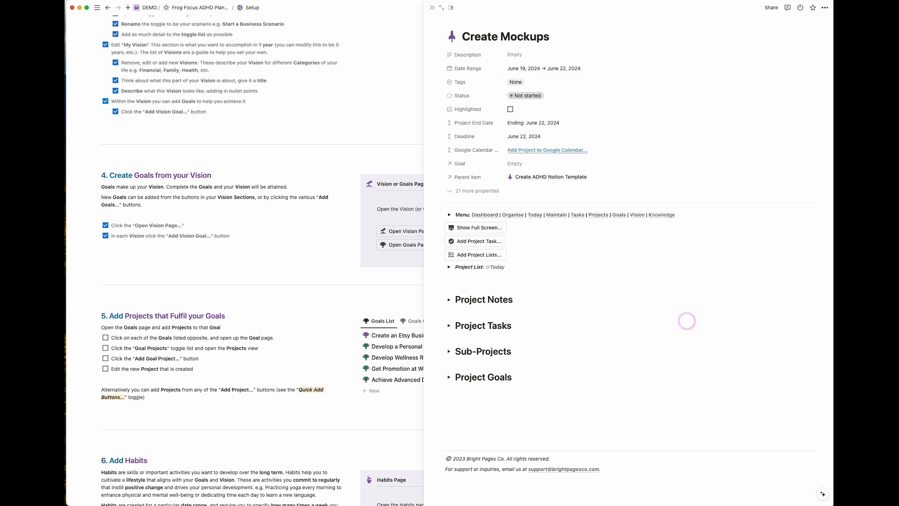
# - Return to the "Create ADHD Notion Template" project, view its Project Goals section and close the project page
pyautogui.click(108, 7)
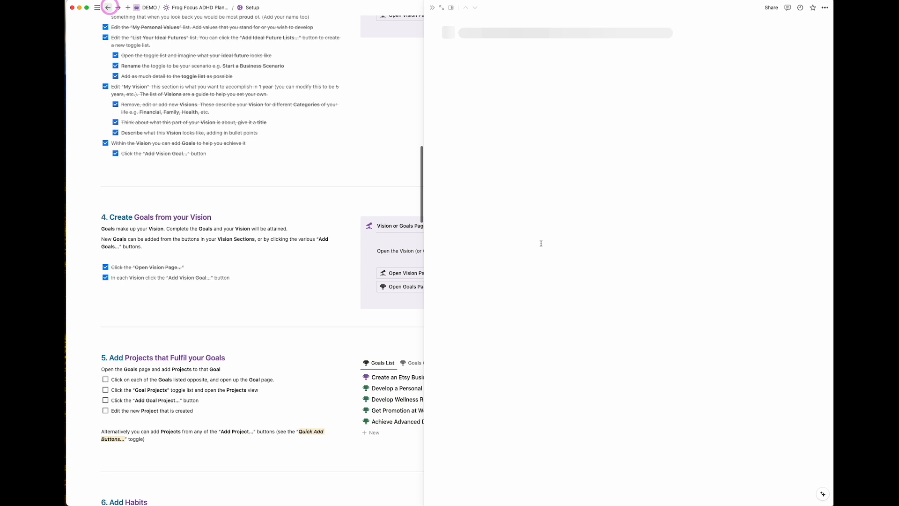
pyautogui.scroll(-3, 599, 407)
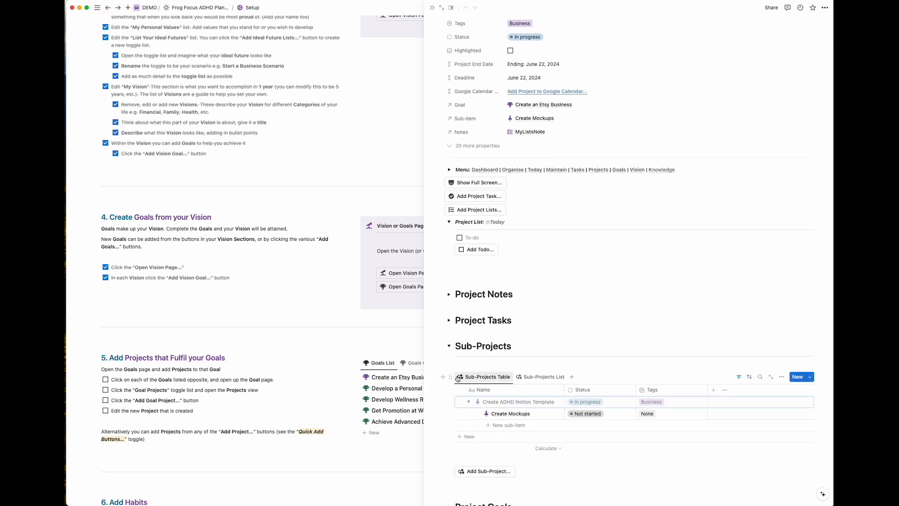
pyautogui.click(449, 346)
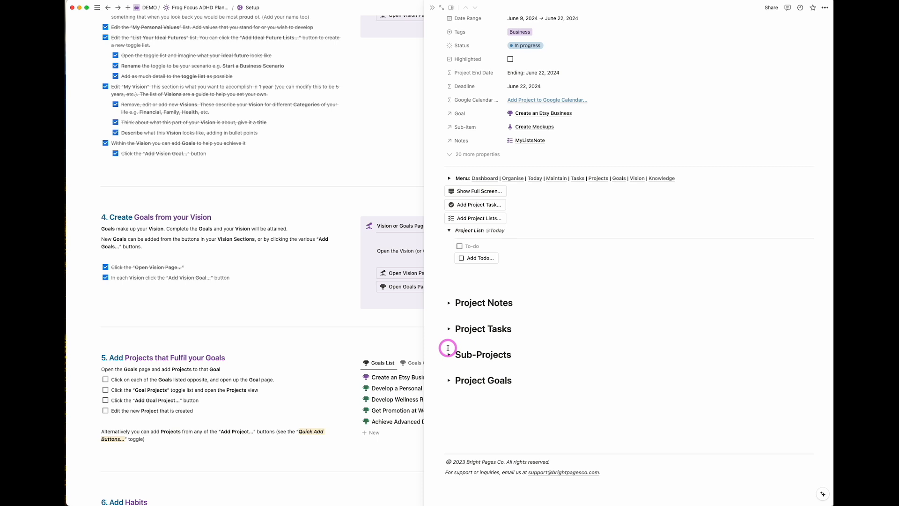
pyautogui.click(449, 380)
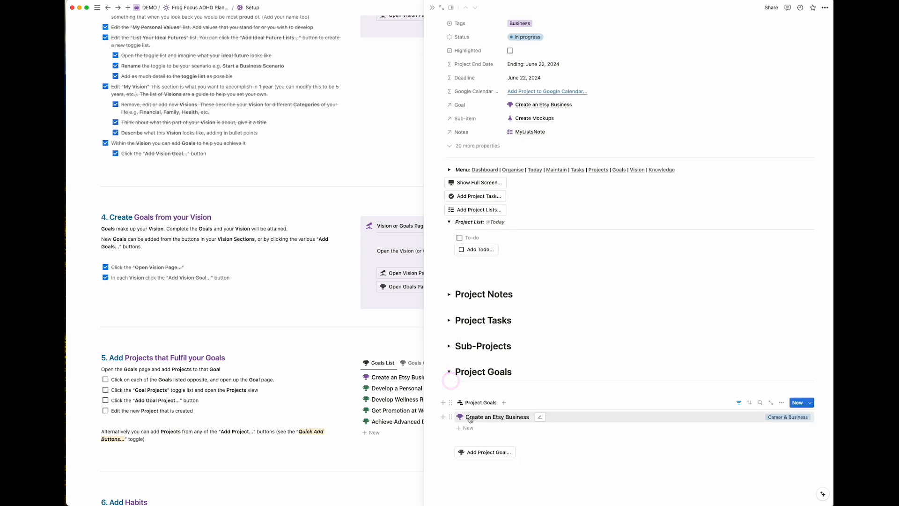
pyautogui.click(450, 372)
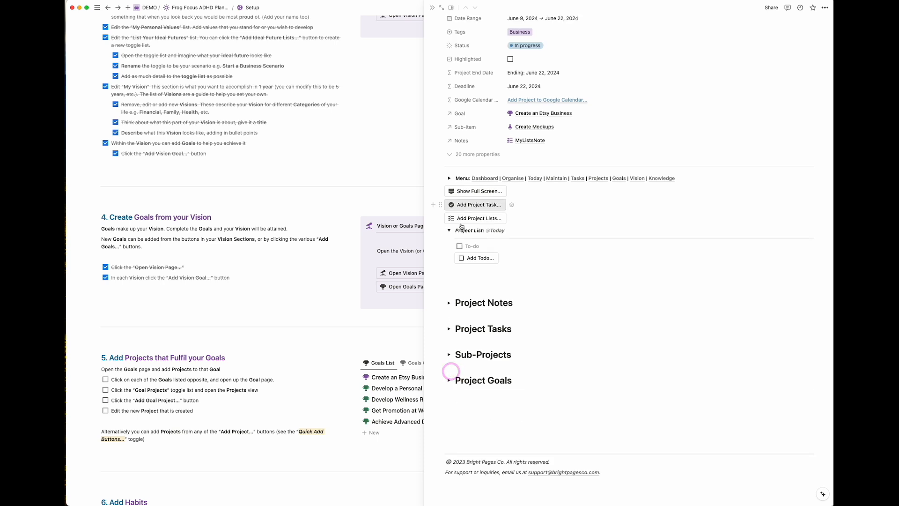
pyautogui.scroll(3, 476, 240)
pyautogui.click(431, 8)
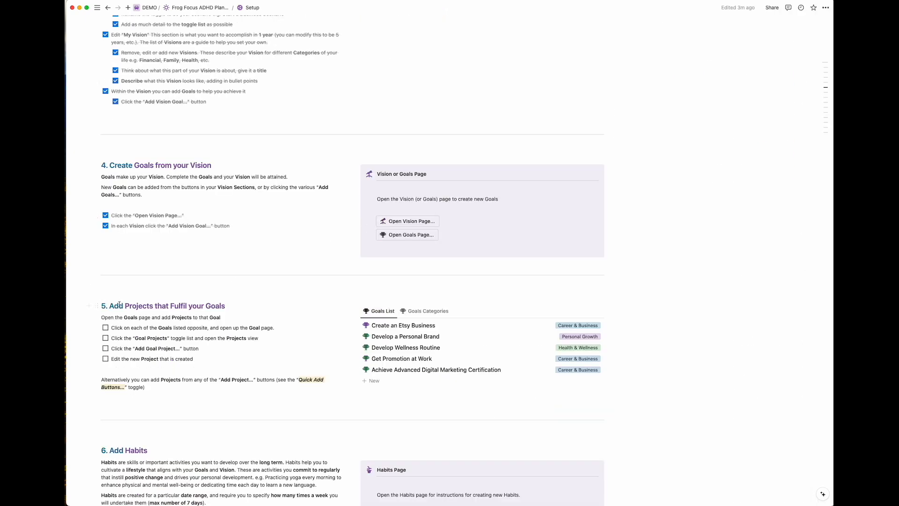
# - Check off all four checklist items in setup section 5, "Add Projects that Fulfil your Goals"
pyautogui.click(106, 329)
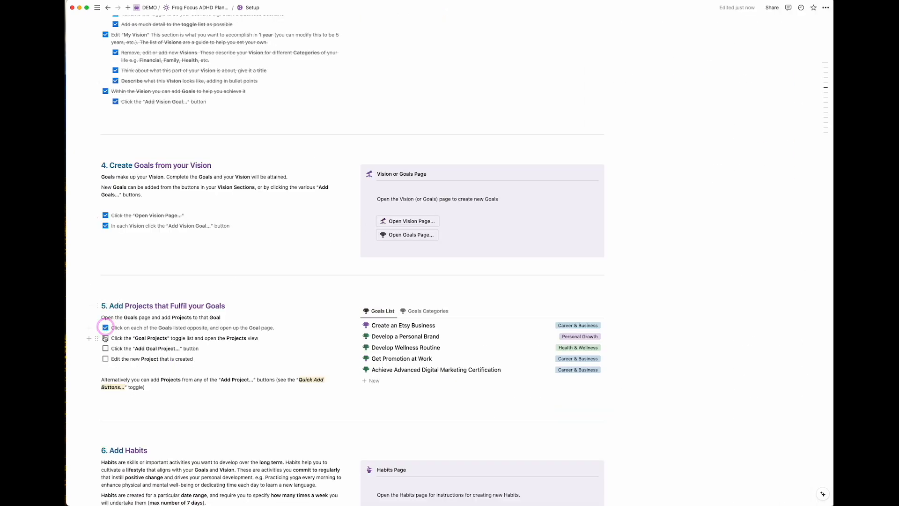
pyautogui.click(105, 338)
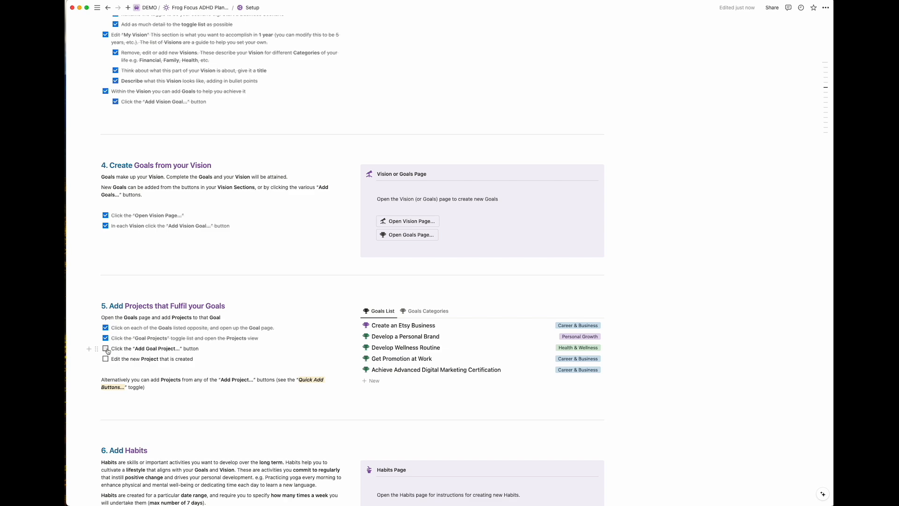
pyautogui.click(106, 348)
pyautogui.click(106, 359)
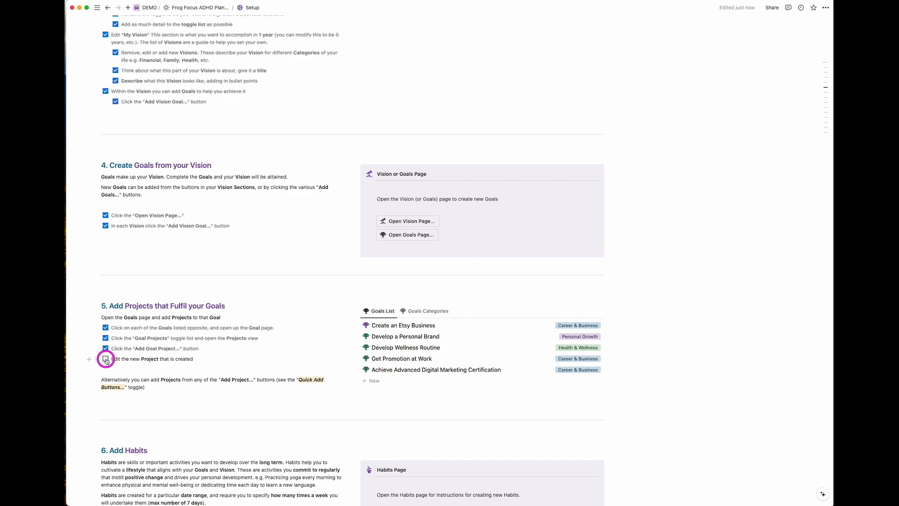
# - Open the planner's Dashboard and examine the options under Quick Add Buttons
pyautogui.scroll(20, 140, 347)
pyautogui.scroll(3, 155, 340)
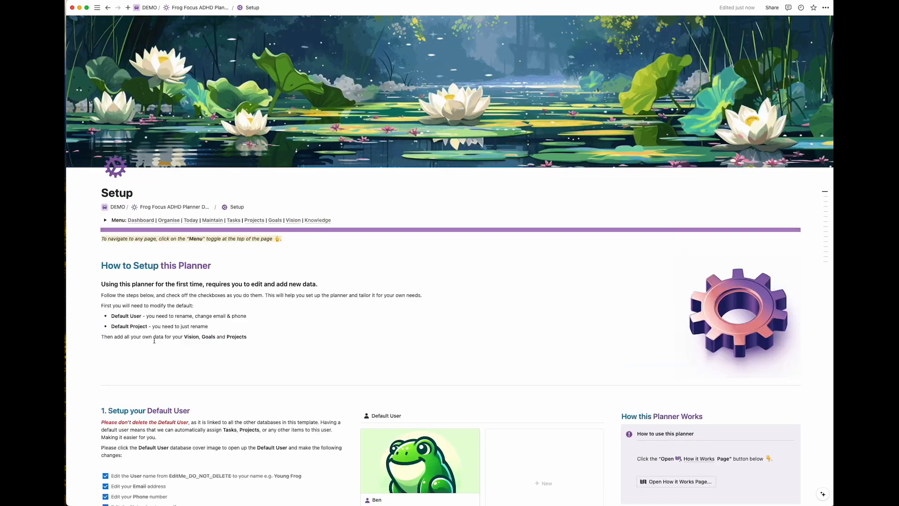
pyautogui.scroll(-10, 154, 339)
pyautogui.scroll(8, 153, 338)
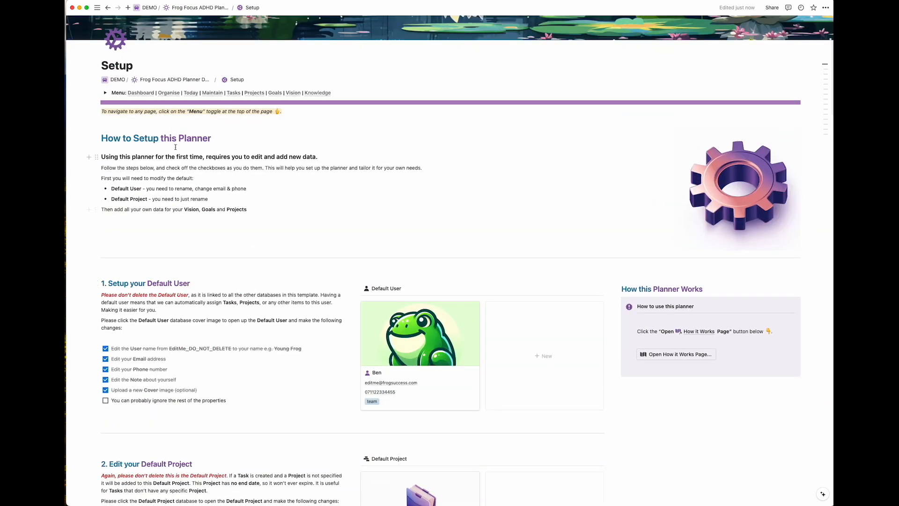
pyautogui.click(133, 93)
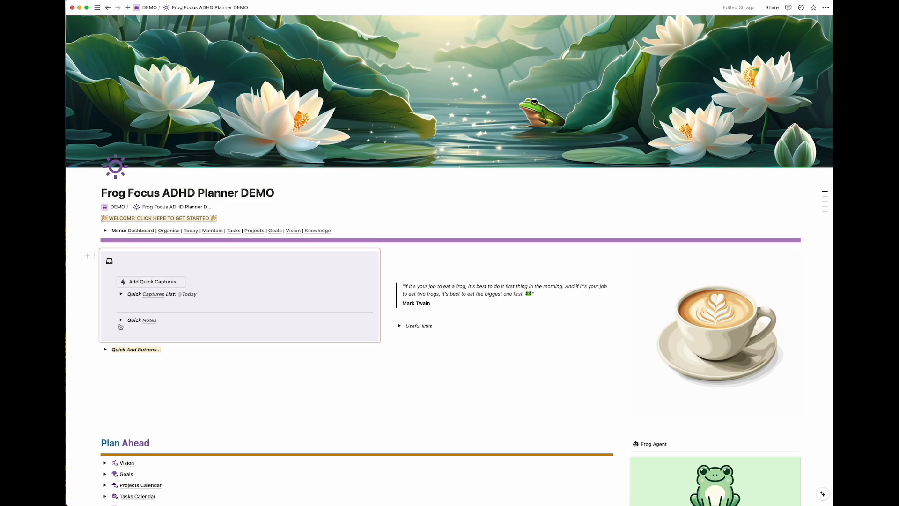
pyautogui.click(104, 350)
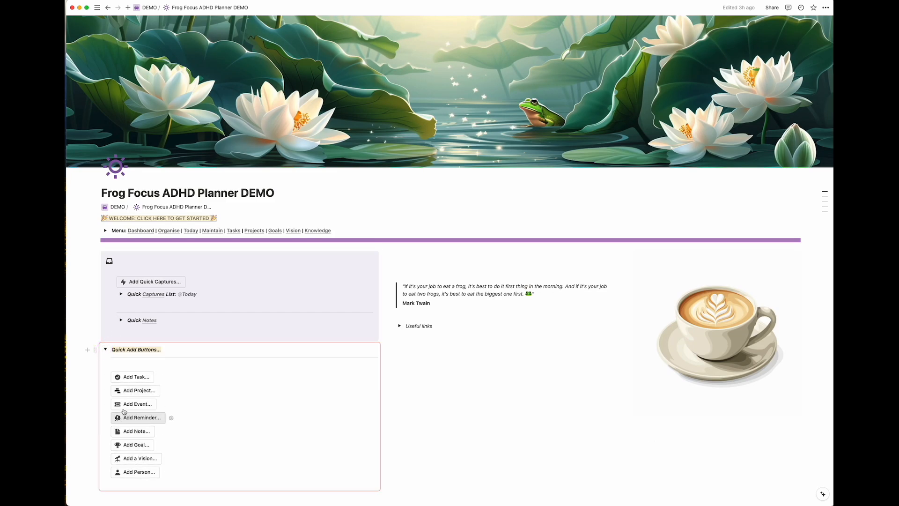
pyautogui.click(105, 348)
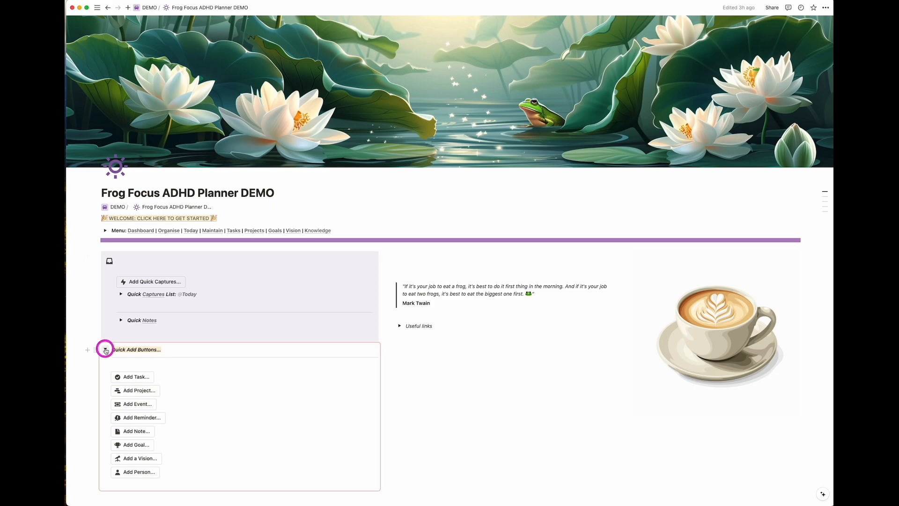
# - Open the Welcome page from the Dashboard and go from there to the Setup page
pyautogui.click(183, 221)
pyautogui.scroll(-2, 757, 328)
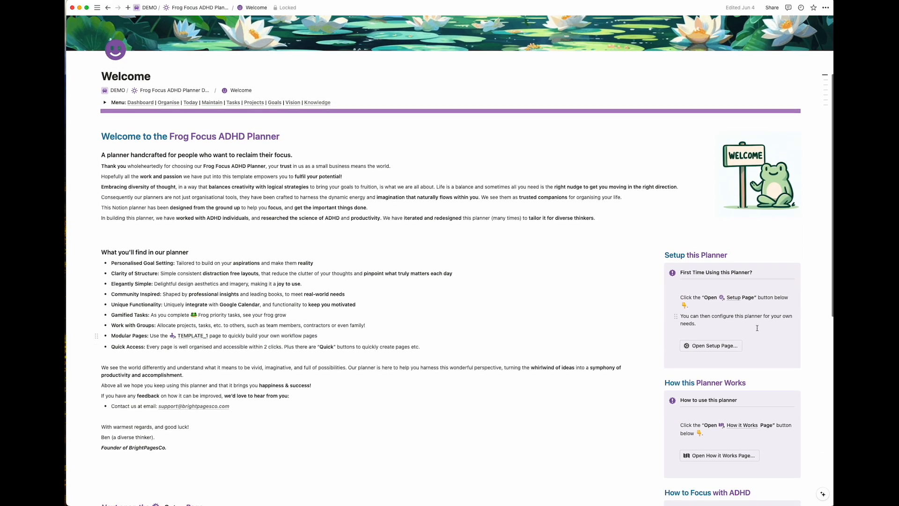
pyautogui.click(726, 346)
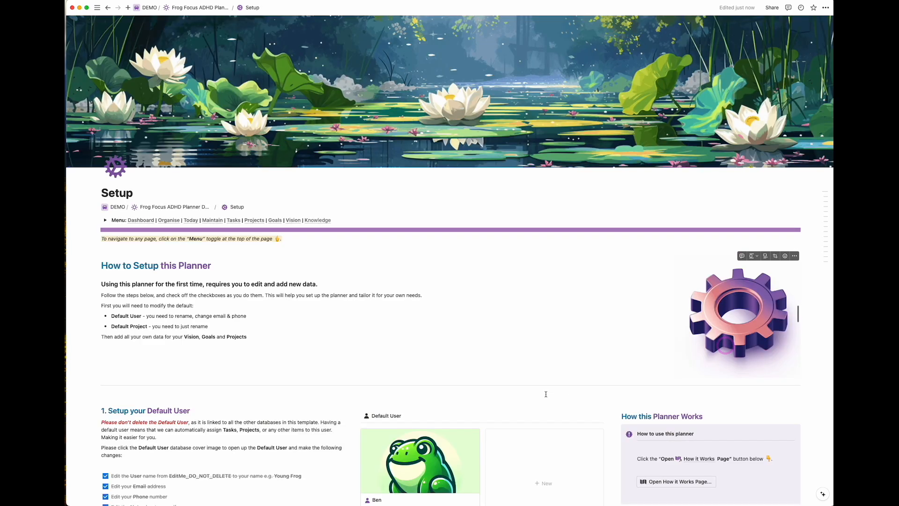
# - Open the Habits page from setup section 6, "Add Habits", and examine the All Habits gallery
pyautogui.scroll(-12, 547, 397)
pyautogui.scroll(-15, 547, 397)
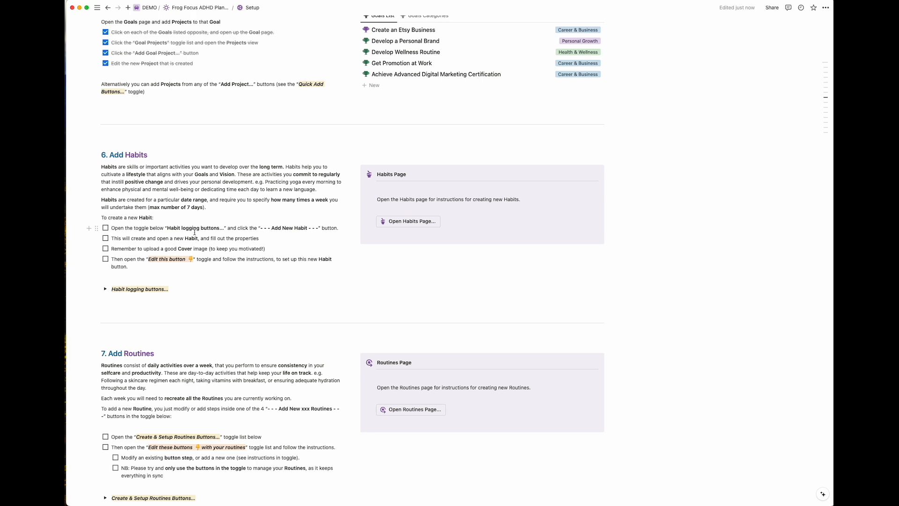
pyautogui.click(421, 222)
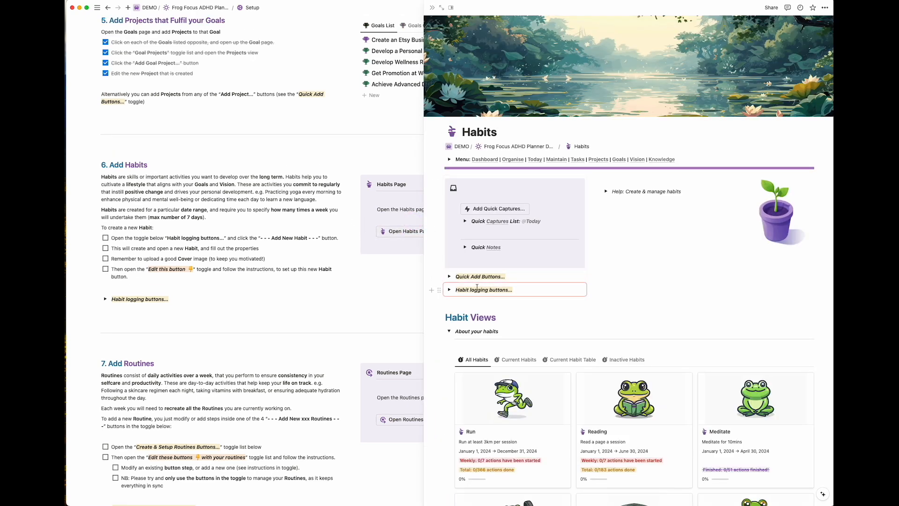
pyautogui.scroll(-3, 526, 386)
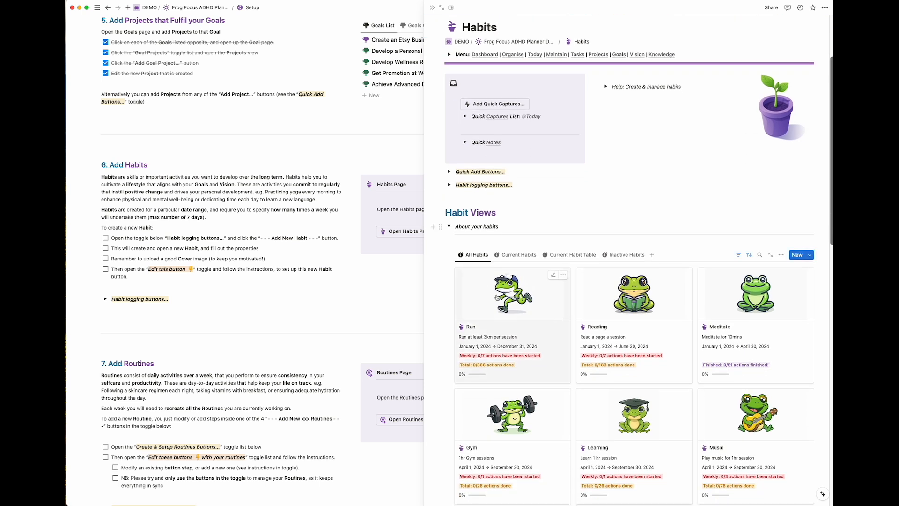
pyautogui.scroll(-2, 497, 297)
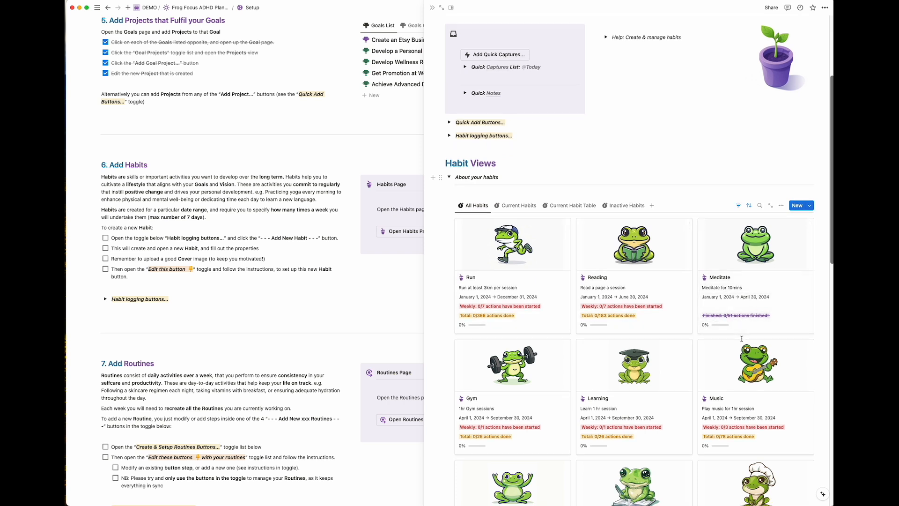
pyautogui.scroll(-3, 742, 338)
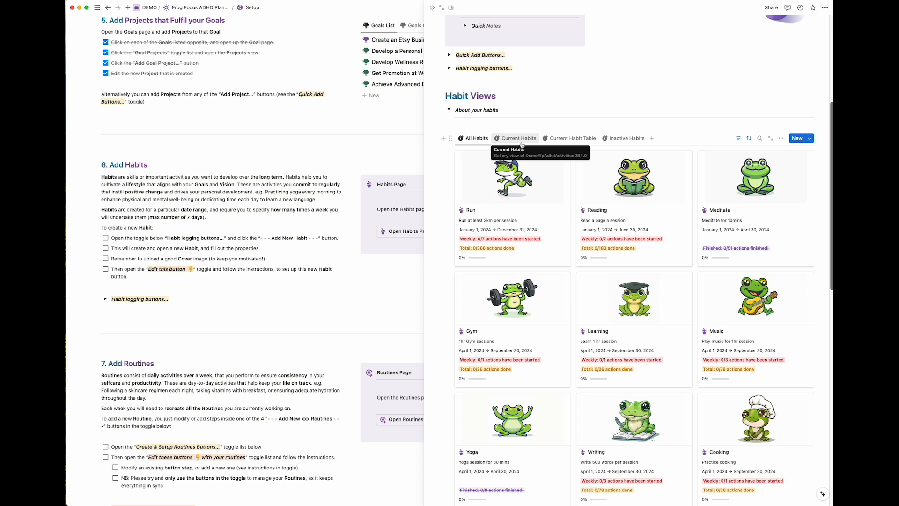
# - Open the Run habit, view its cover image and return to the Habits page
pyautogui.click(507, 174)
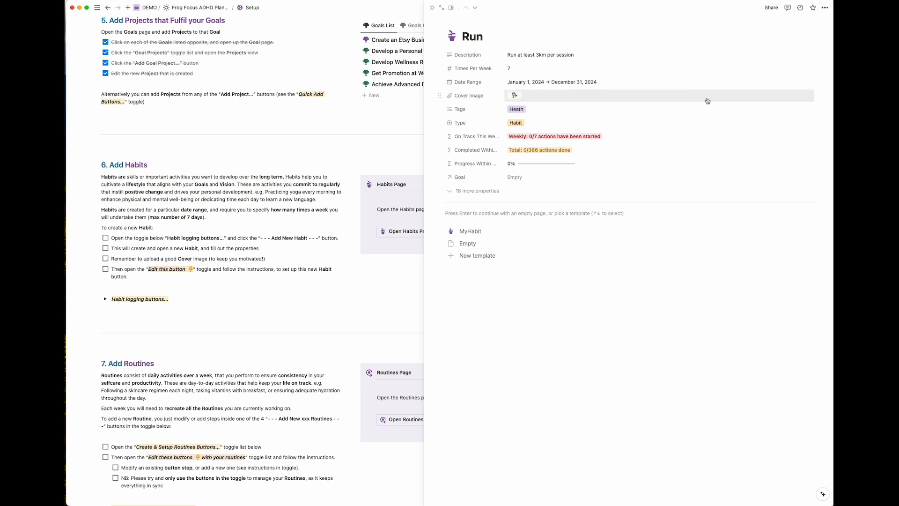
pyautogui.click(775, 96)
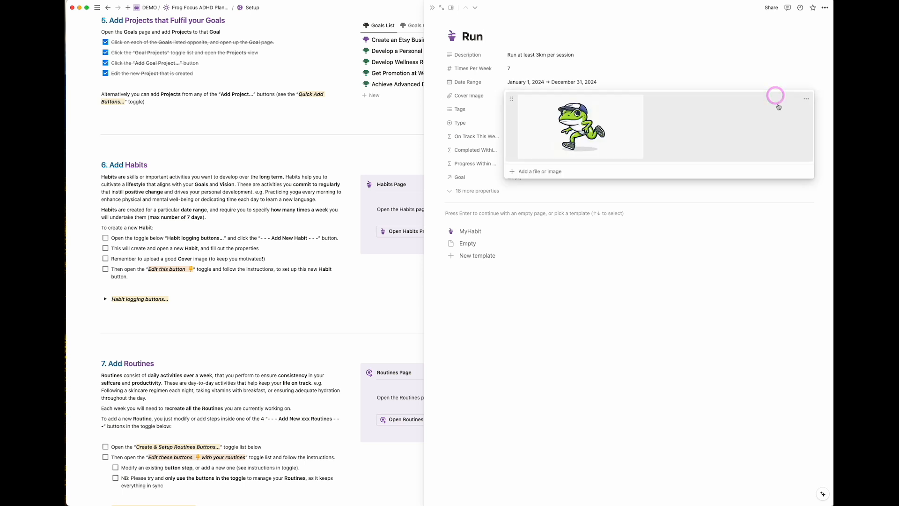
pyautogui.click(559, 138)
pyautogui.click(143, 32)
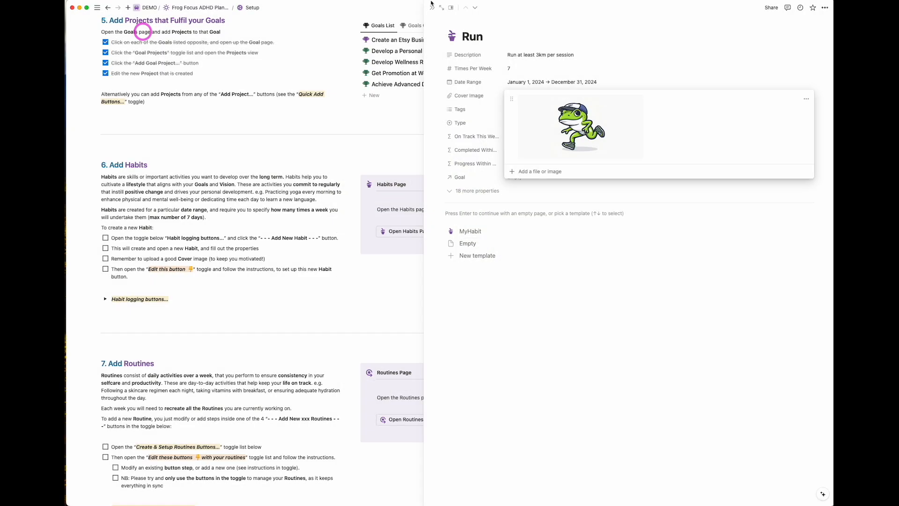
pyautogui.click(665, 28)
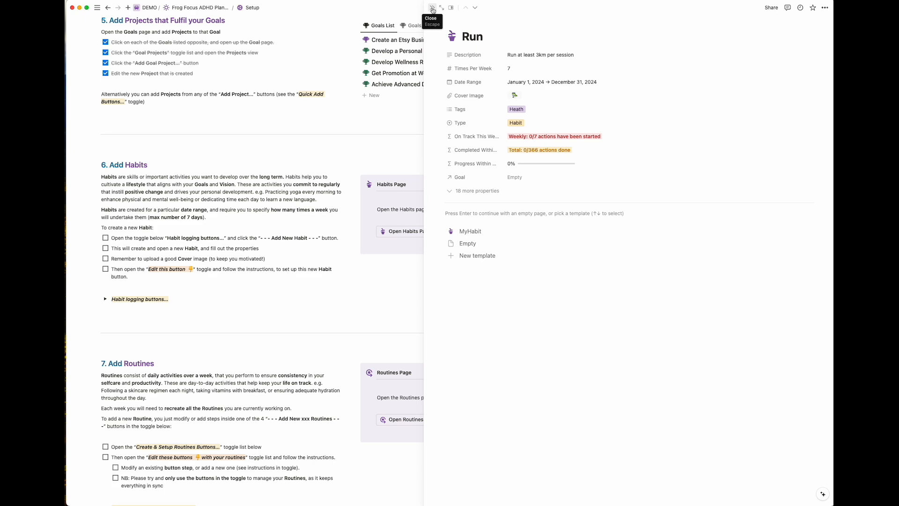
pyautogui.click(108, 7)
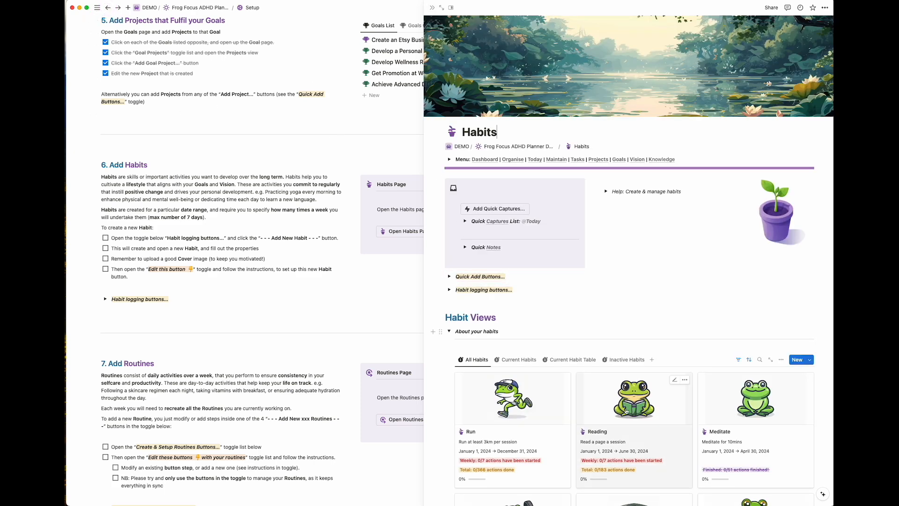
# - Expand the Habit logging buttons on the Habits page and log a Run session
pyautogui.scroll(-3, 626, 411)
pyautogui.scroll(-4, 626, 411)
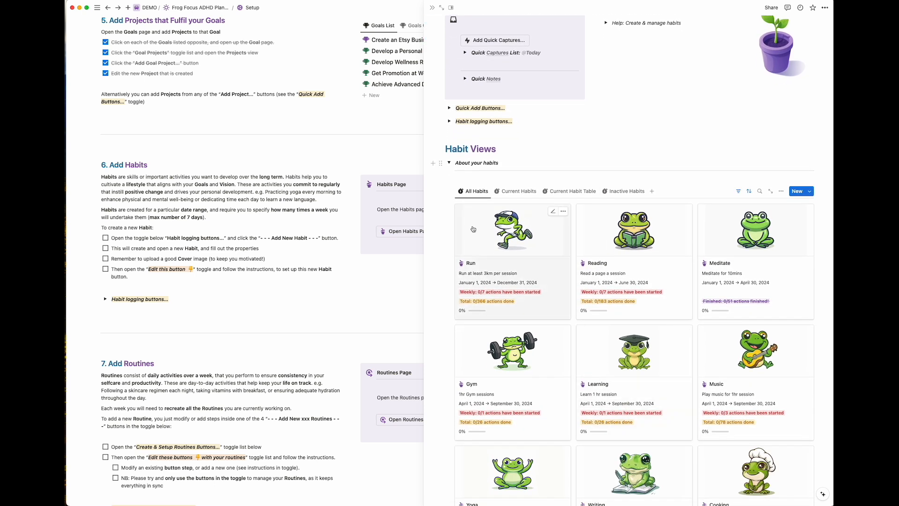
pyautogui.click(449, 121)
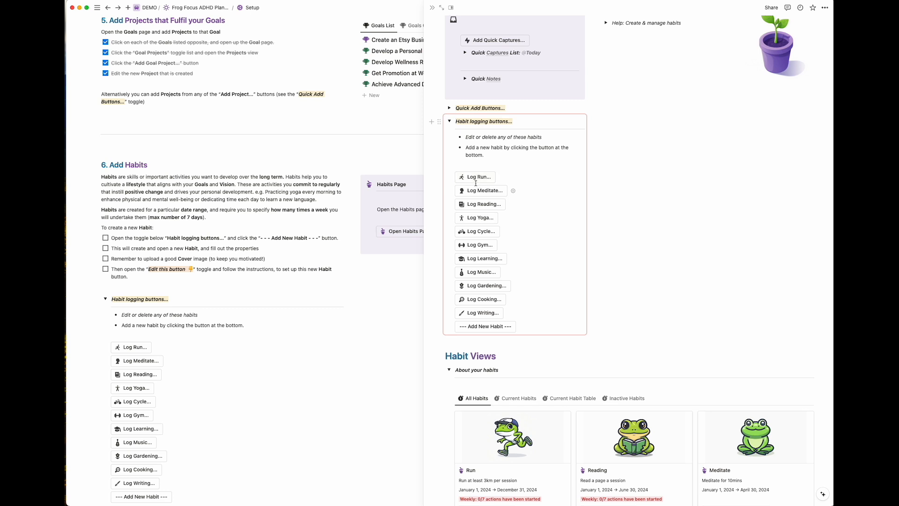
pyautogui.scroll(-3, 477, 179)
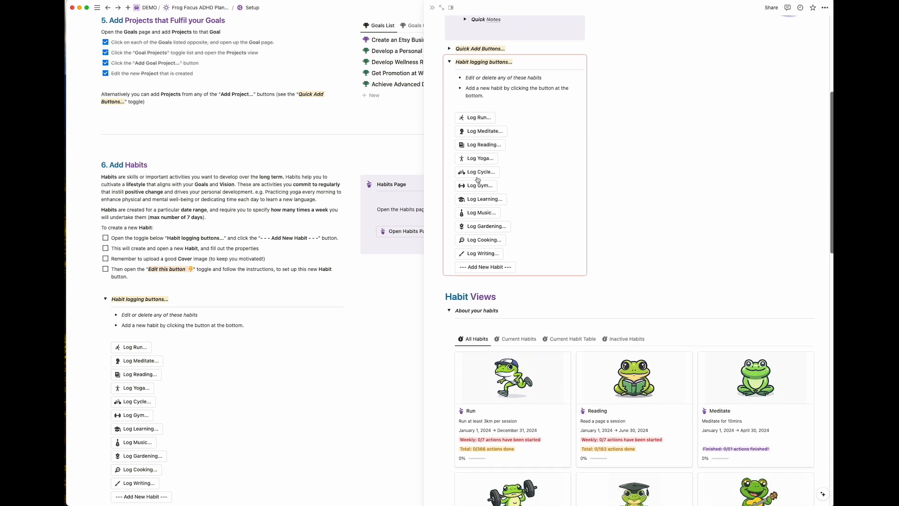
pyautogui.click(480, 117)
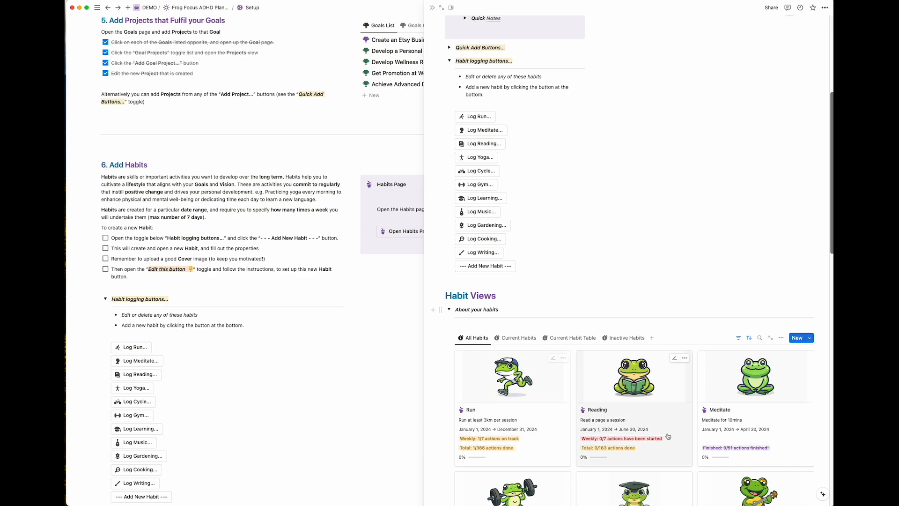
# - Check the habit cards and log a Learning session
pyautogui.scroll(-5, 681, 443)
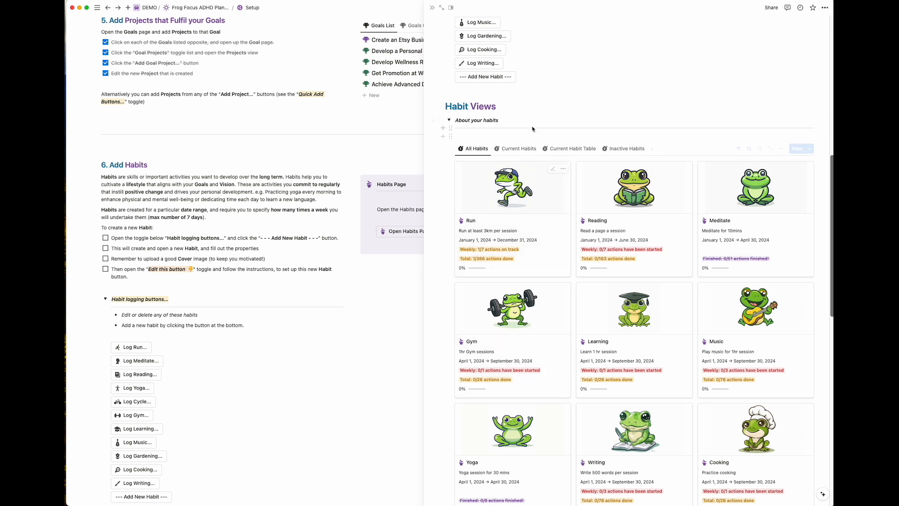
pyautogui.scroll(5, 532, 129)
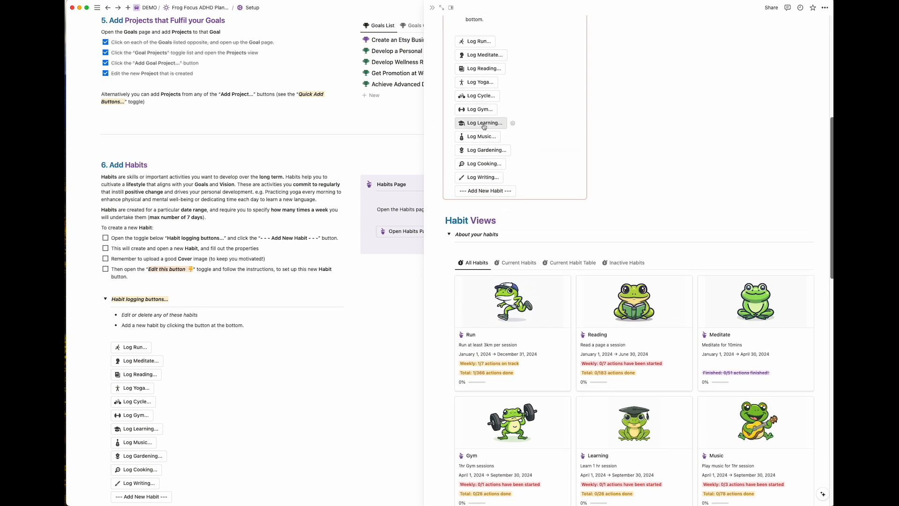
pyautogui.click(484, 126)
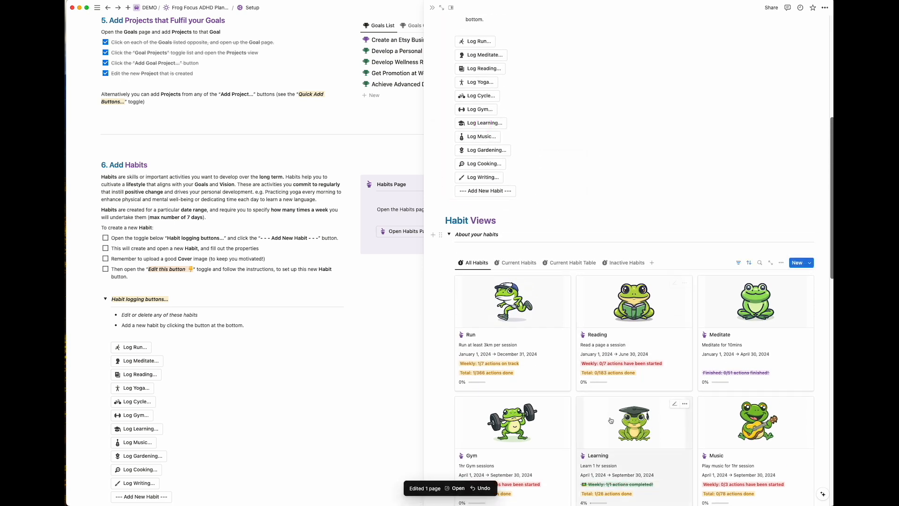
# - Open the Run habit and examine the options available for its Type and Tags properties
pyautogui.scroll(-3, 611, 420)
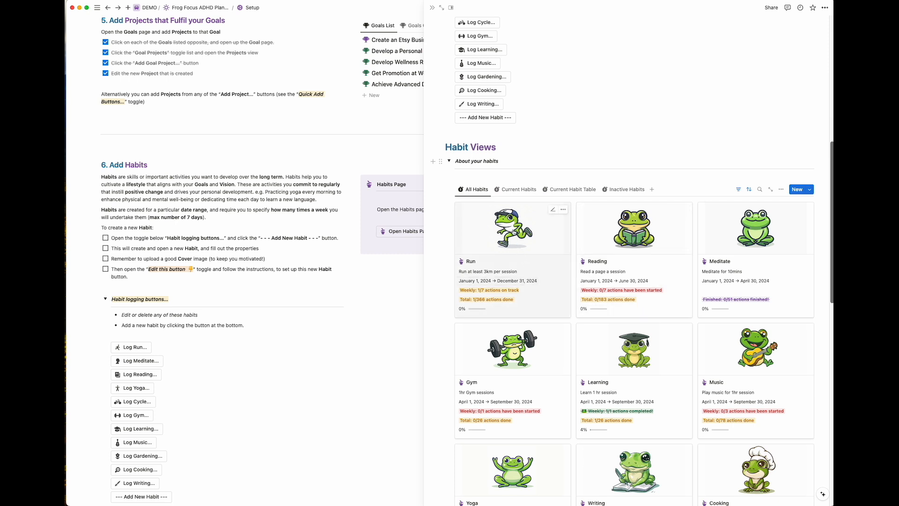
pyautogui.click(513, 229)
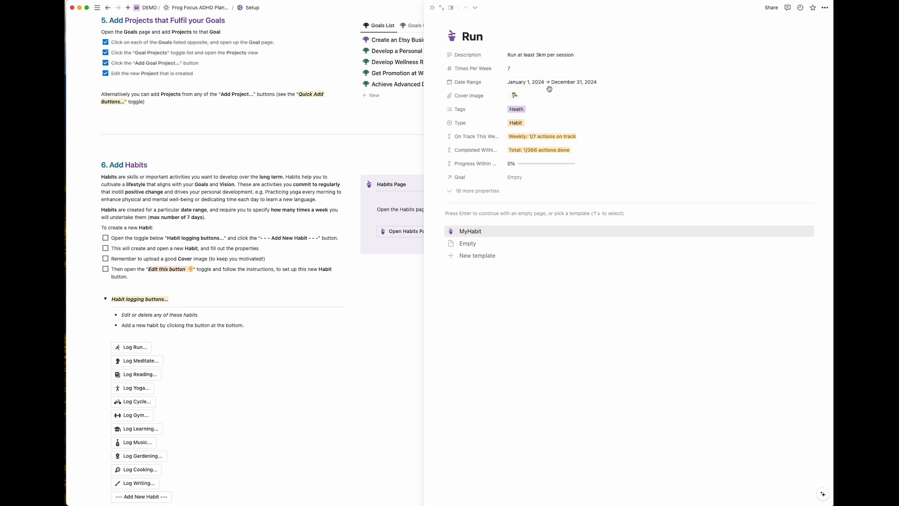
pyautogui.click(517, 125)
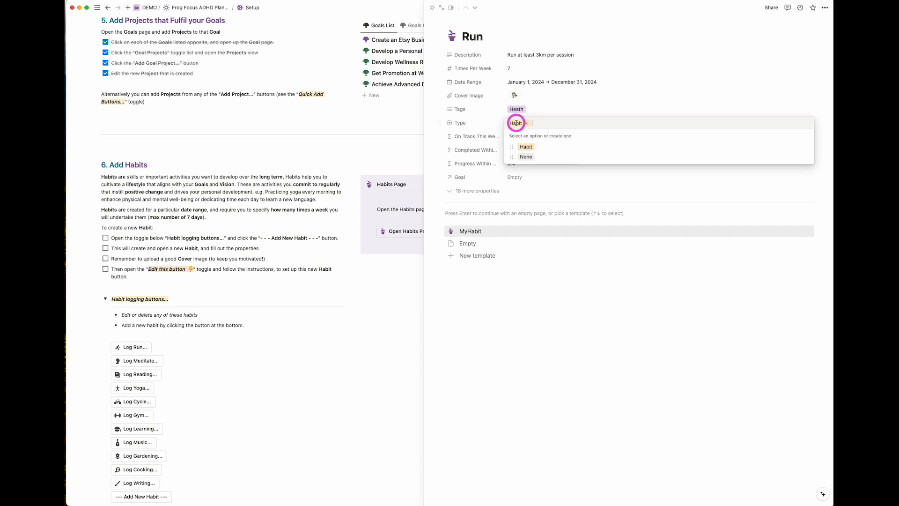
pyautogui.click(542, 110)
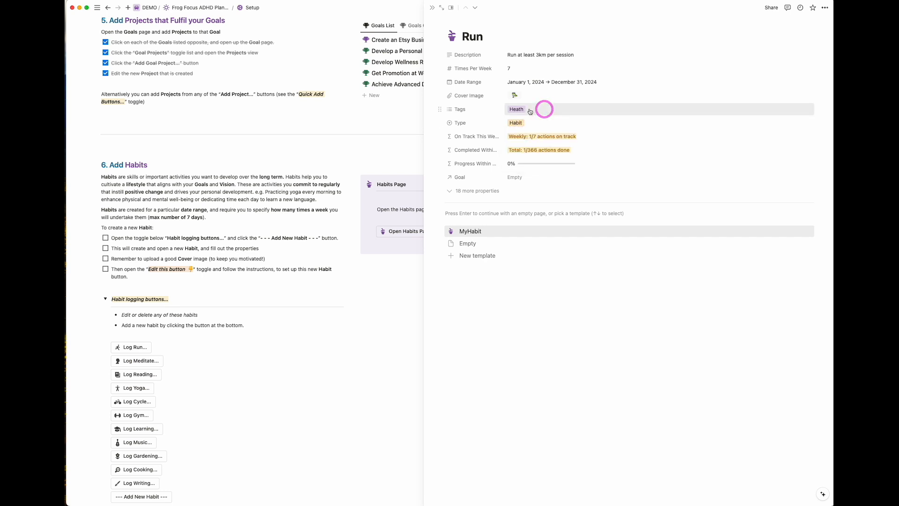
pyautogui.click(528, 110)
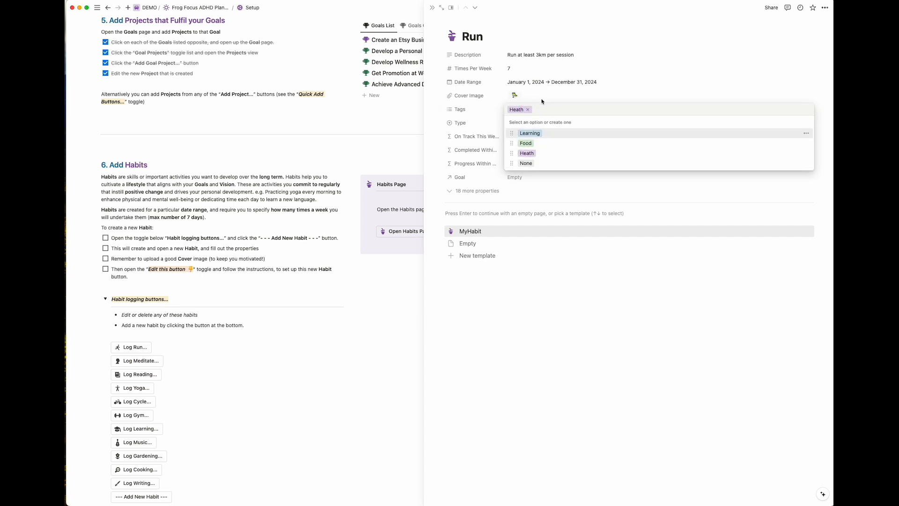
pyautogui.click(679, 65)
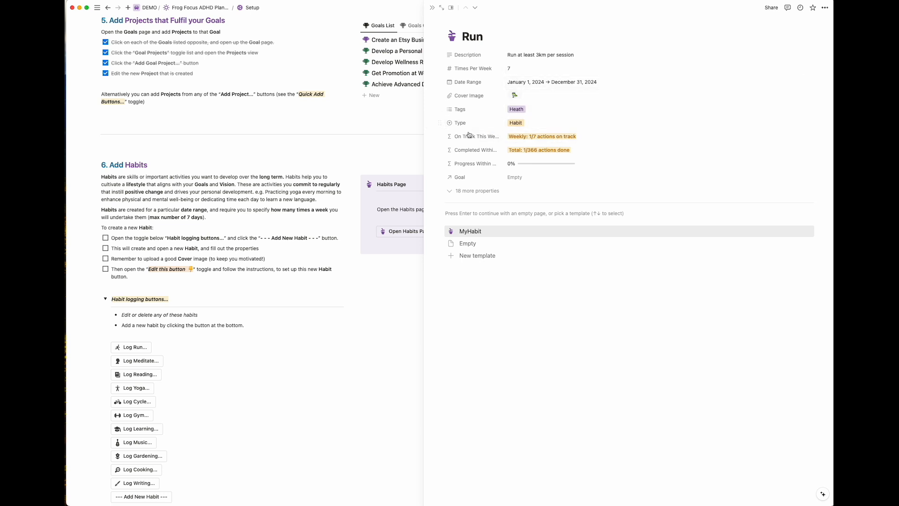
# - Link the Run habit to the goal "Develop Wellness Routine" and reopen the Habits page
pyautogui.click(515, 177)
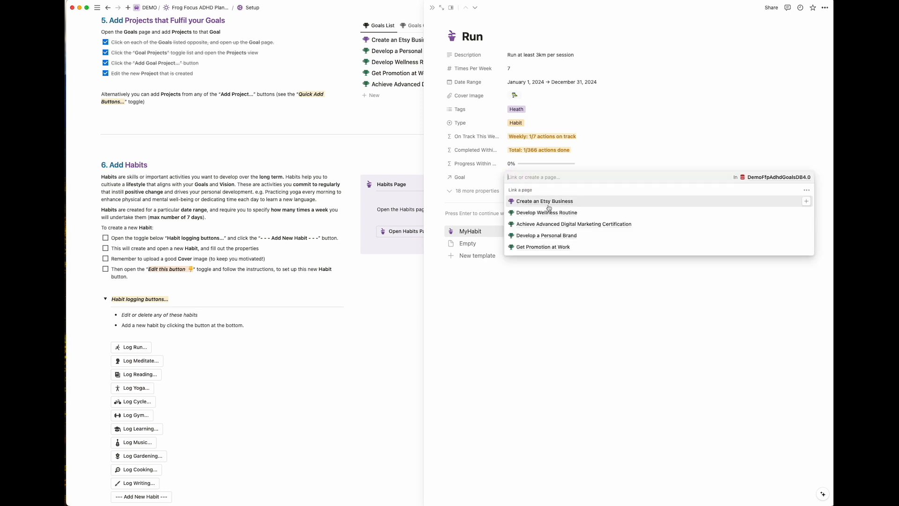
pyautogui.click(548, 213)
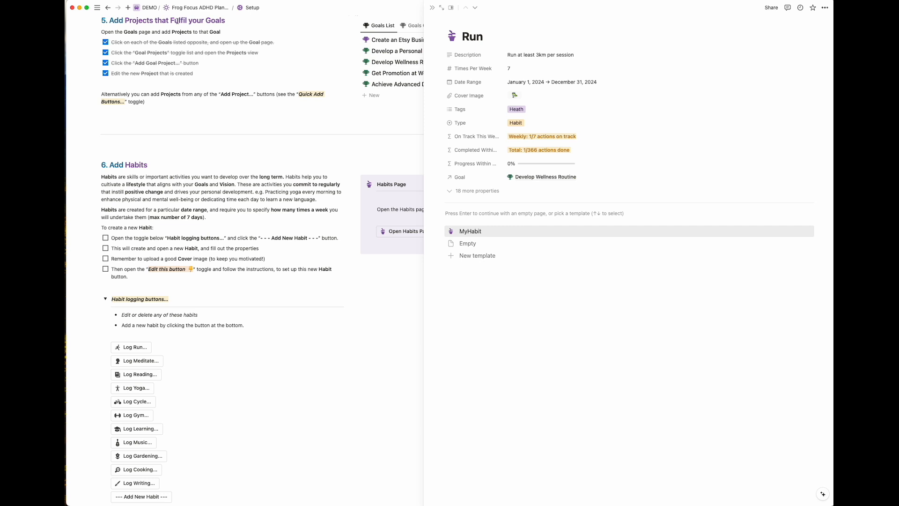
pyautogui.click(402, 231)
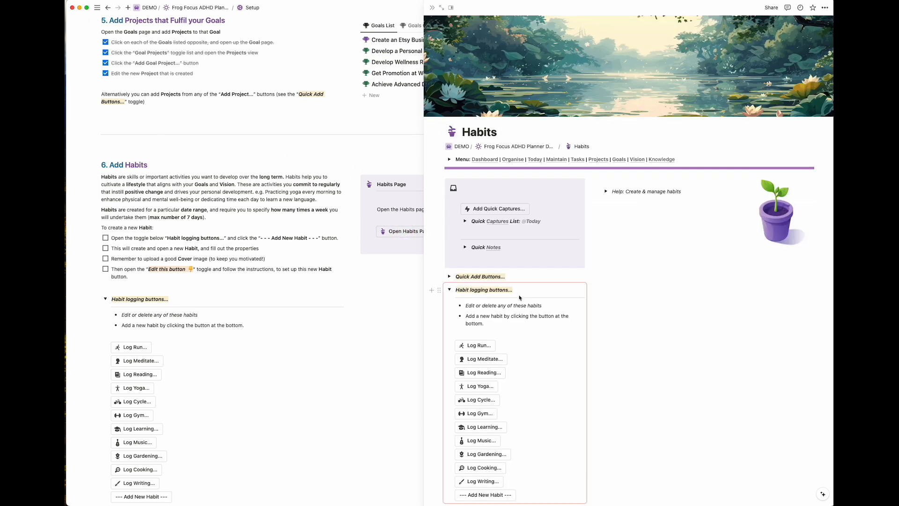
# - Add a new habit with the habit logging buttons and name it "Learn Language"
pyautogui.scroll(-4, 492, 323)
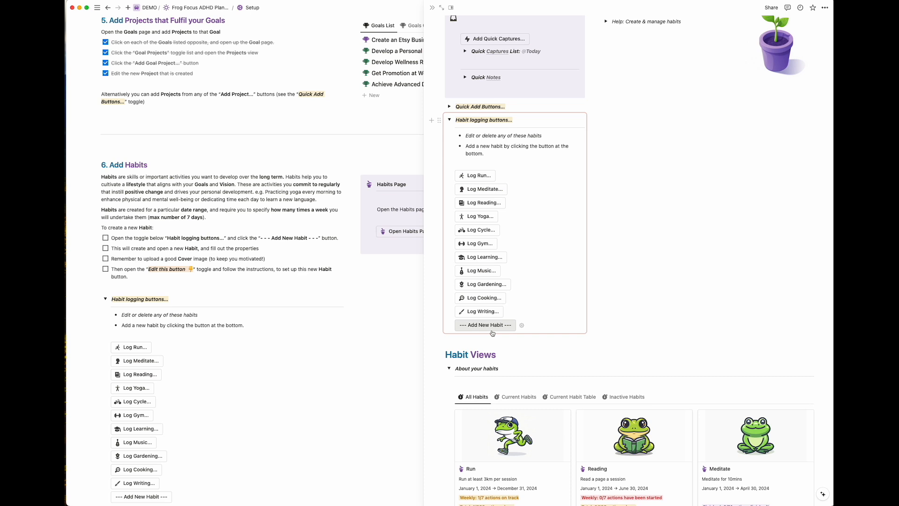
pyautogui.scroll(-2, 498, 340)
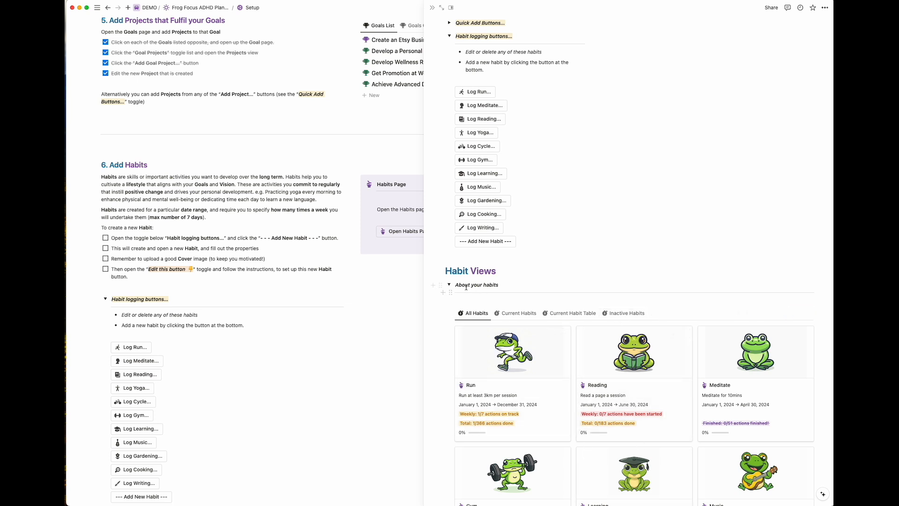
pyautogui.click(473, 243)
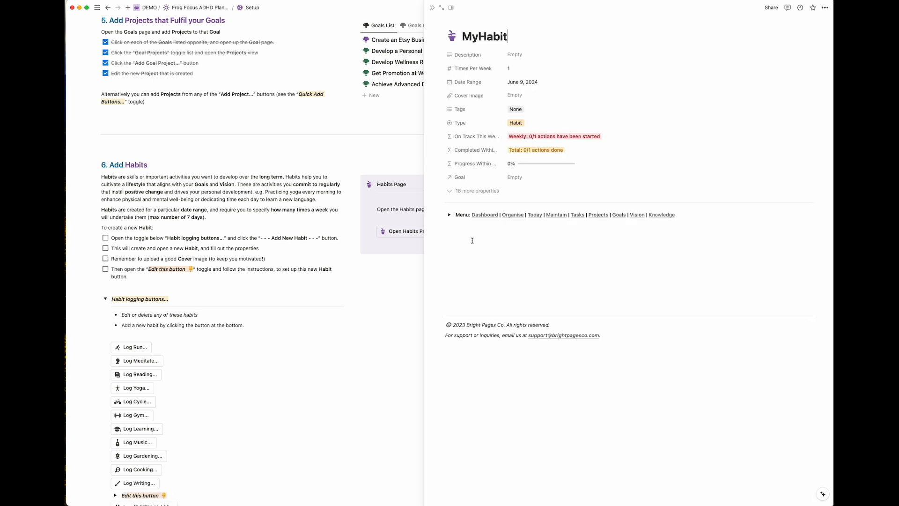
pyautogui.doubleClick(482, 37)
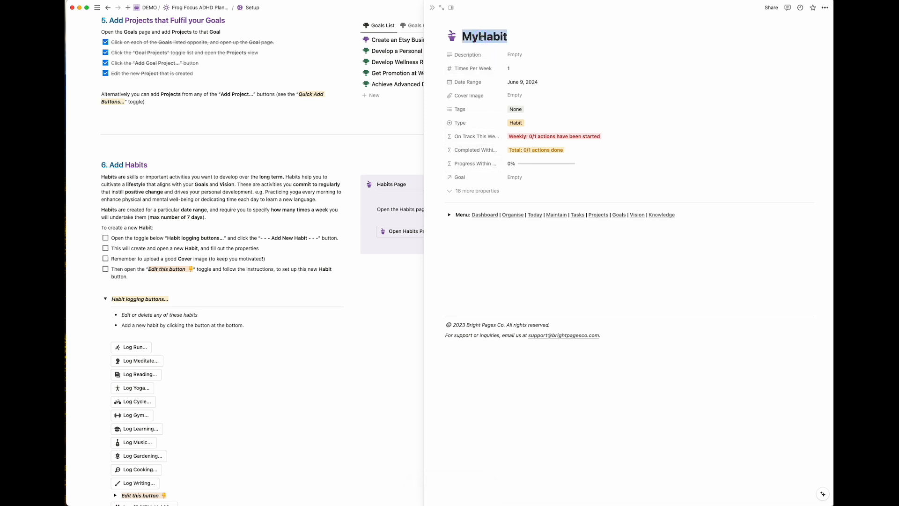
pyautogui.write('Le')
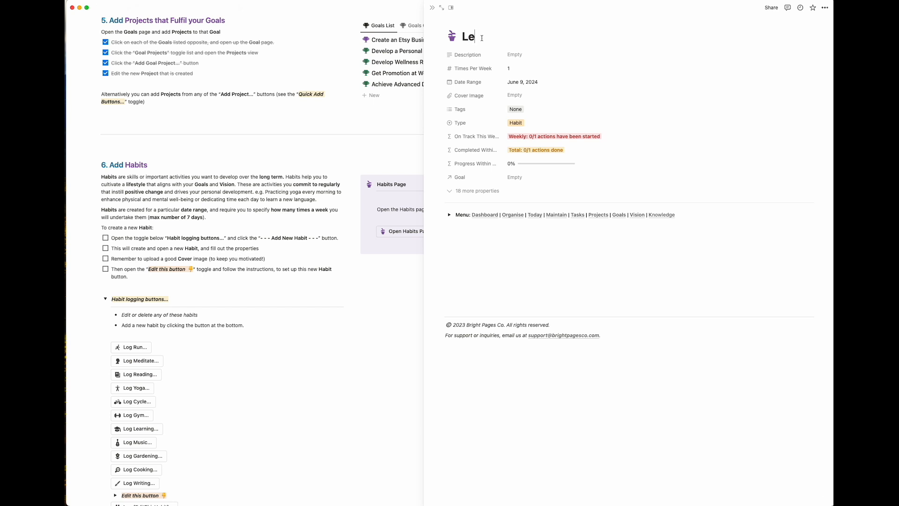
pyautogui.write('arn Language')
# - Set the Learn Language habit's Times Per Week to 2 and add the Learning tag
pyautogui.click(511, 68)
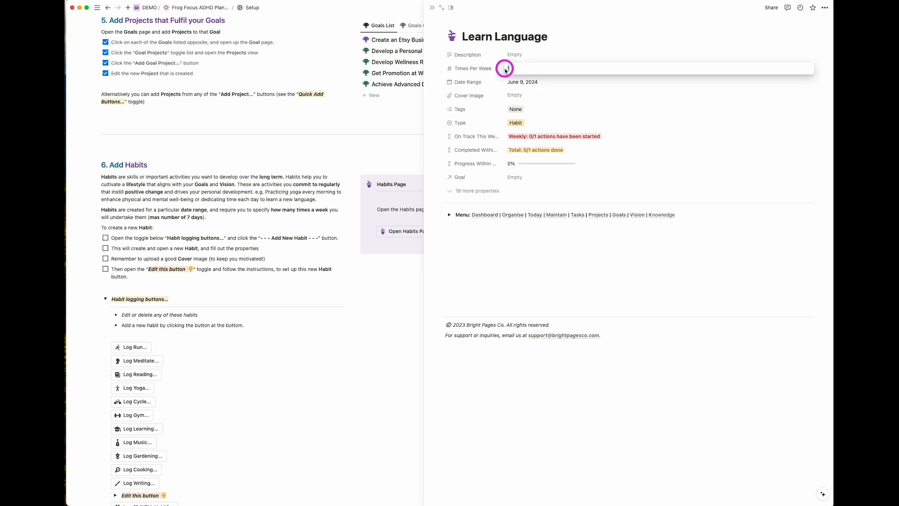
pyautogui.press('BackSpace')
pyautogui.write('2')
pyautogui.click(519, 108)
pyautogui.click(519, 108)
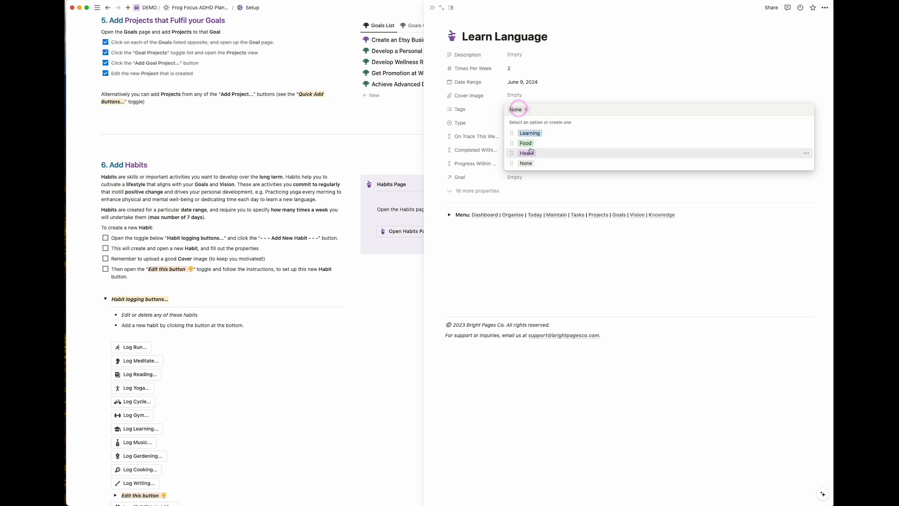
pyautogui.click(529, 133)
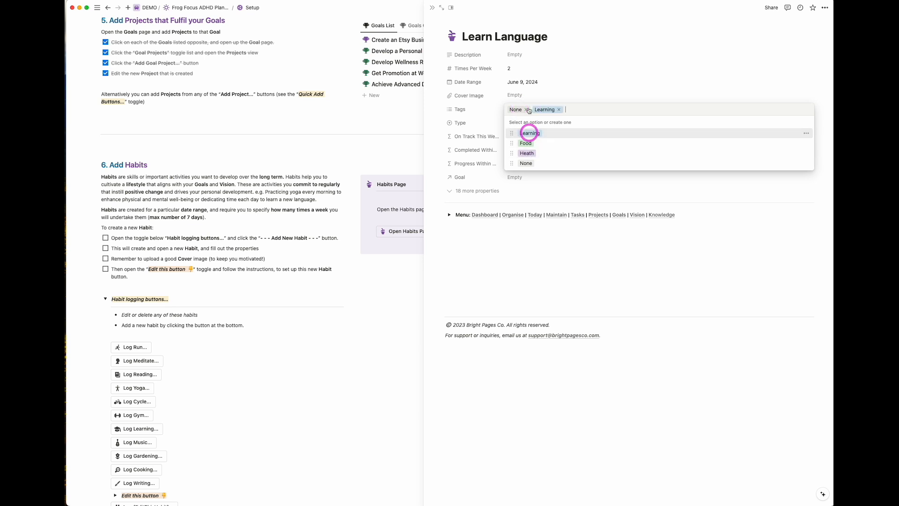
pyautogui.click(519, 94)
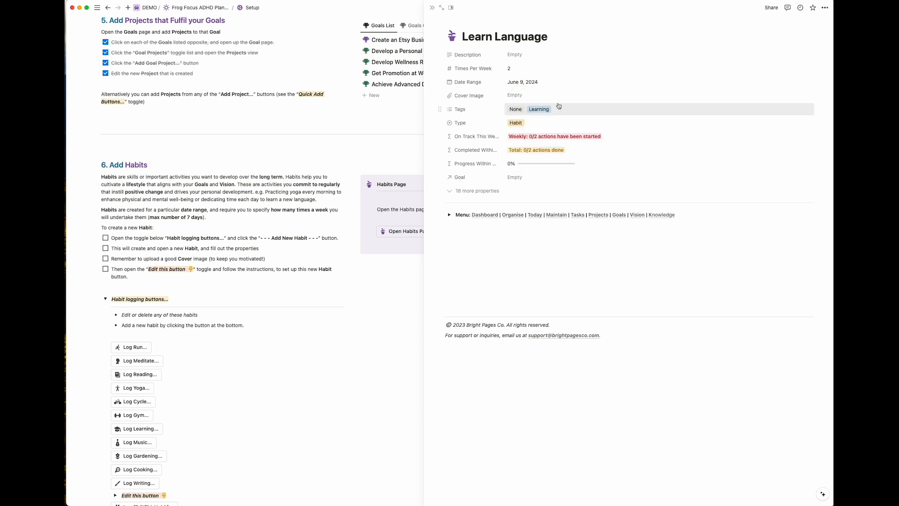
# - Remove the None tag from the Learn Language habit, keeping only Learning
pyautogui.click(575, 109)
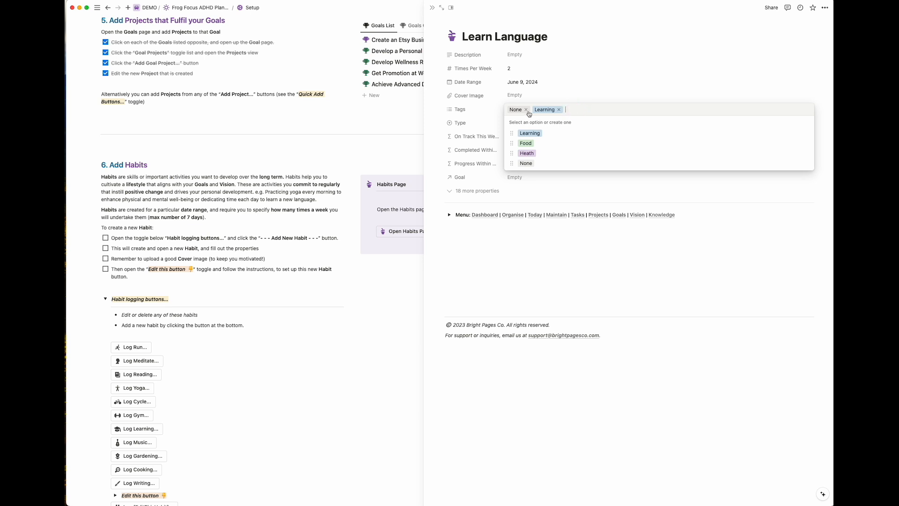
pyautogui.click(526, 110)
pyautogui.click(568, 89)
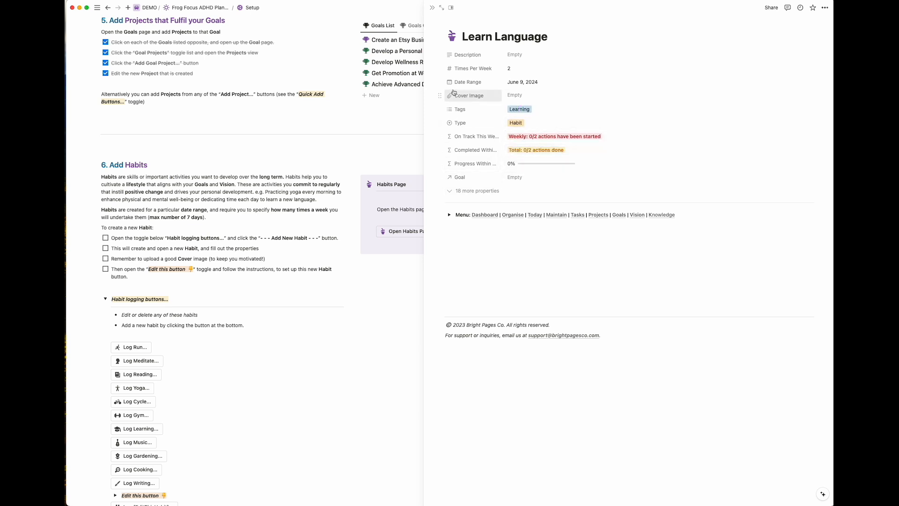
# - Return to the Habits page and expand the "Edit this button" instructions in the habit logging buttons
pyautogui.click(108, 7)
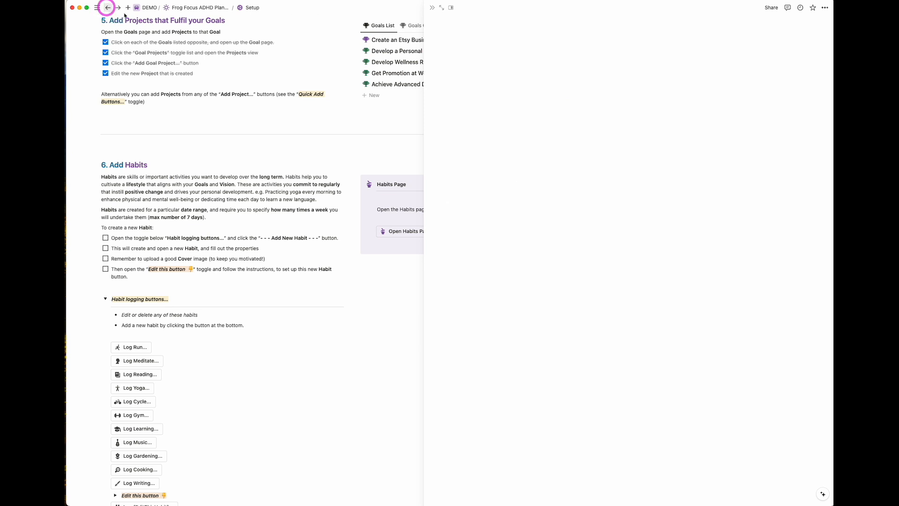
pyautogui.scroll(-3, 510, 372)
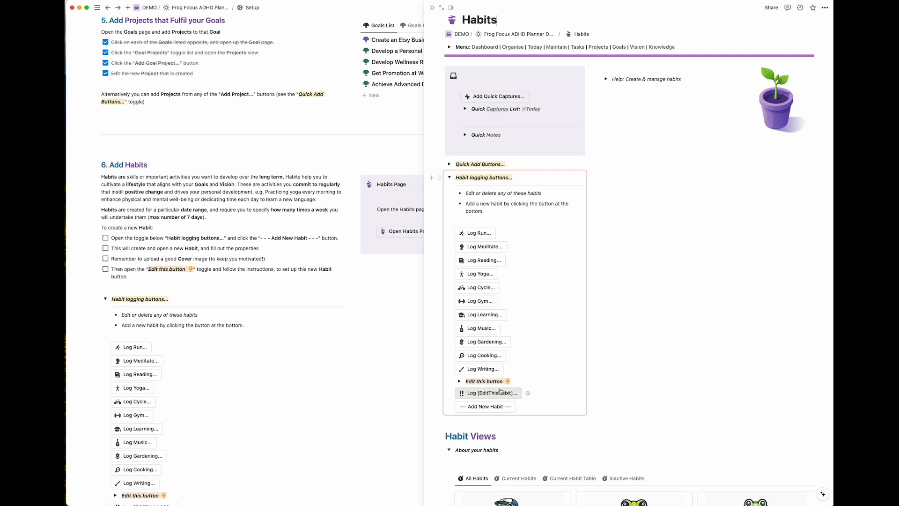
pyautogui.scroll(-2, 492, 384)
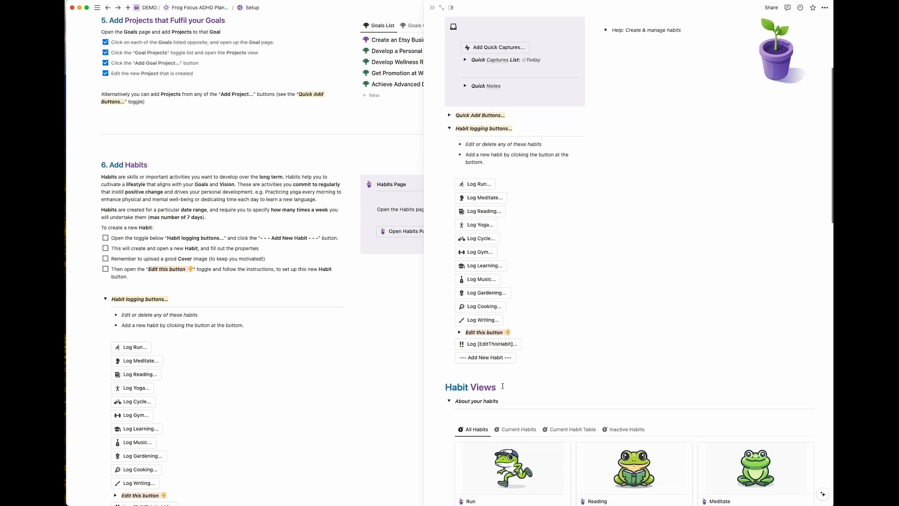
pyautogui.click(460, 333)
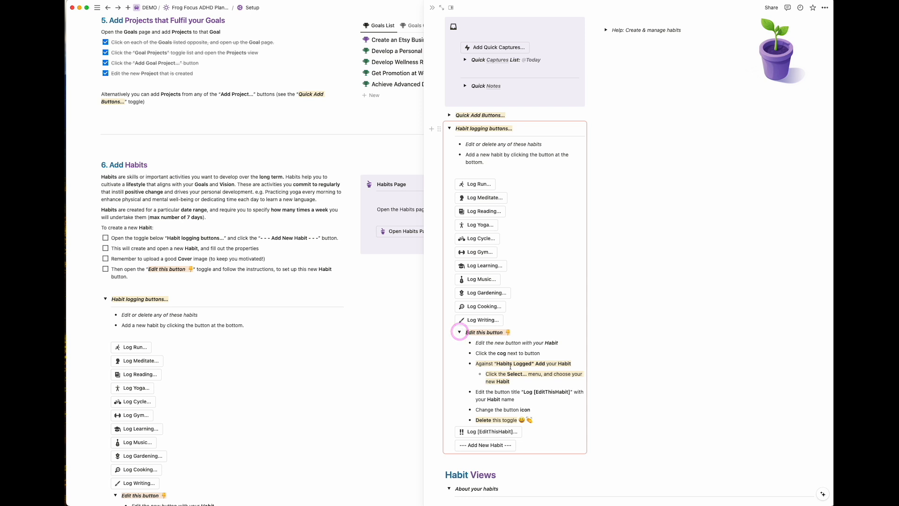
pyautogui.scroll(-3, 513, 368)
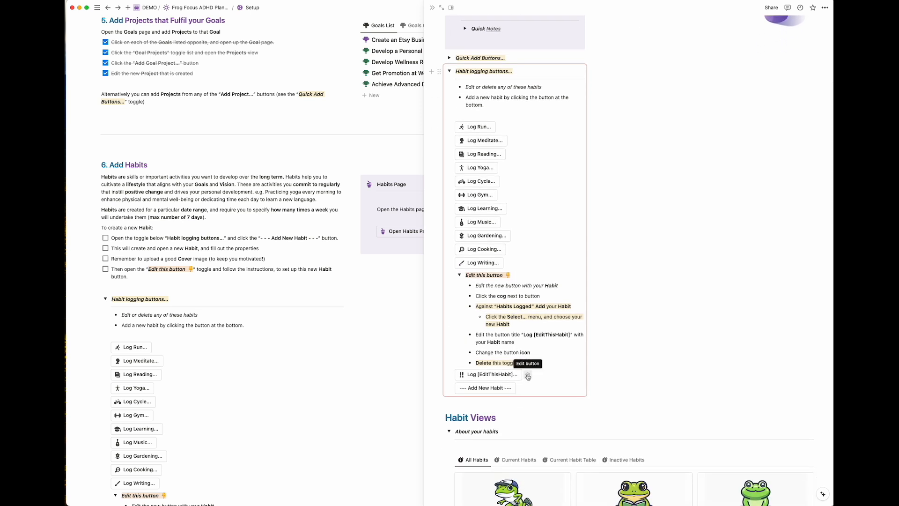
# - Edit the Log [EditThisHabit] button and rename it "Log Language..."
pyautogui.click(527, 375)
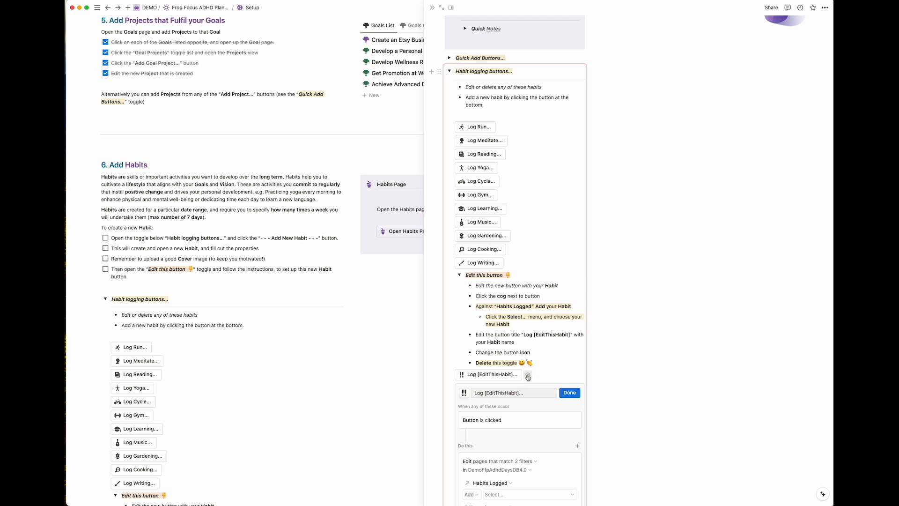
pyautogui.scroll(-1, 527, 377)
pyautogui.click(519, 368)
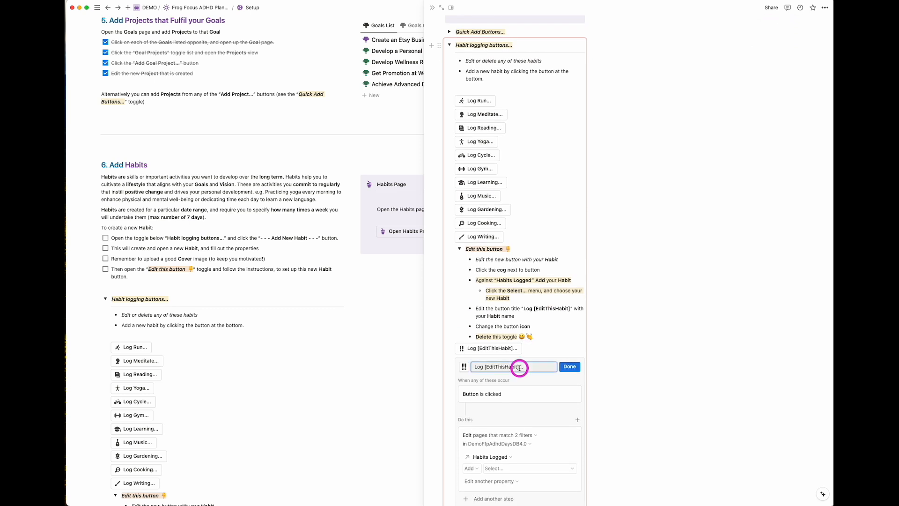
pyautogui.moveTo(519, 368); pyautogui.dragTo(484, 367)
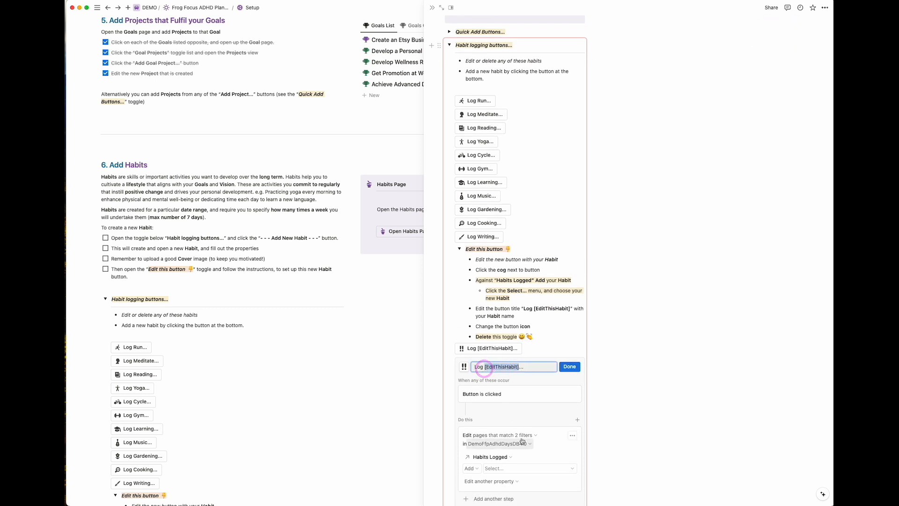
pyautogui.write('La')
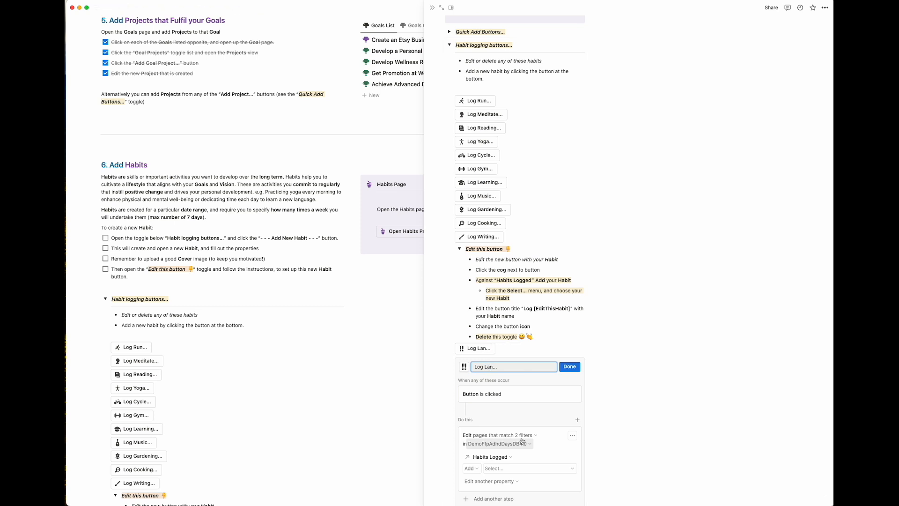
pyautogui.write('nguage')
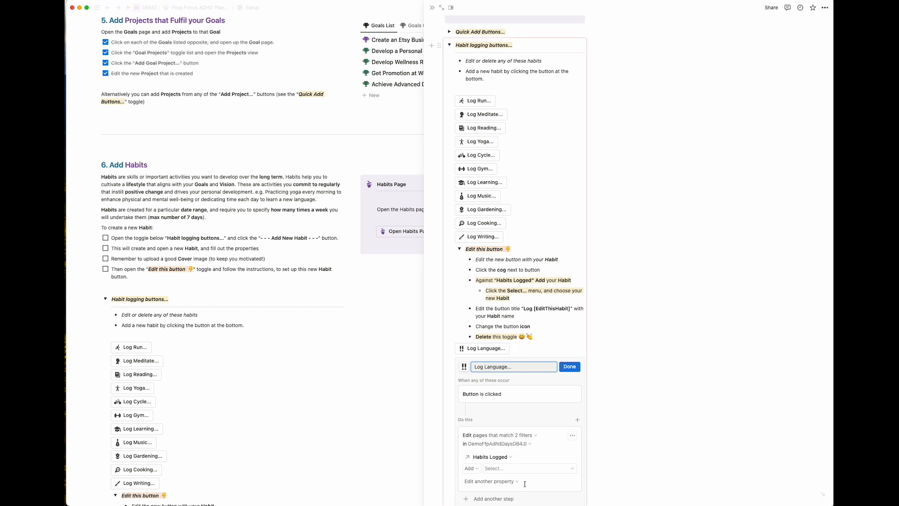
# - Set the Log Language button's Habits Logged property to add the Learn Language habit
pyautogui.scroll(-3, 504, 422)
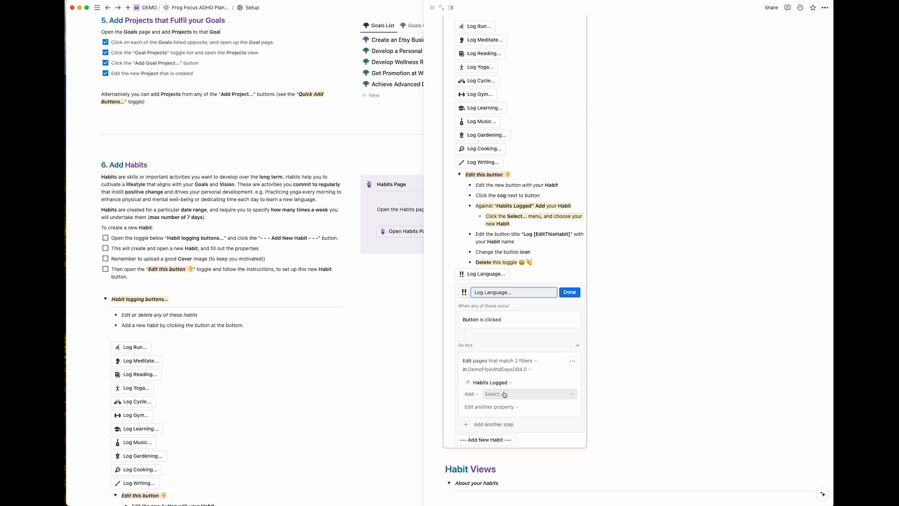
pyautogui.click(505, 395)
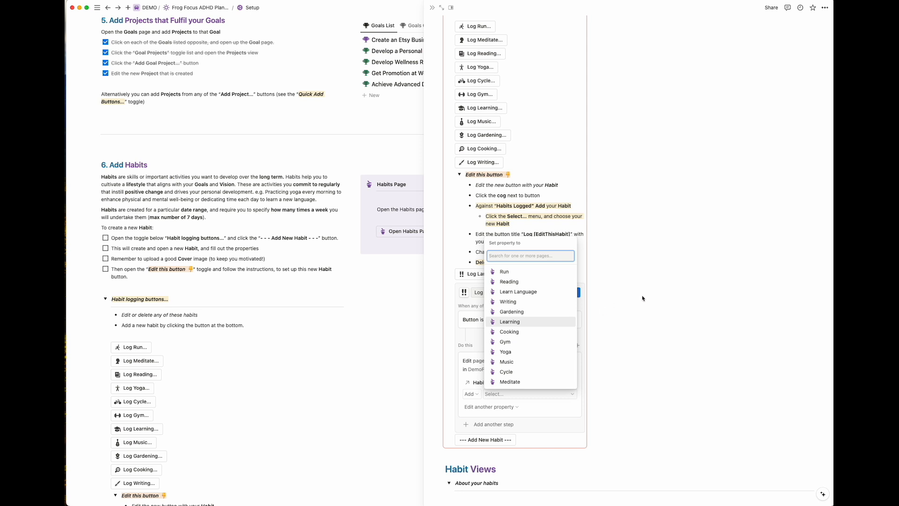
pyautogui.click(519, 291)
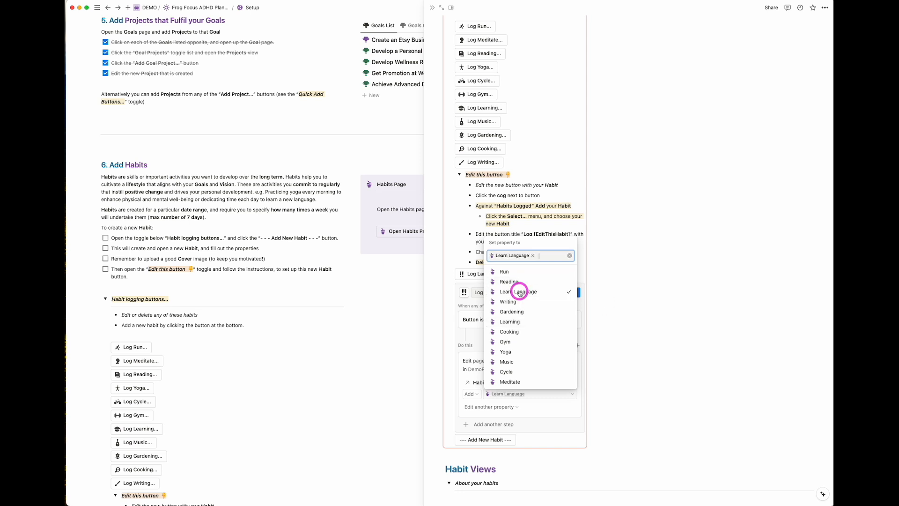
pyautogui.click(546, 240)
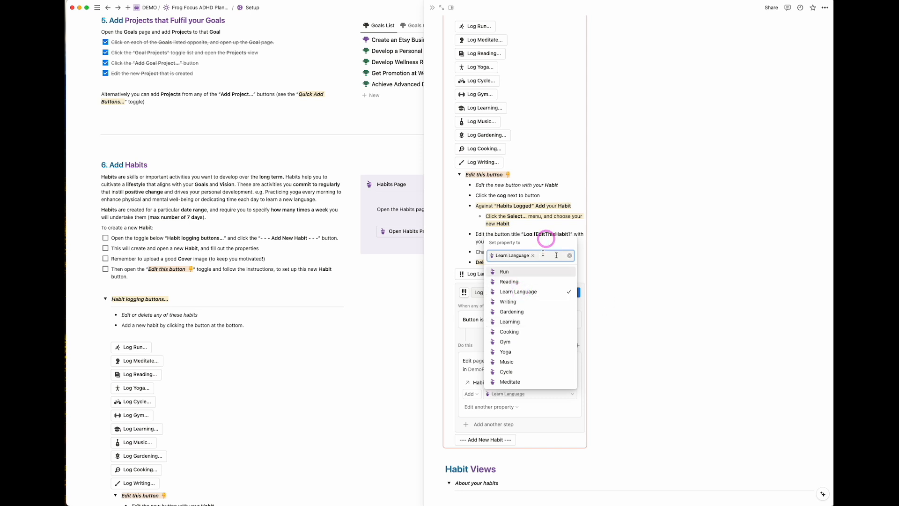
pyautogui.click(573, 252)
pyautogui.click(527, 293)
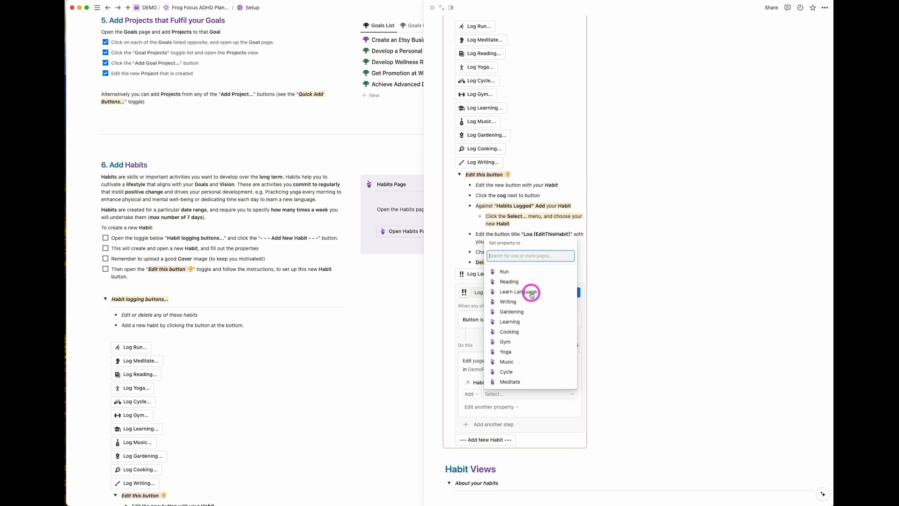
pyautogui.click(526, 293)
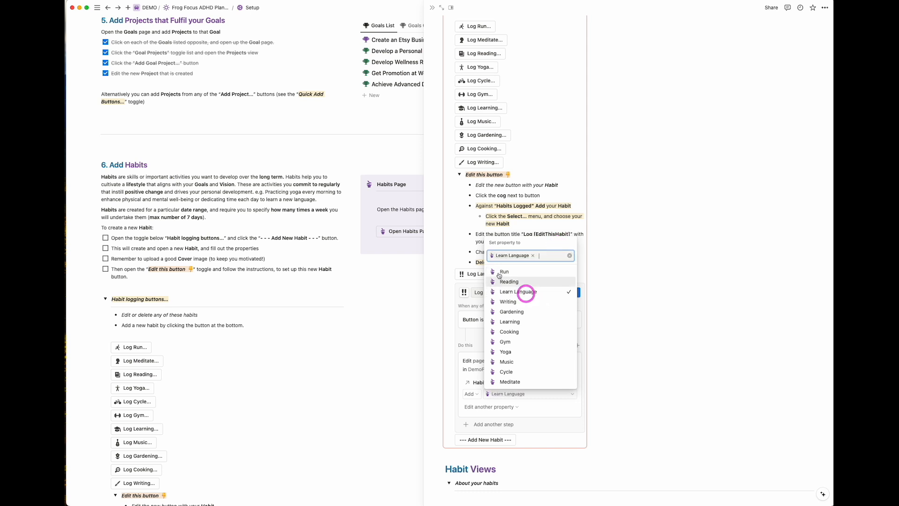
pyautogui.click(464, 353)
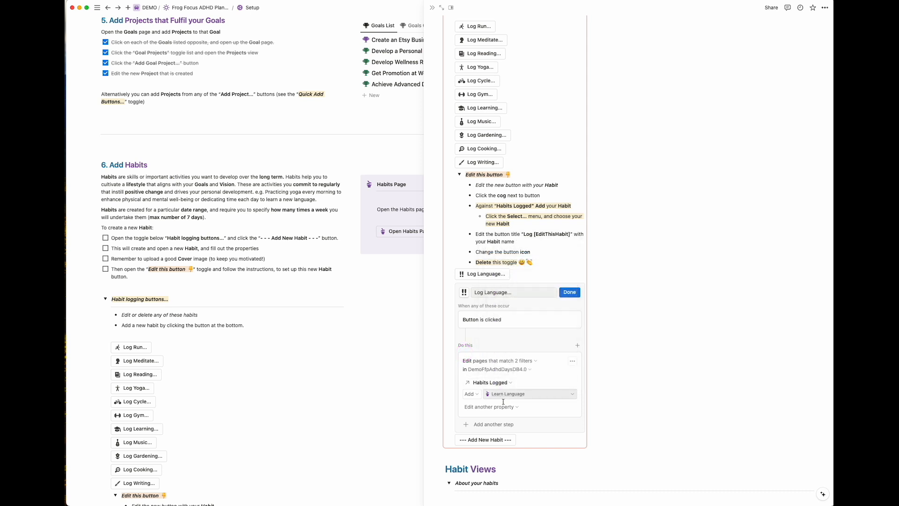
# - Search the icons for "learn", give the Log Language button the black icon between the graduation cap and the school, and finish editing
pyautogui.click(464, 292)
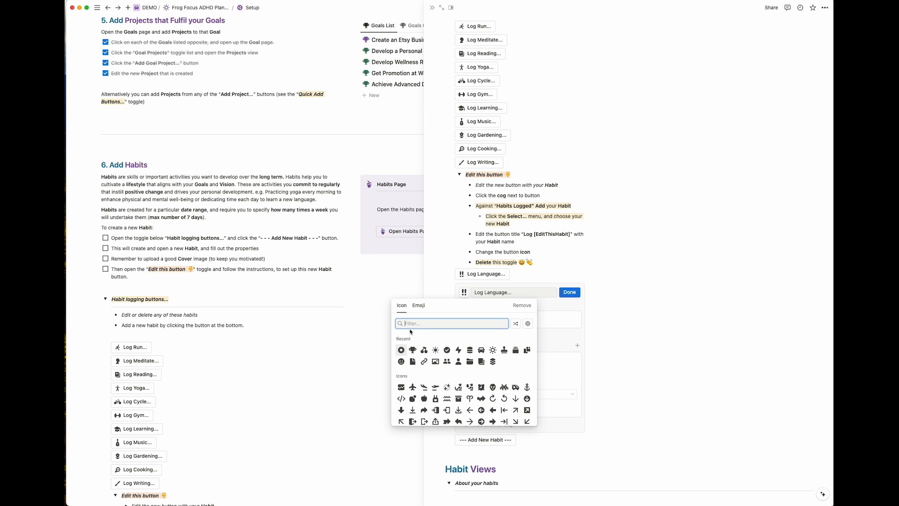
pyautogui.write('learn')
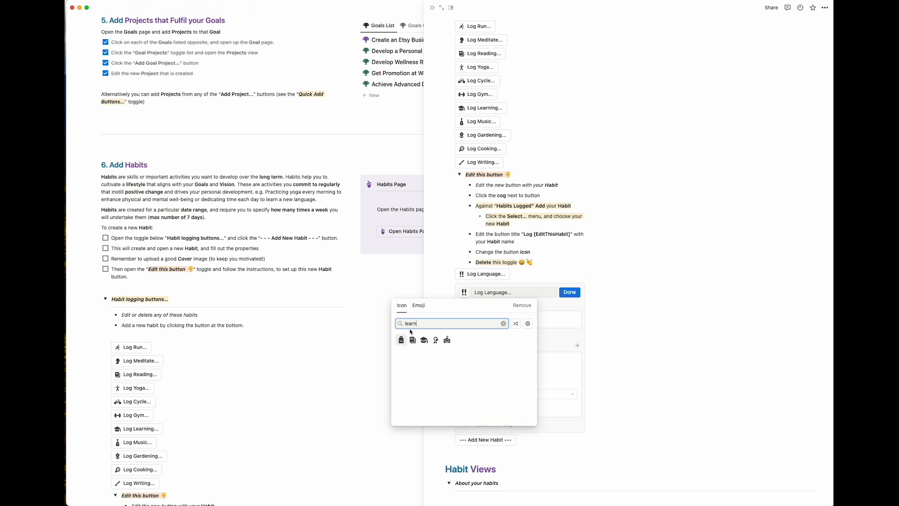
pyautogui.click(423, 339)
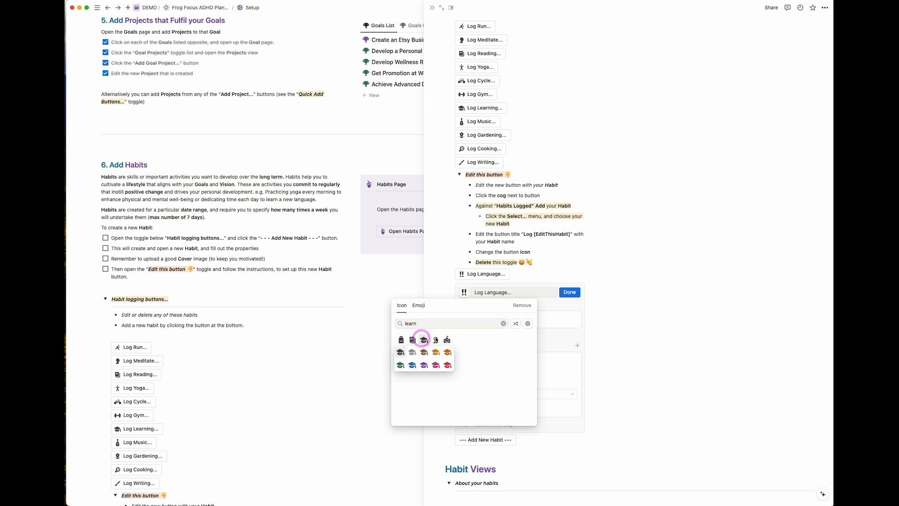
pyautogui.click(437, 340)
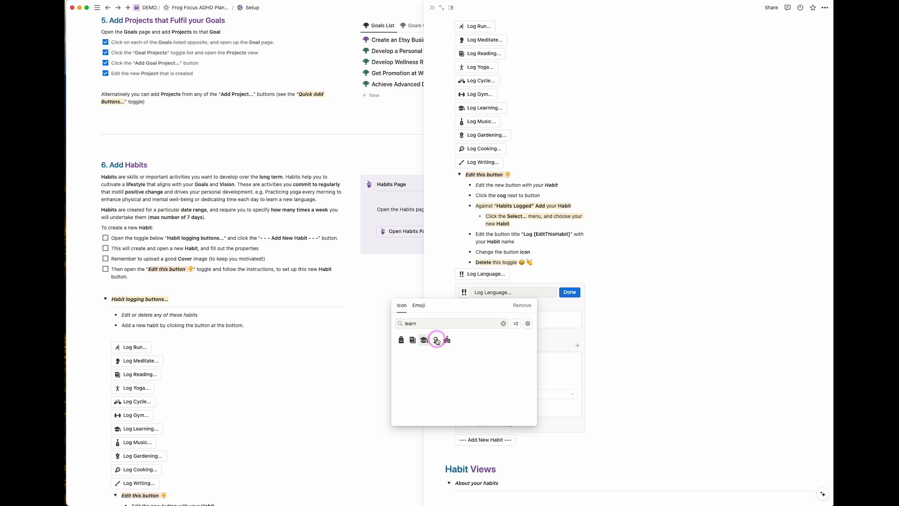
pyautogui.click(437, 340)
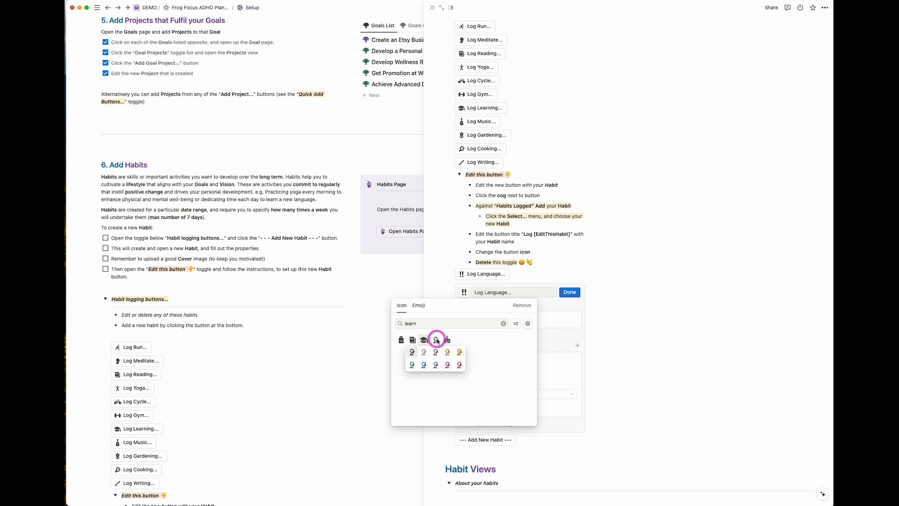
pyautogui.click(410, 352)
pyautogui.click(567, 292)
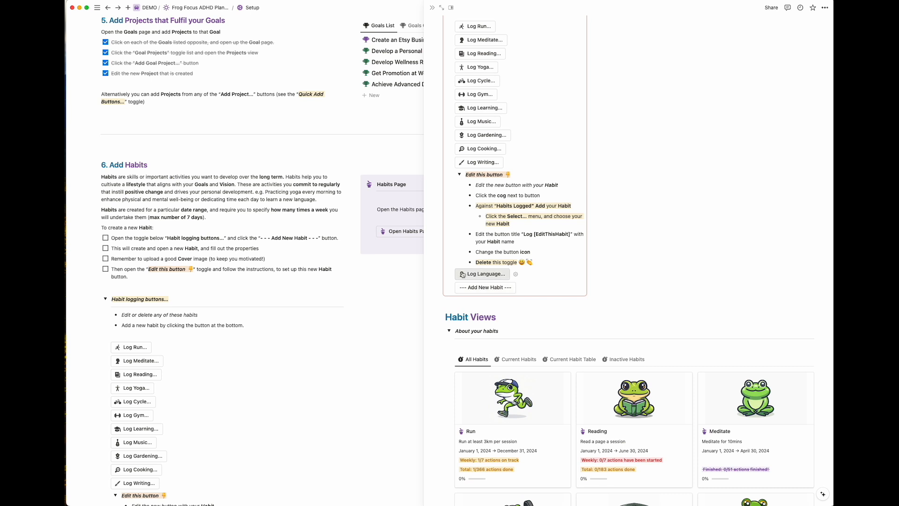
# - Collapse and delete the "Edit this button" toggle above the Log Language button
pyautogui.click(458, 176)
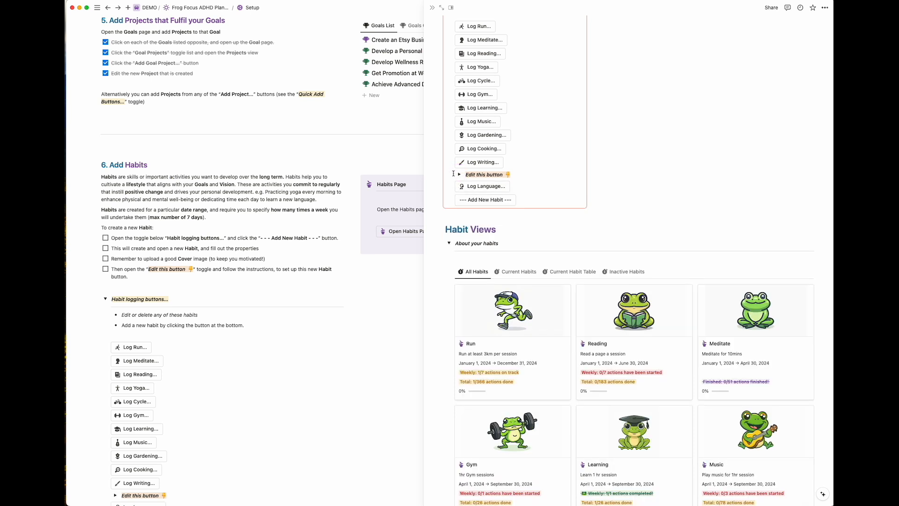
pyautogui.click(451, 175)
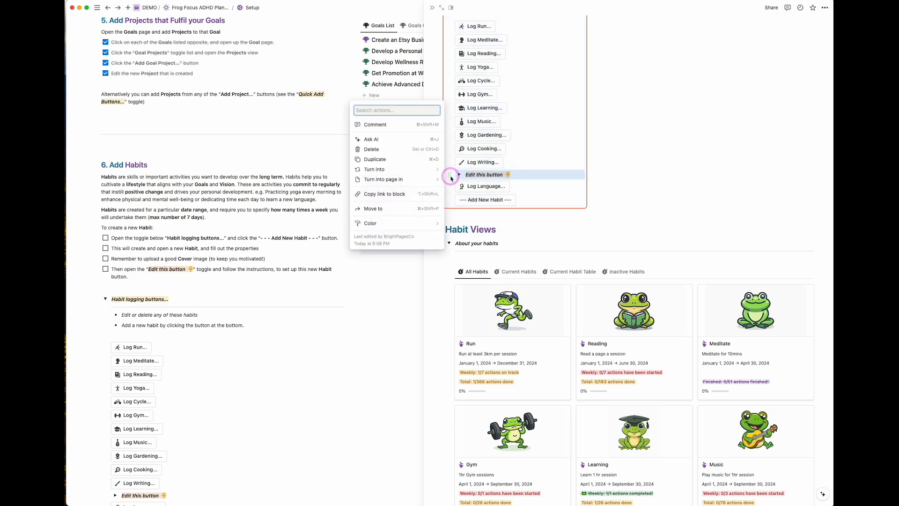
pyautogui.press('Delete')
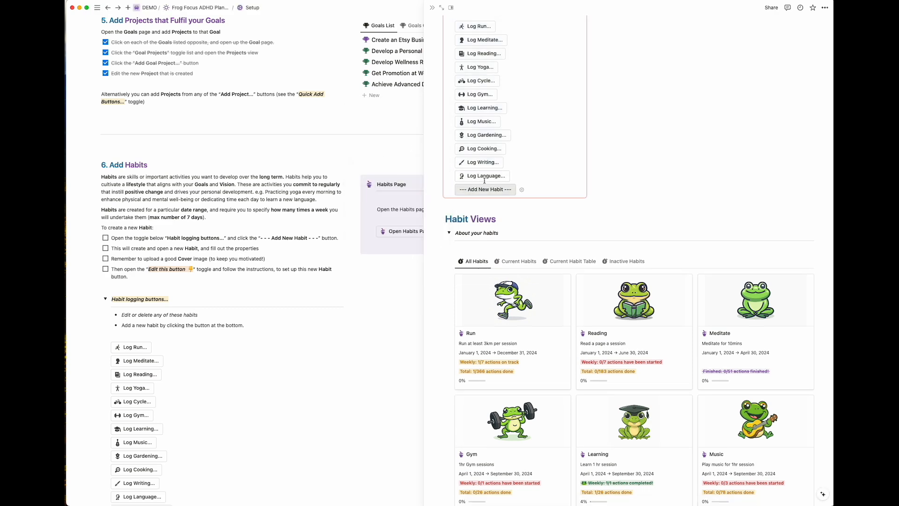
# - Log the Learn Language habit once with the Log Language button and check its card in the All Habits gallery
pyautogui.scroll(-8, 723, 305)
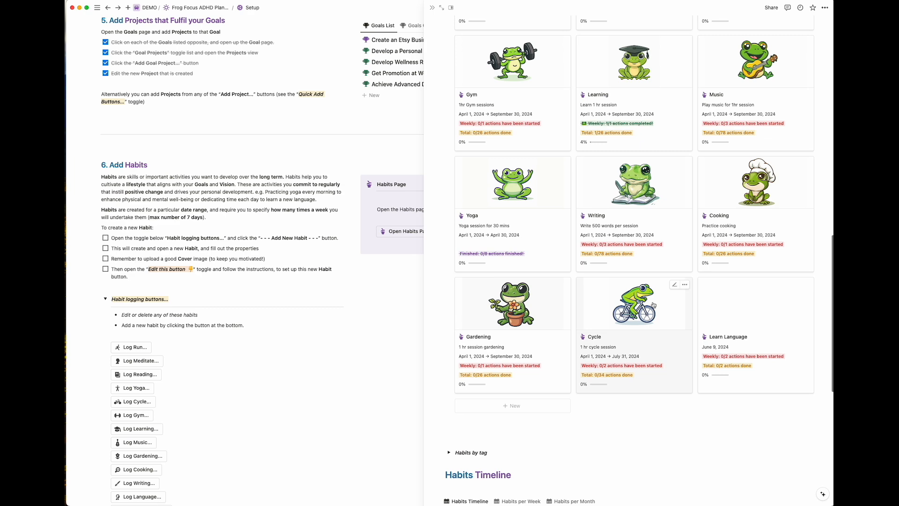
pyautogui.scroll(7, 731, 307)
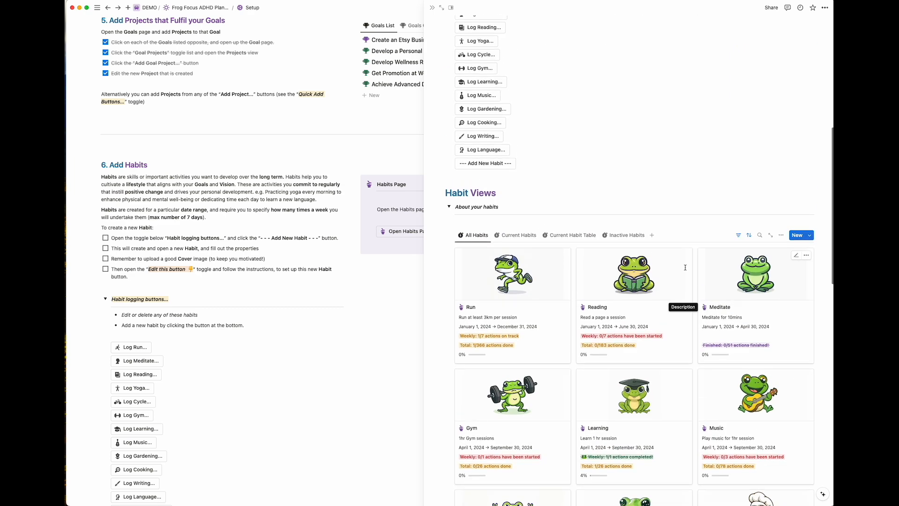
pyautogui.click(481, 153)
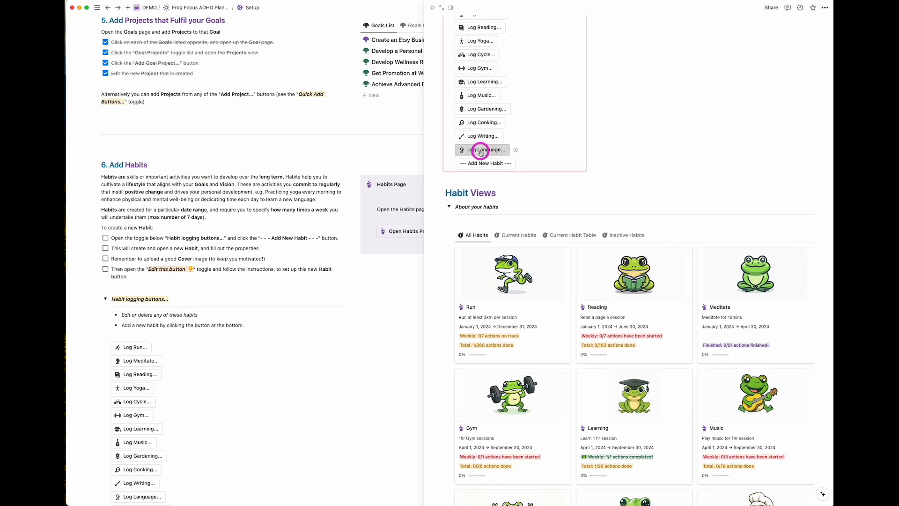
pyautogui.scroll(-8, 655, 259)
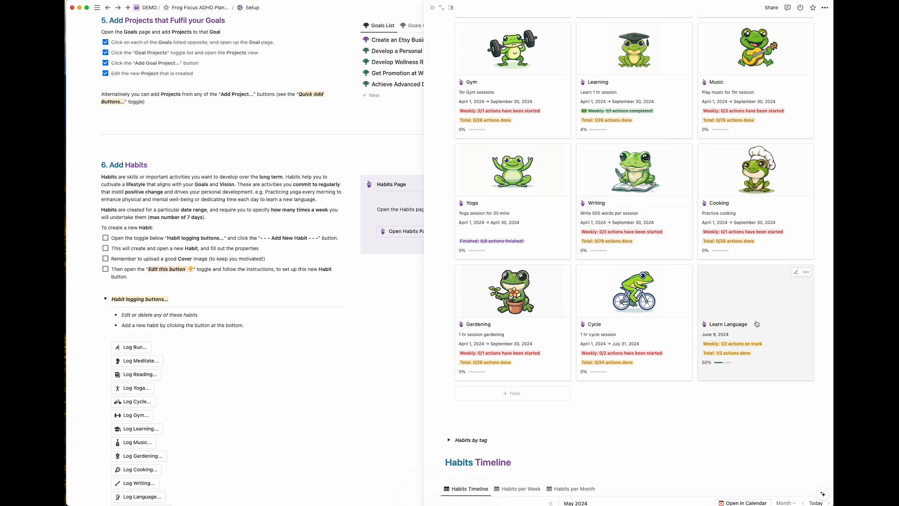
# - Open the Learn Language habit and set its Date Range to June 9, 2024 through October 31, 2024
pyautogui.click(752, 295)
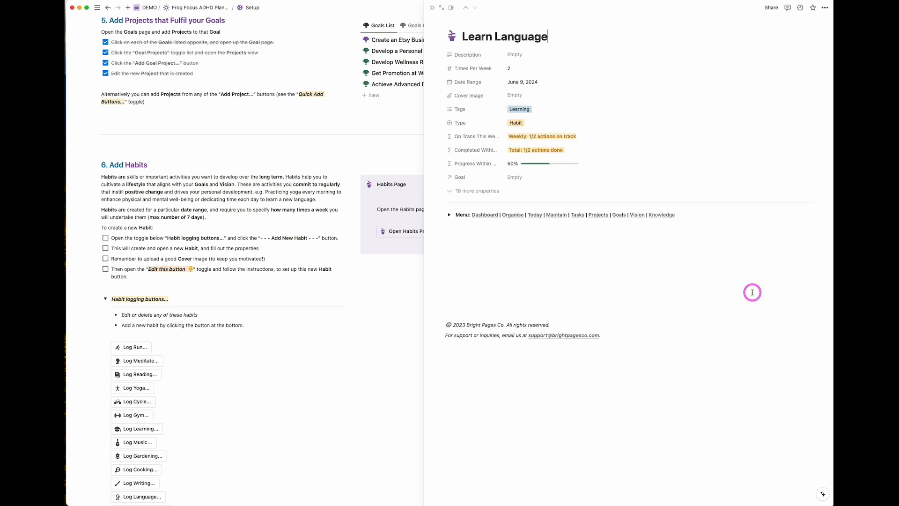
pyautogui.click(512, 96)
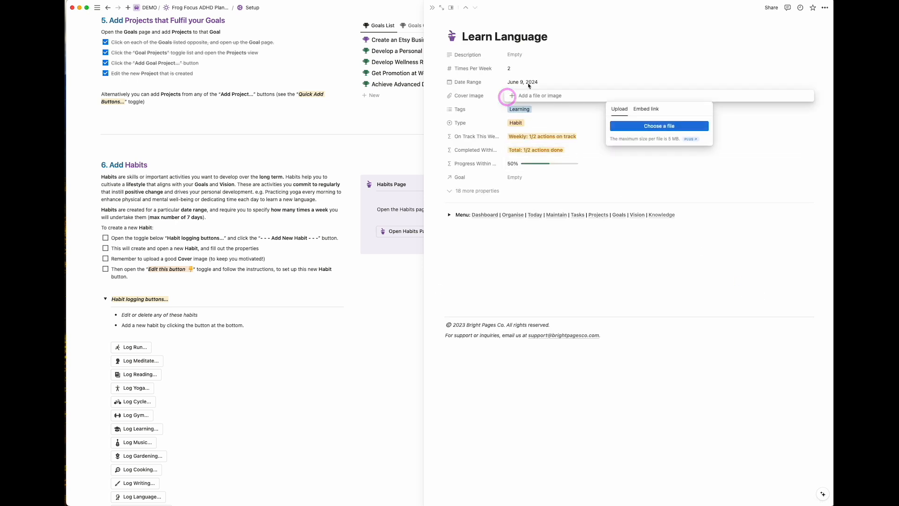
pyautogui.click(530, 82)
pyautogui.click(530, 82)
pyautogui.click(531, 83)
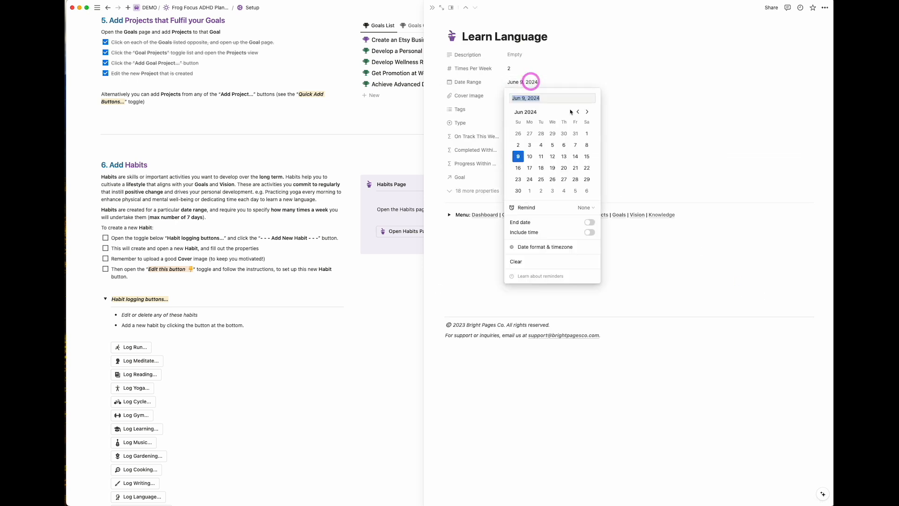
pyautogui.click(589, 222)
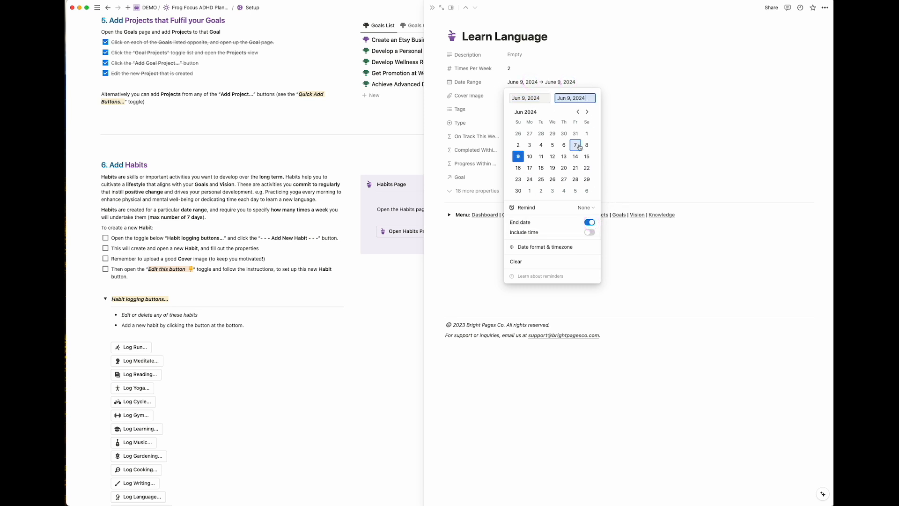
pyautogui.click(587, 112)
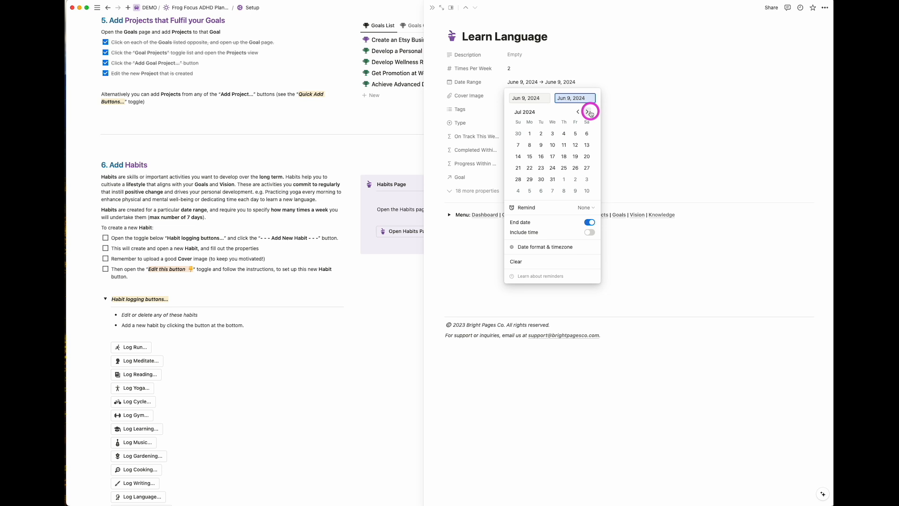
pyautogui.click(587, 112)
pyautogui.click(587, 112)
pyautogui.click(587, 112)
pyautogui.click(566, 180)
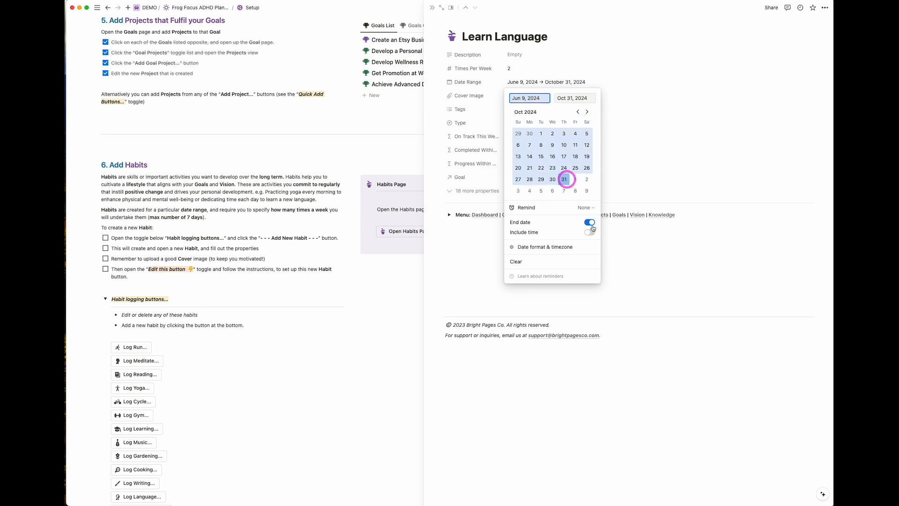
pyautogui.click(656, 126)
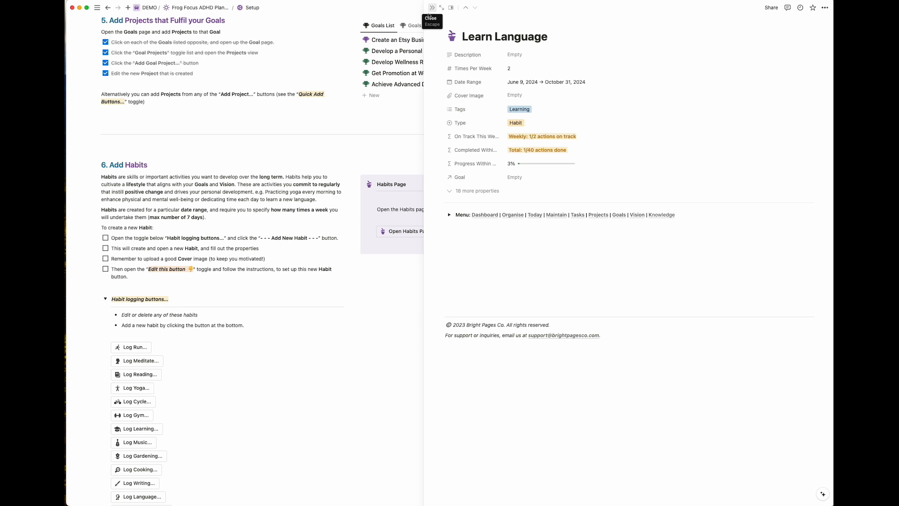
# - Open the Habits page, collapse its "Habit logging buttons..." toggle and check the Learn Language card in the All Habits gallery
pyautogui.click(402, 231)
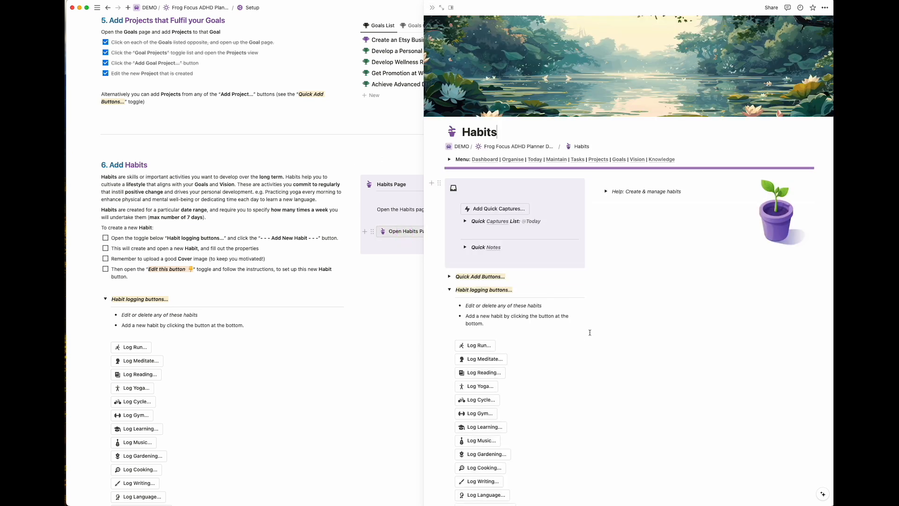
pyautogui.scroll(-5, 590, 333)
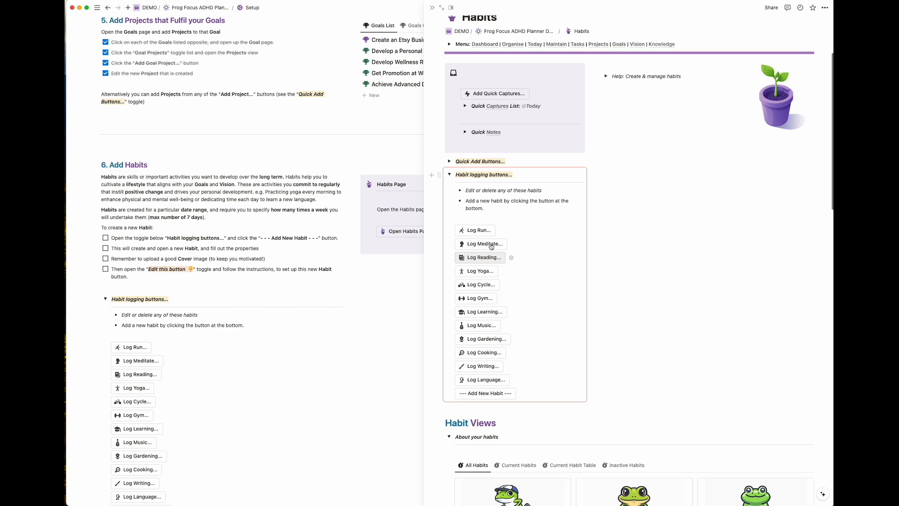
pyautogui.click(449, 176)
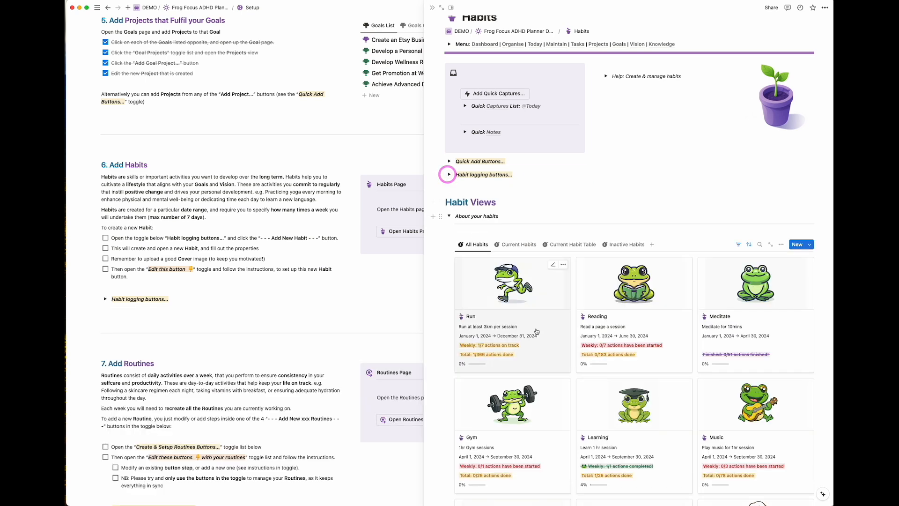
pyautogui.scroll(-10, 531, 283)
pyautogui.scroll(-5, 531, 284)
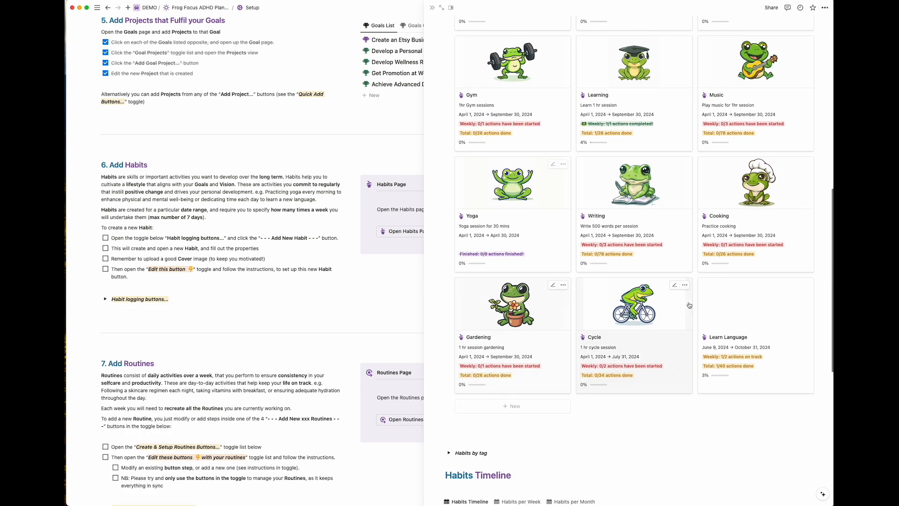
# - Examine the habits across May and June 2024 in the Habits Timeline, including where Learn Language starts
pyautogui.scroll(-10, 712, 302)
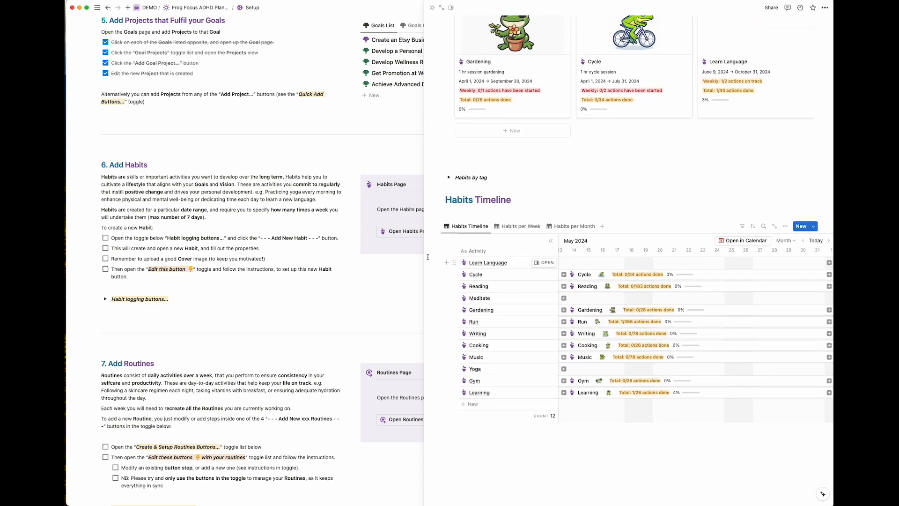
pyautogui.hscroll(-5, 618, 340)
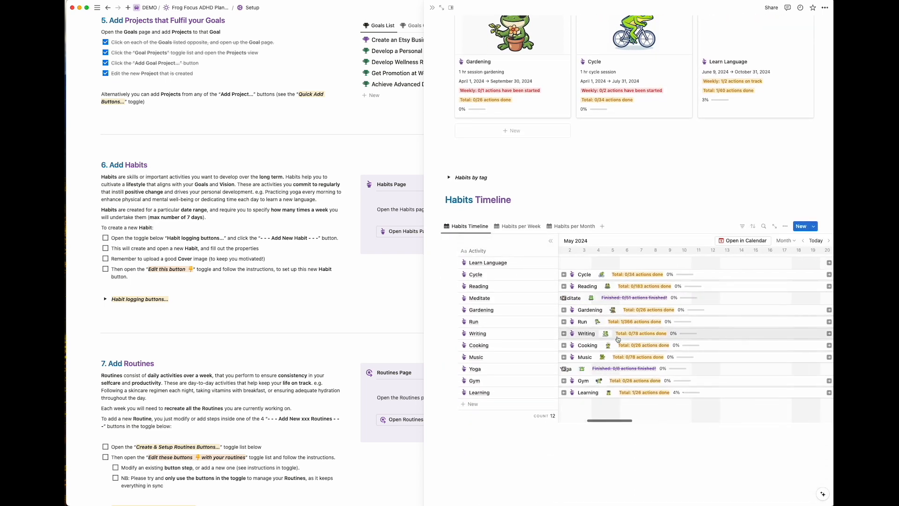
pyautogui.hscroll(10, 619, 339)
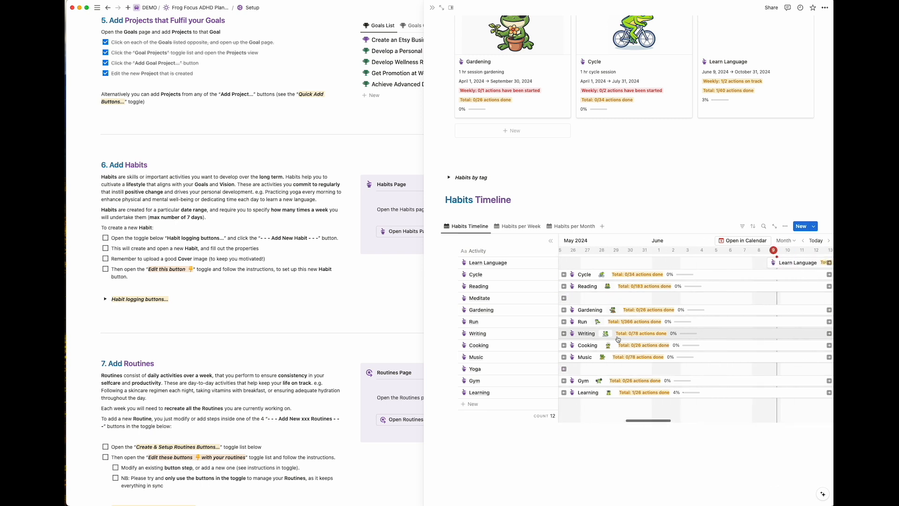
pyautogui.hscroll(7, 618, 339)
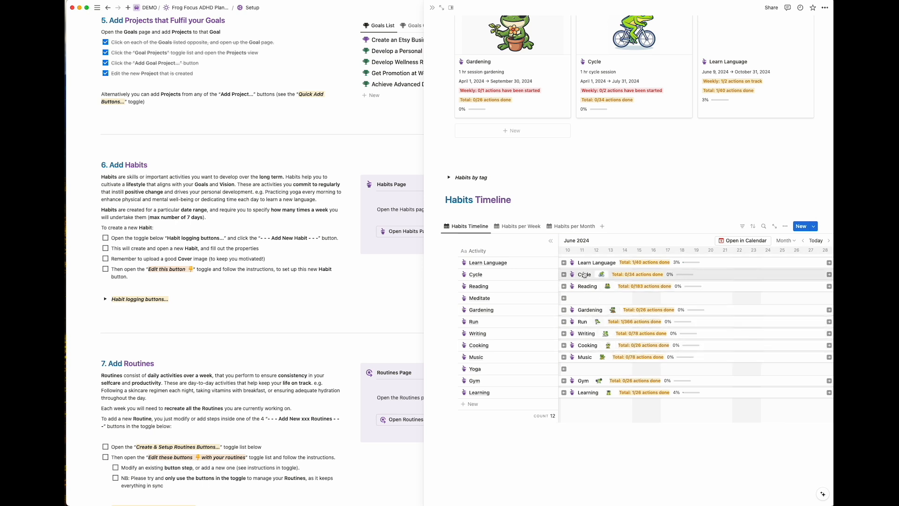
# - View the Habits per Week and Habits per Month calendars, return to the Habits Timeline and close the Habits page
pyautogui.click(519, 226)
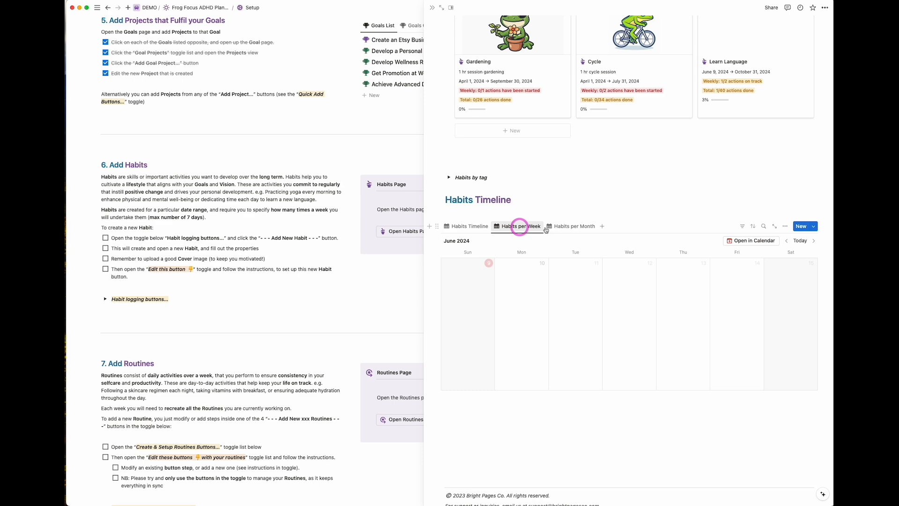
pyautogui.click(568, 228)
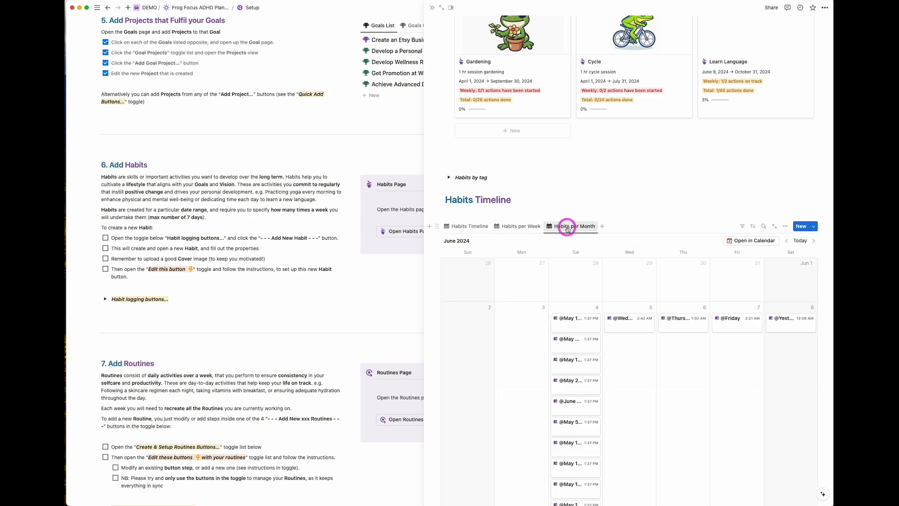
pyautogui.click(463, 227)
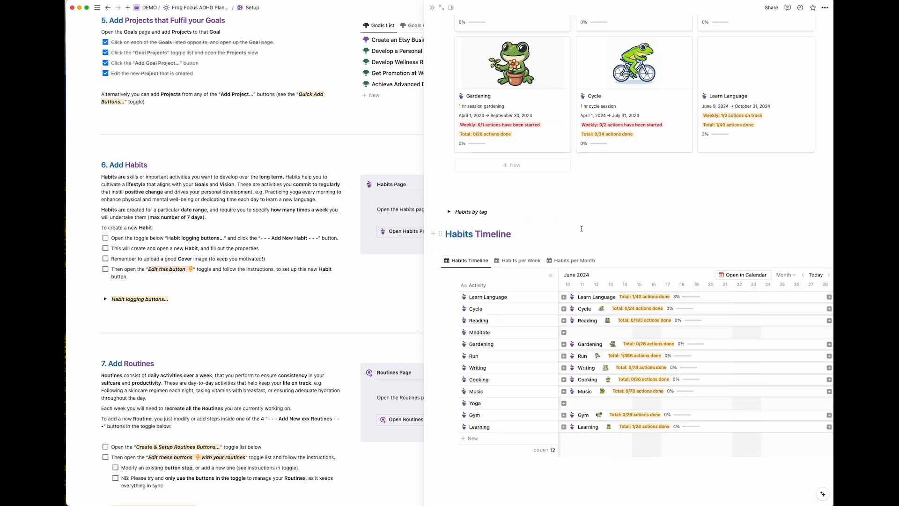
pyautogui.scroll(15, 581, 229)
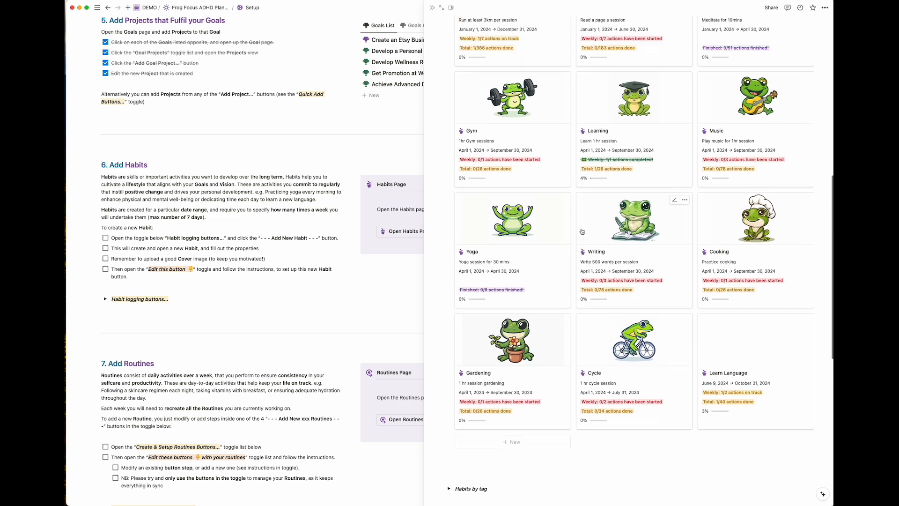
pyautogui.scroll(1, 573, 205)
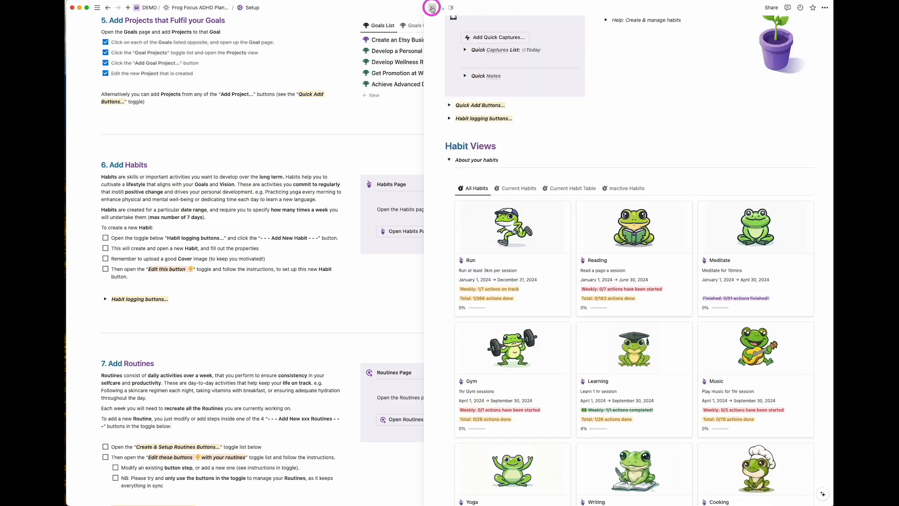
pyautogui.click(431, 7)
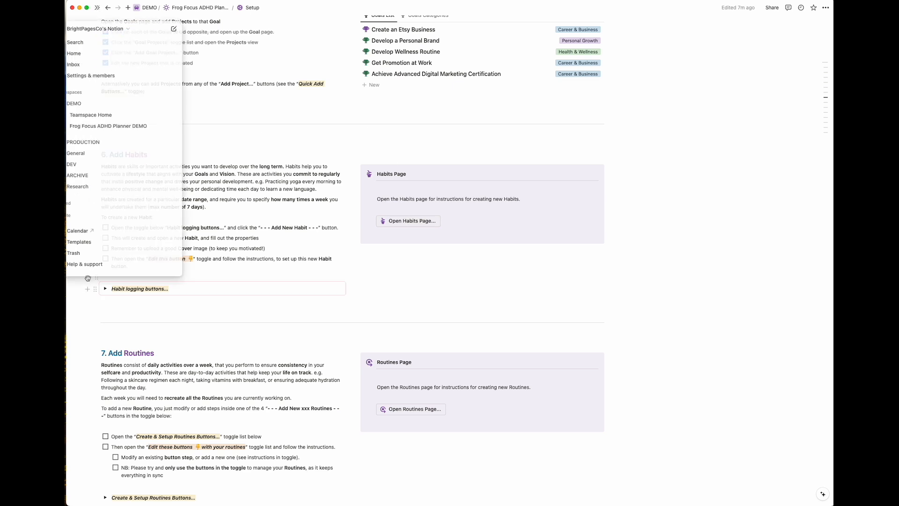
# - Mark all four checklist items under "6. Add Habits" on the Setup page as done
pyautogui.click(106, 228)
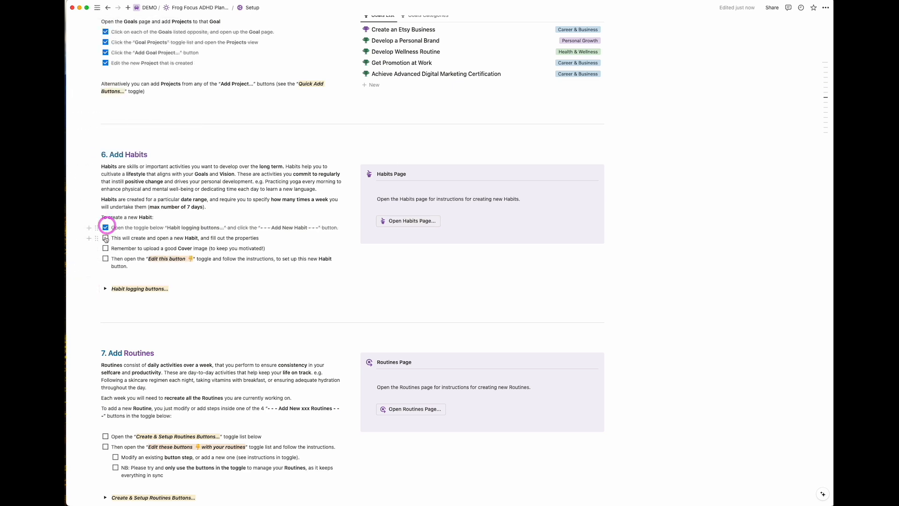
pyautogui.click(106, 238)
pyautogui.click(105, 248)
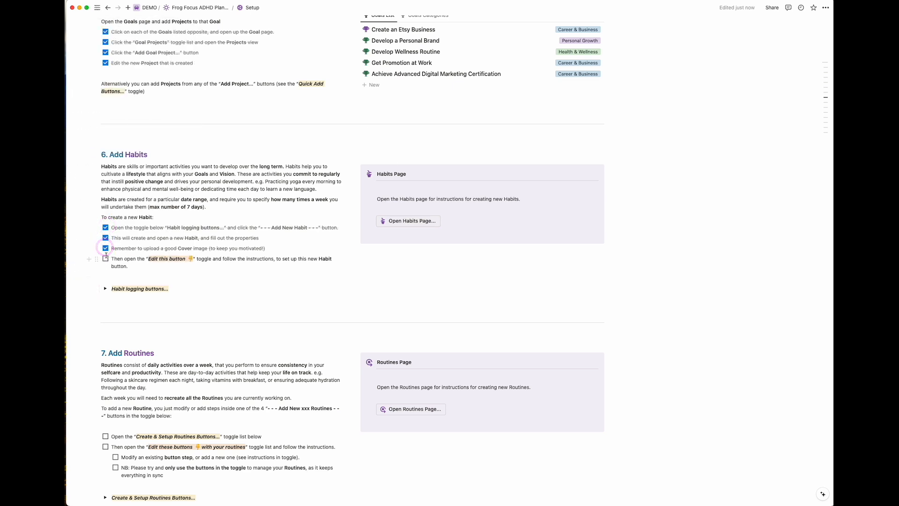
pyautogui.click(106, 259)
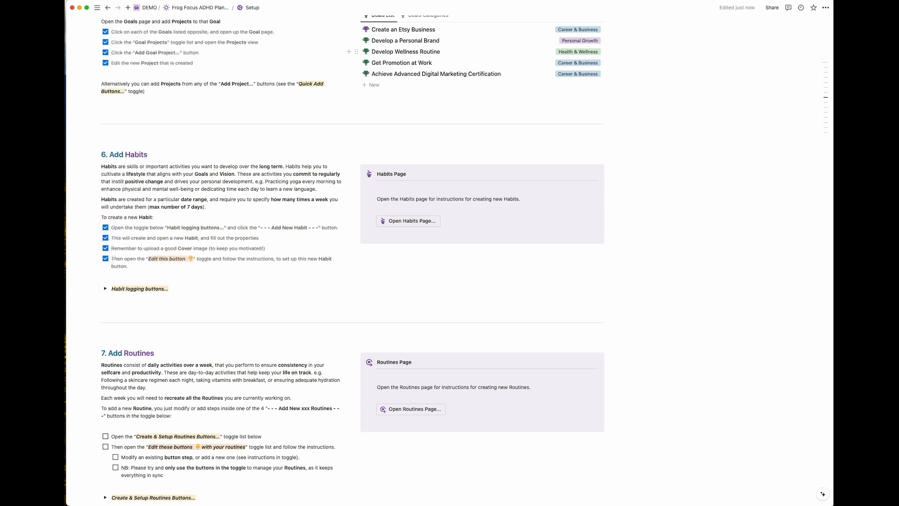